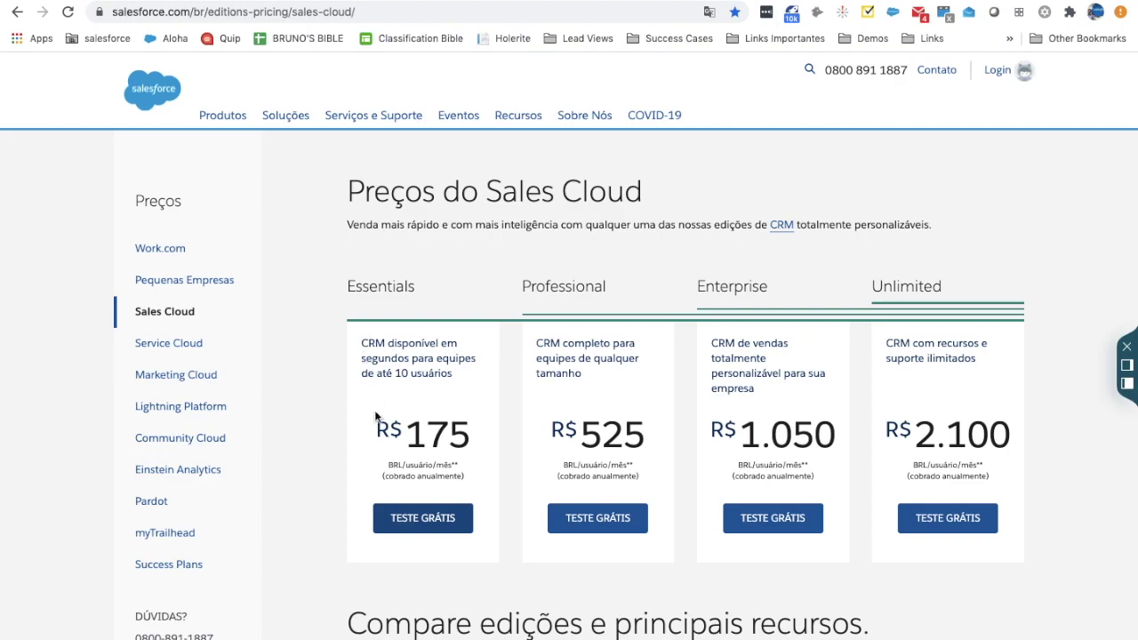
# Start the free trial of the Essentials edition, accepting the Master Subscription Agreement and submitting the signup form
pyautogui.click(404, 519)
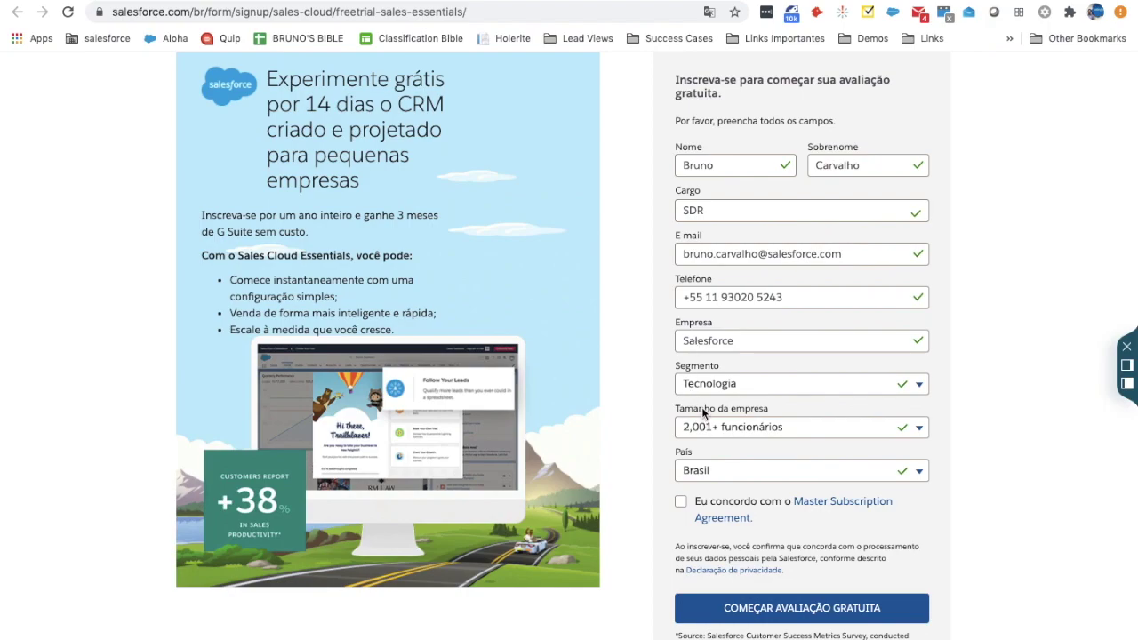
pyautogui.click(681, 504)
pyautogui.click(712, 610)
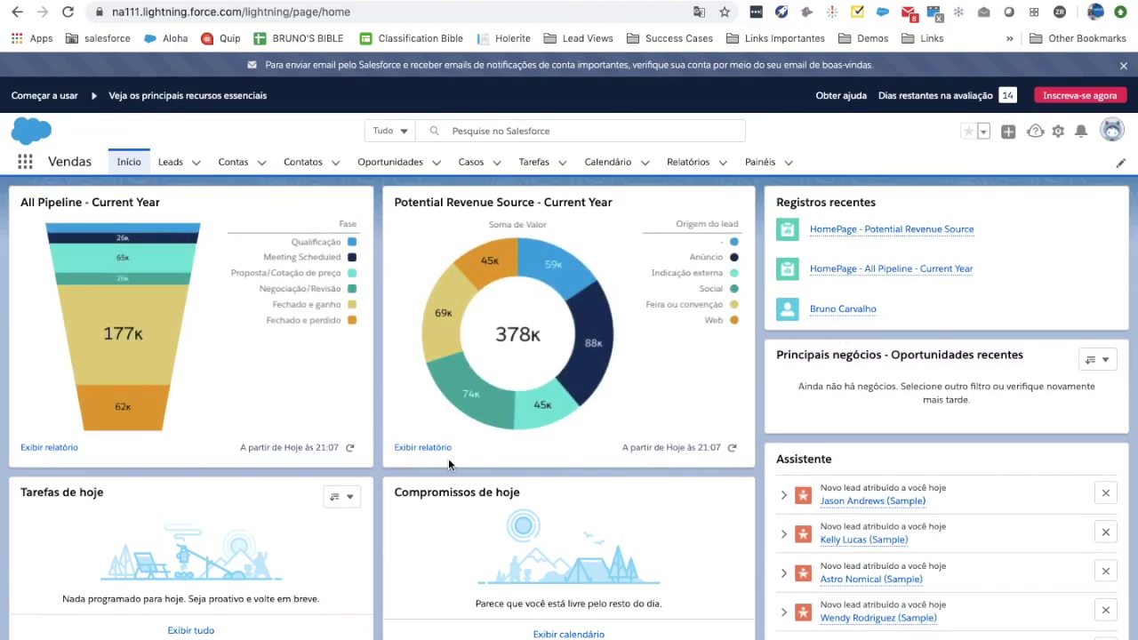
# Answer the CRM familiarity question with "Eu sou um novato" and complete the rest of the welcome questionnaire
pyautogui.moveTo(583, 313)
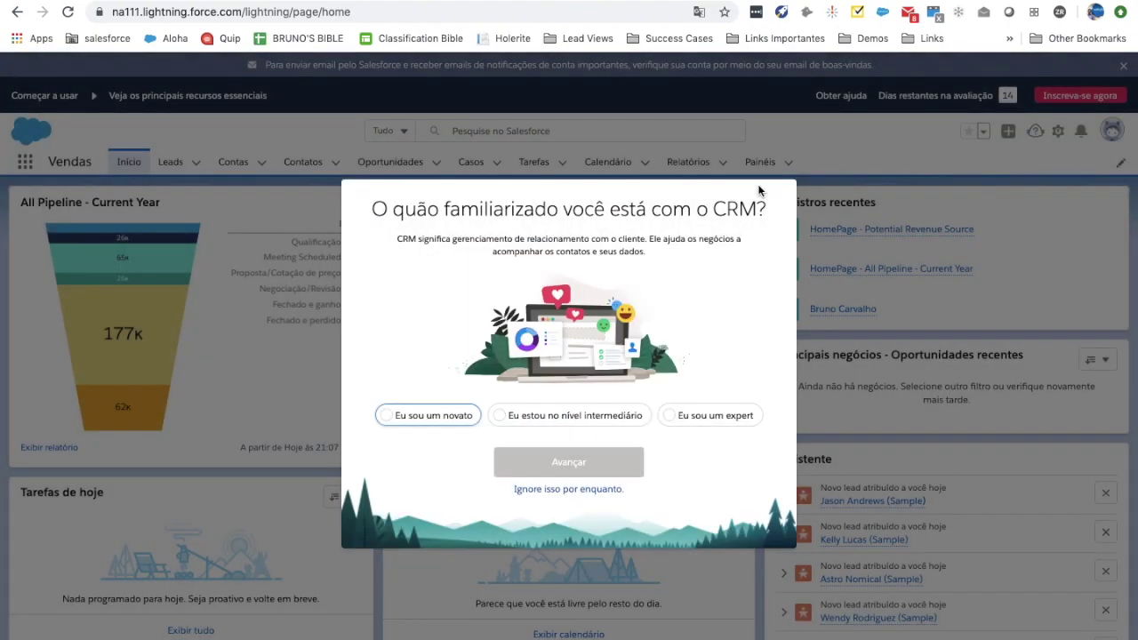
pyautogui.click(444, 425)
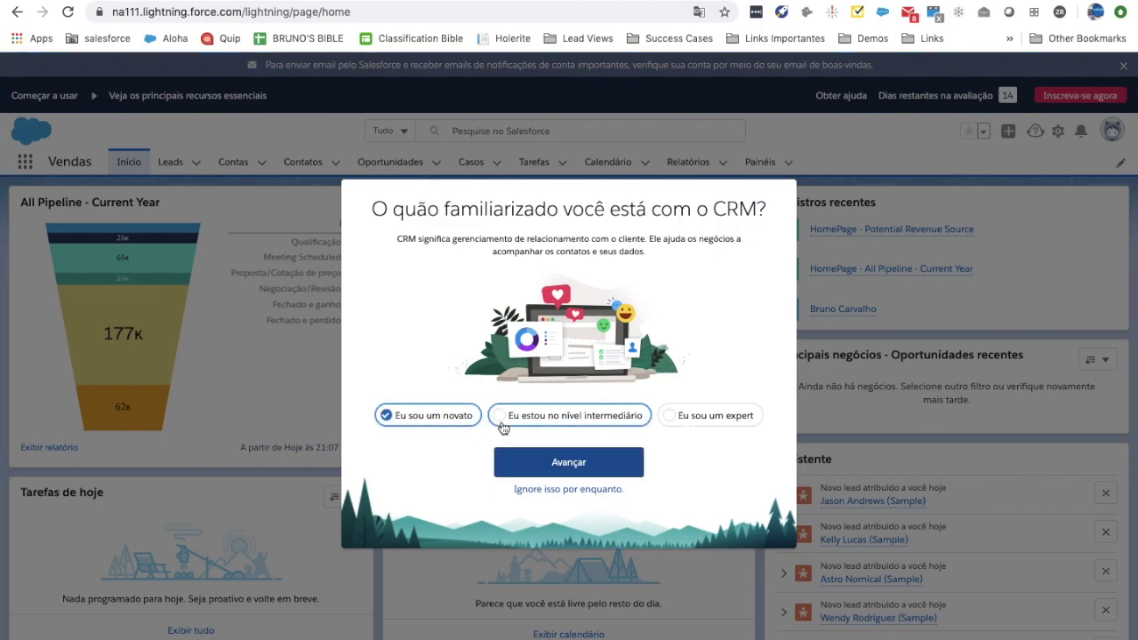
pyautogui.click(530, 463)
pyautogui.click(534, 386)
pyautogui.click(550, 467)
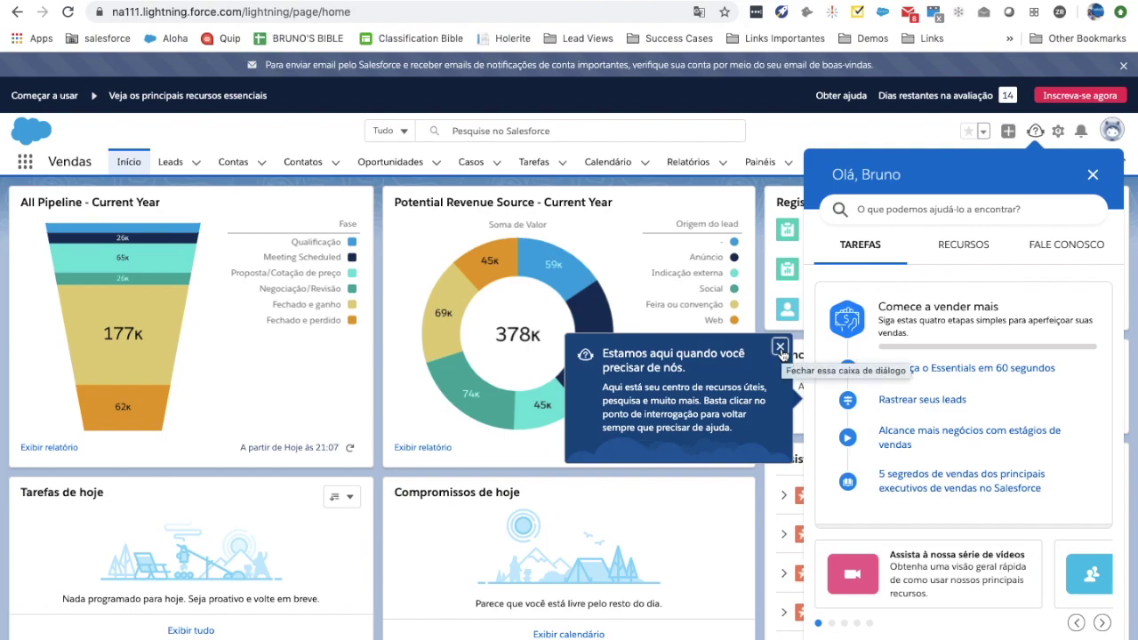
# Dismiss the help center introduction bubble and close the help panel
pyautogui.click(781, 348)
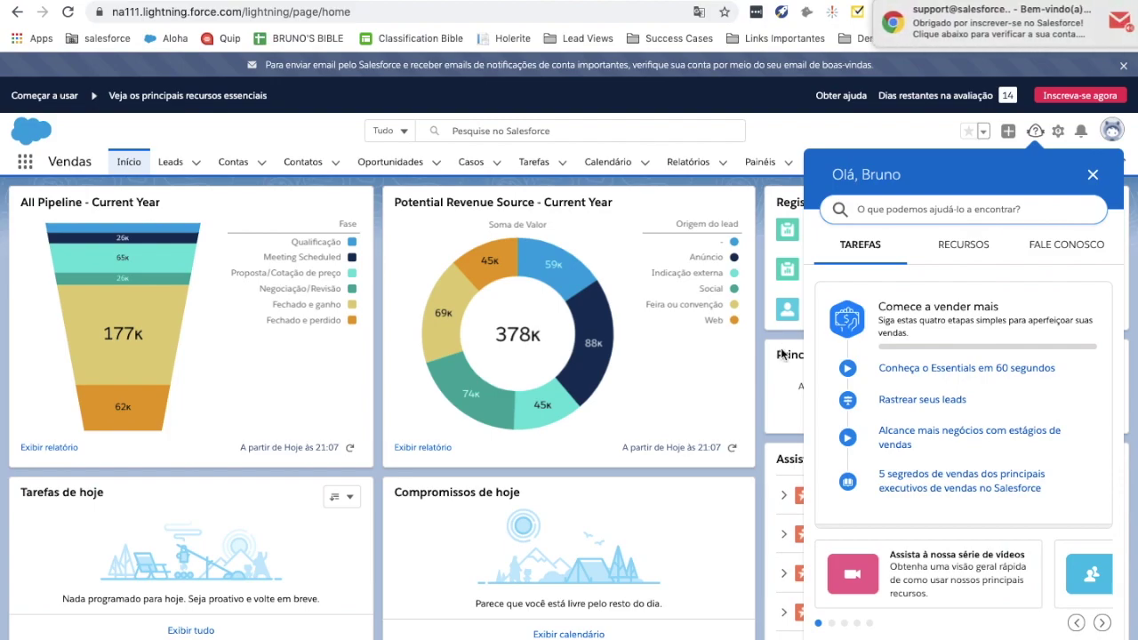
pyautogui.moveTo(1010, 16)
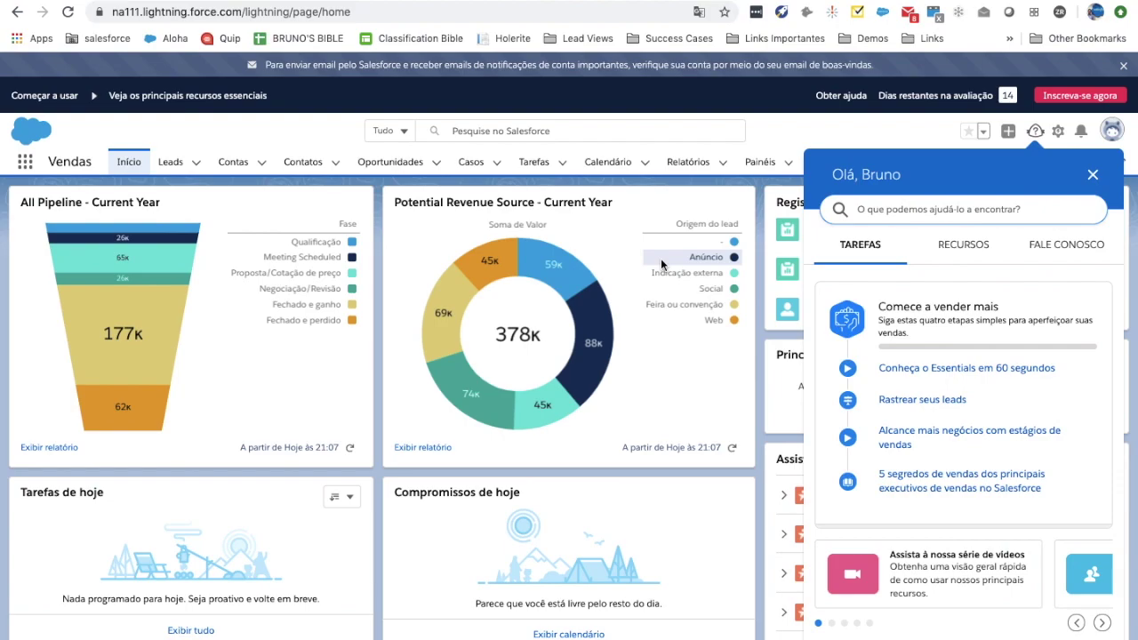
pyautogui.click(1092, 177)
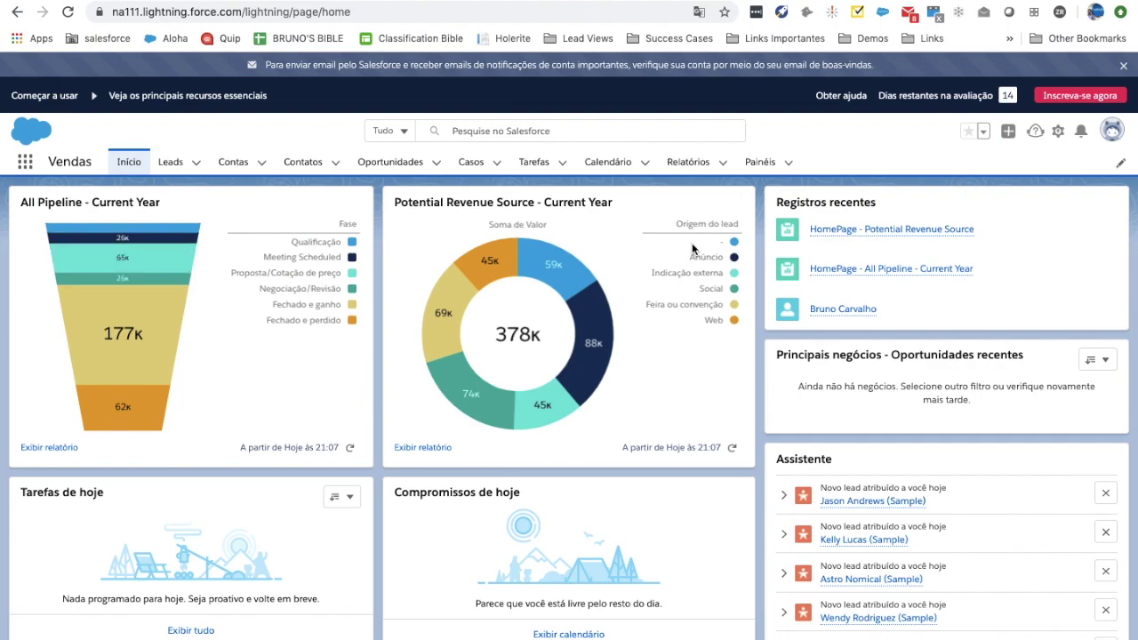
# Look over the home page's charts, today's tasks and appointments, and the assistant's lead list
pyautogui.scroll(-5, 681, 373)
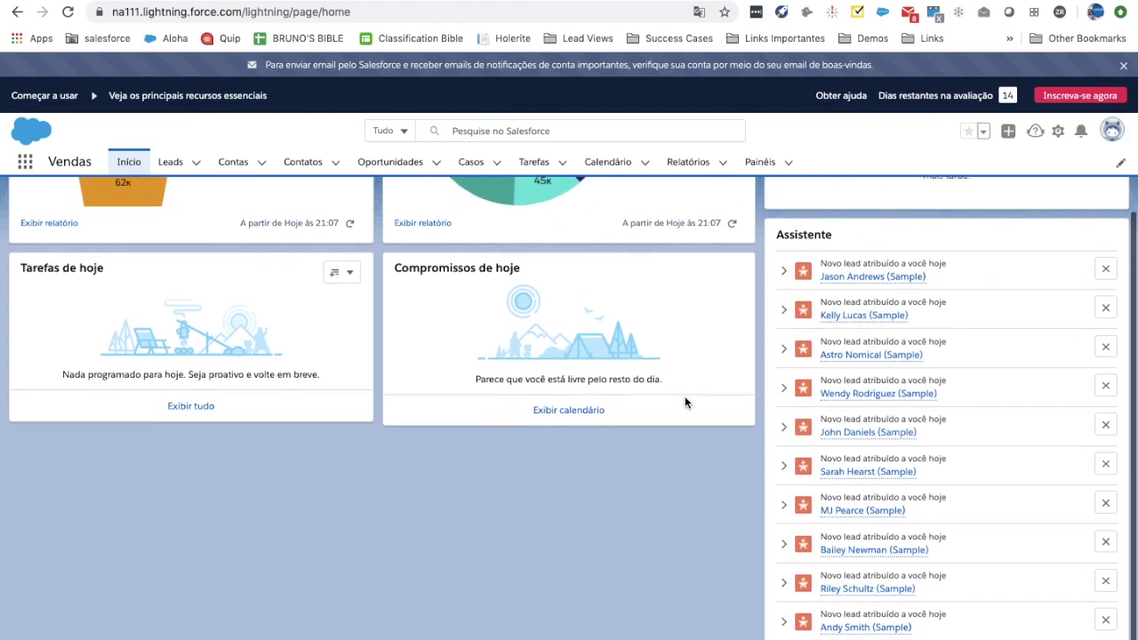
pyautogui.scroll(5, 685, 400)
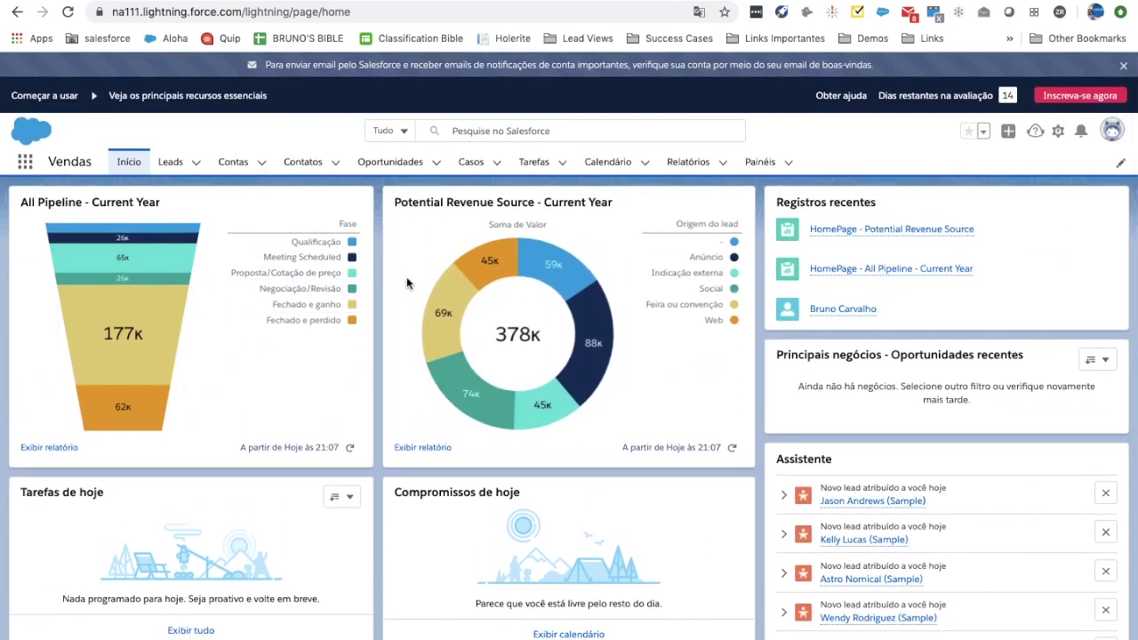
pyautogui.scroll(-1, 285, 468)
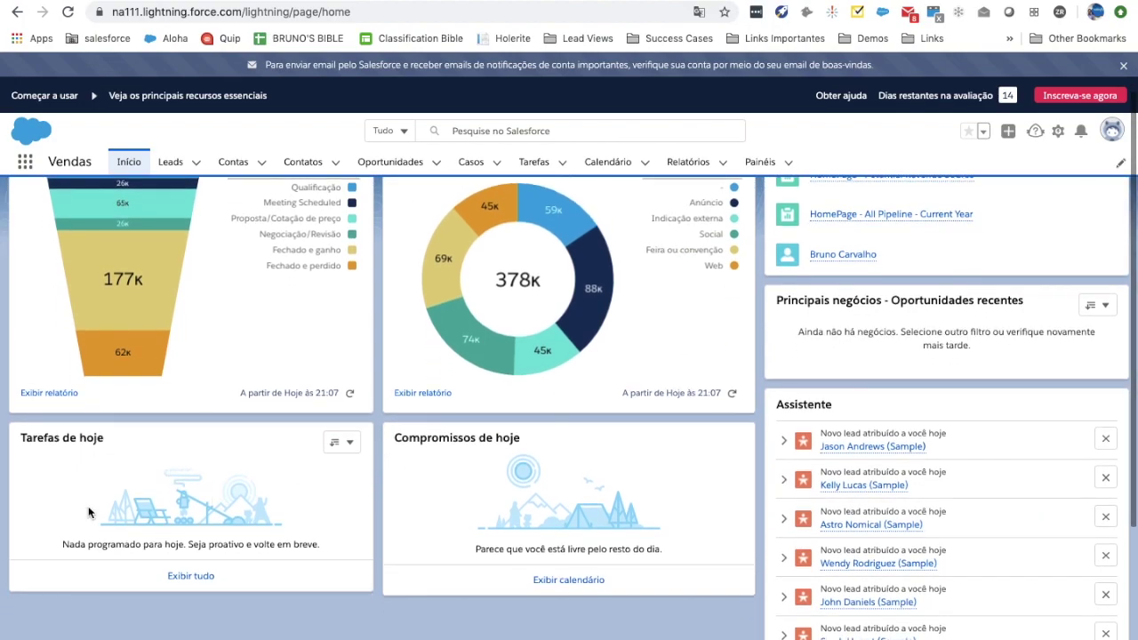
pyautogui.scroll(1, 205, 538)
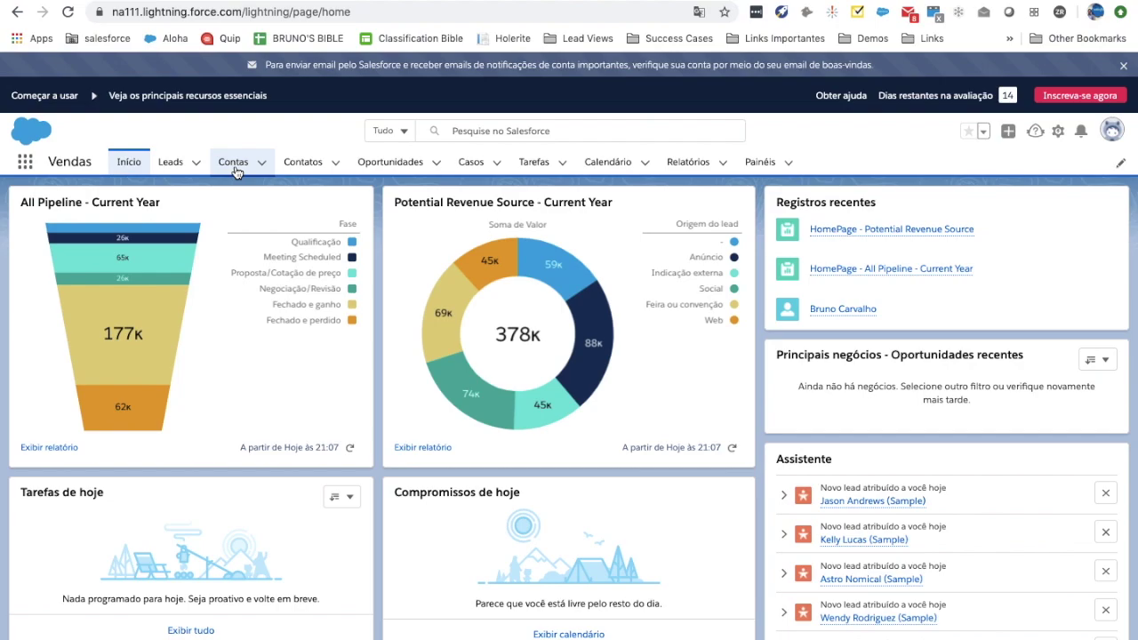
# Reorder the navigation items after Início to Contas, Contatos, Oportunidades, Casos and Leads
pyautogui.moveTo(236, 173); pyautogui.dragTo(181, 164)
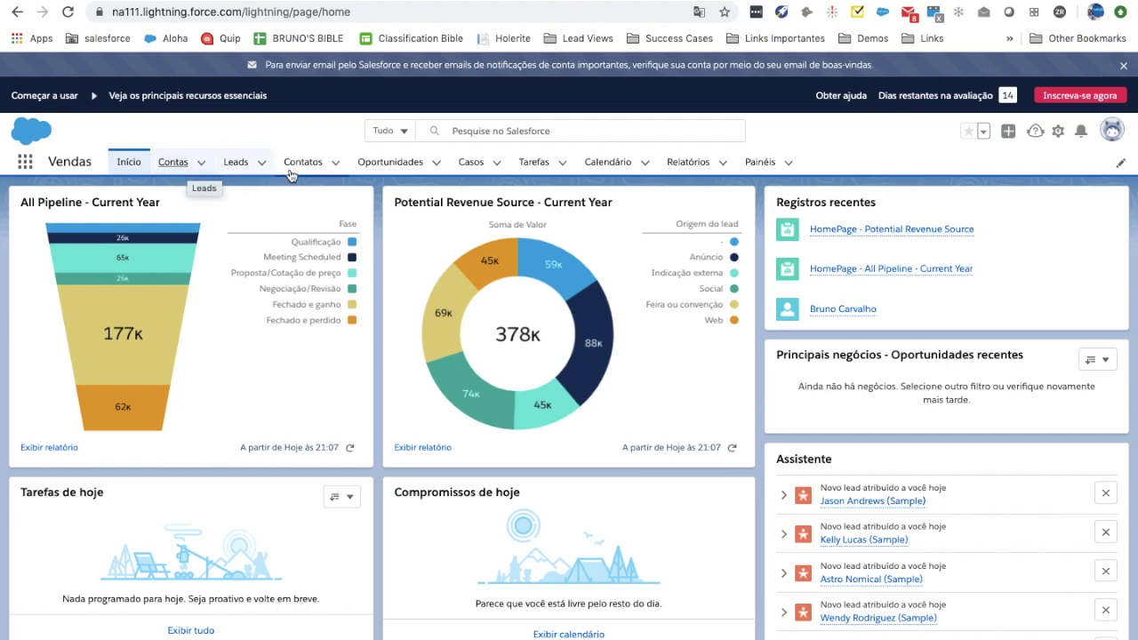
pyautogui.moveTo(312, 169); pyautogui.dragTo(261, 173)
pyautogui.moveTo(384, 173); pyautogui.dragTo(310, 173)
pyautogui.moveTo(465, 172); pyautogui.dragTo(411, 168)
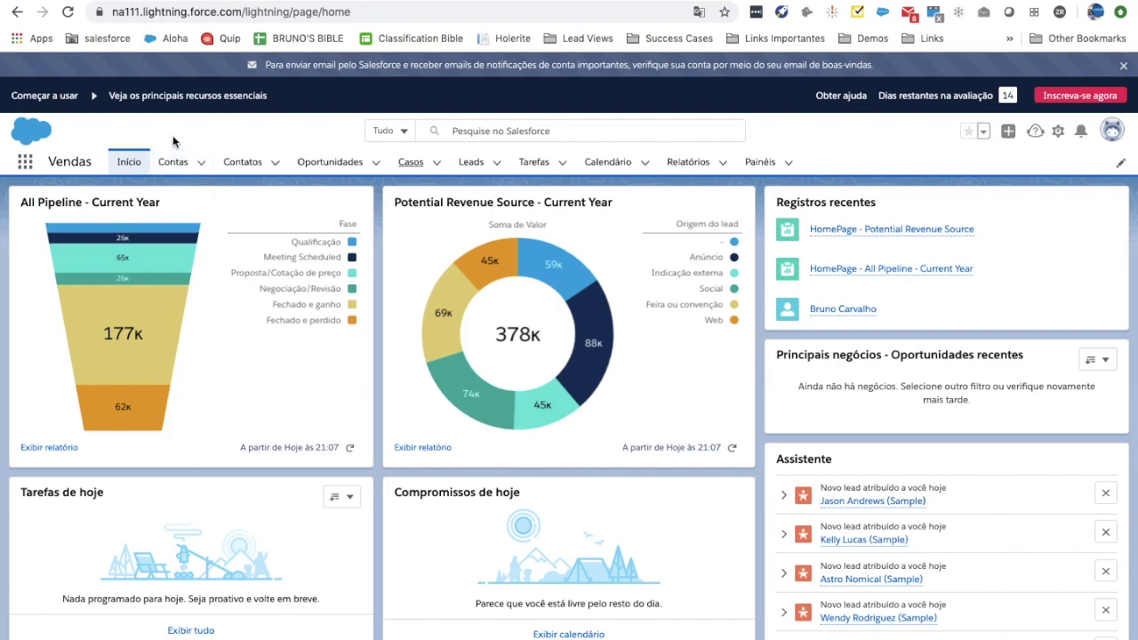
pyautogui.click(493, 133)
pyautogui.click(276, 135)
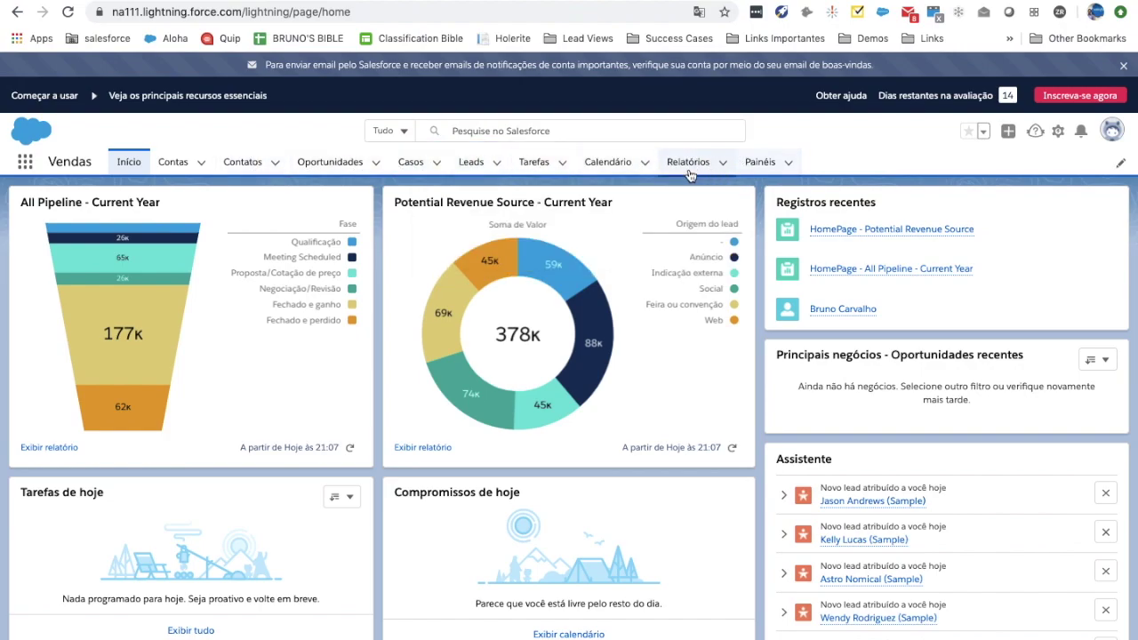
# Show the "Todas as Contas" list of accounts and open the record of Adventure Trail Company (Sample)
pyautogui.click(175, 162)
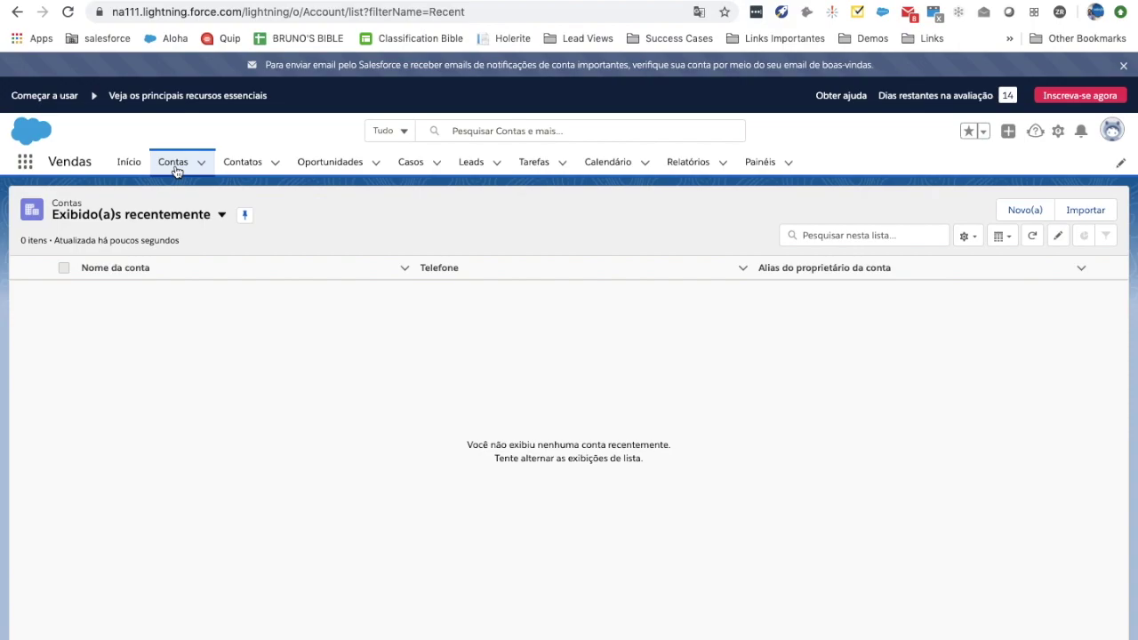
pyautogui.click(187, 221)
pyautogui.click(121, 361)
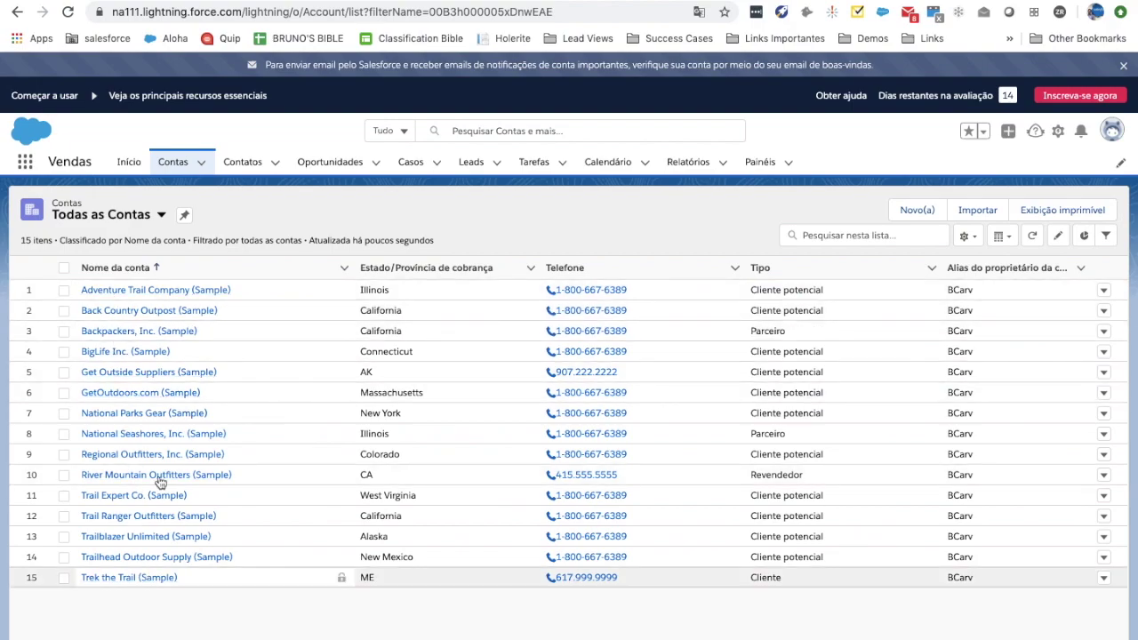
pyautogui.click(187, 293)
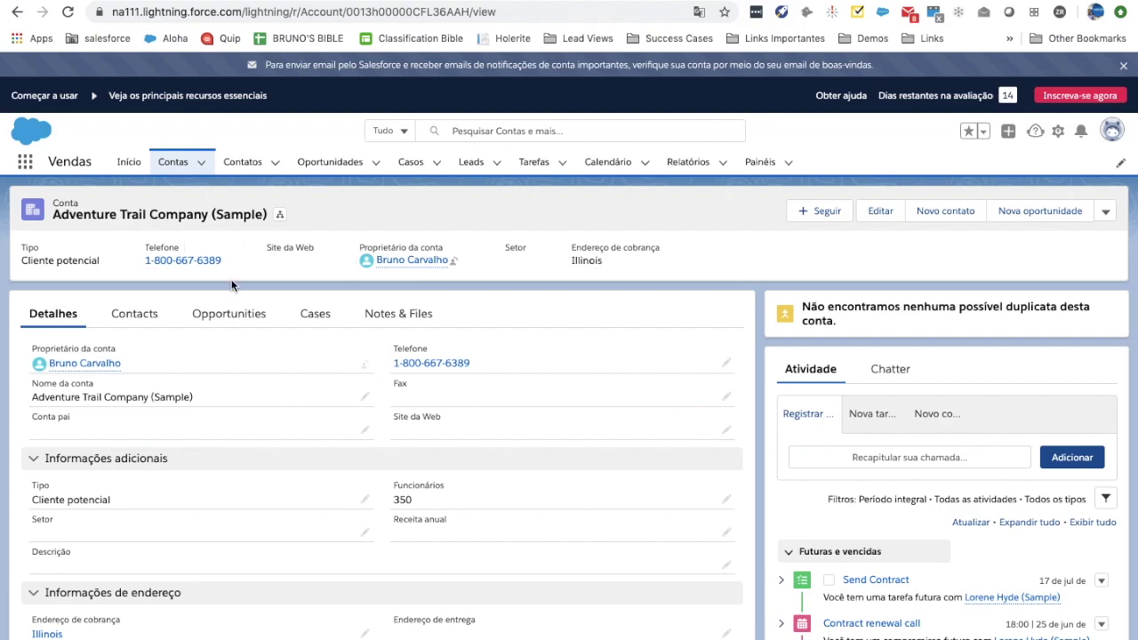
# Examine the account's details, additional, address and system information, along with its upcoming activities
pyautogui.scroll(-2, 330, 399)
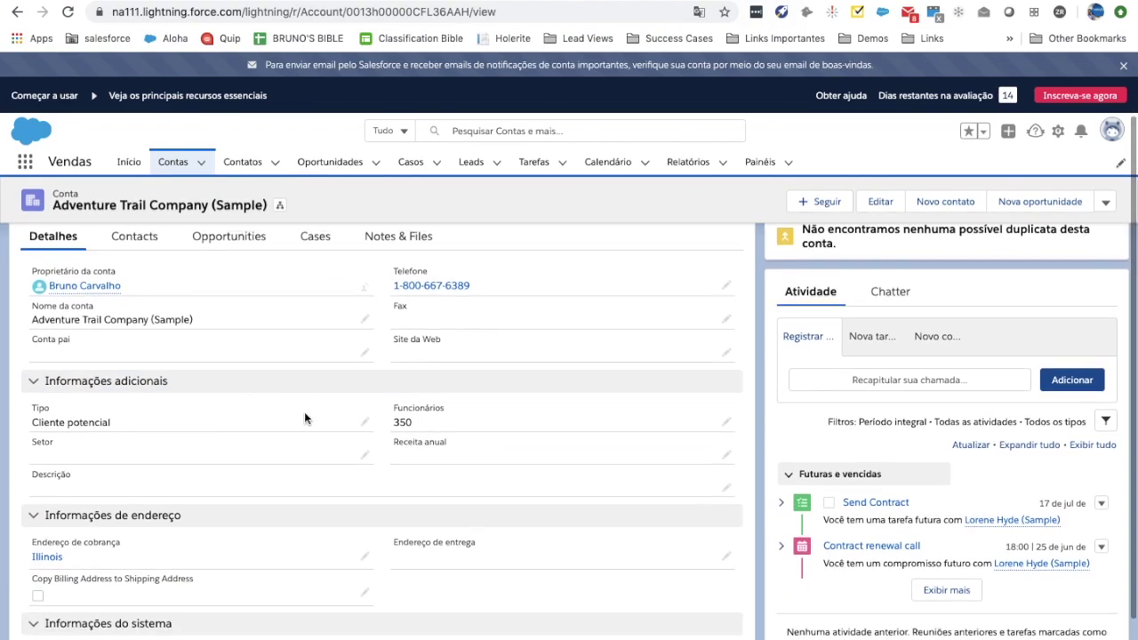
pyautogui.scroll(-1, 304, 418)
pyautogui.scroll(-1, 427, 399)
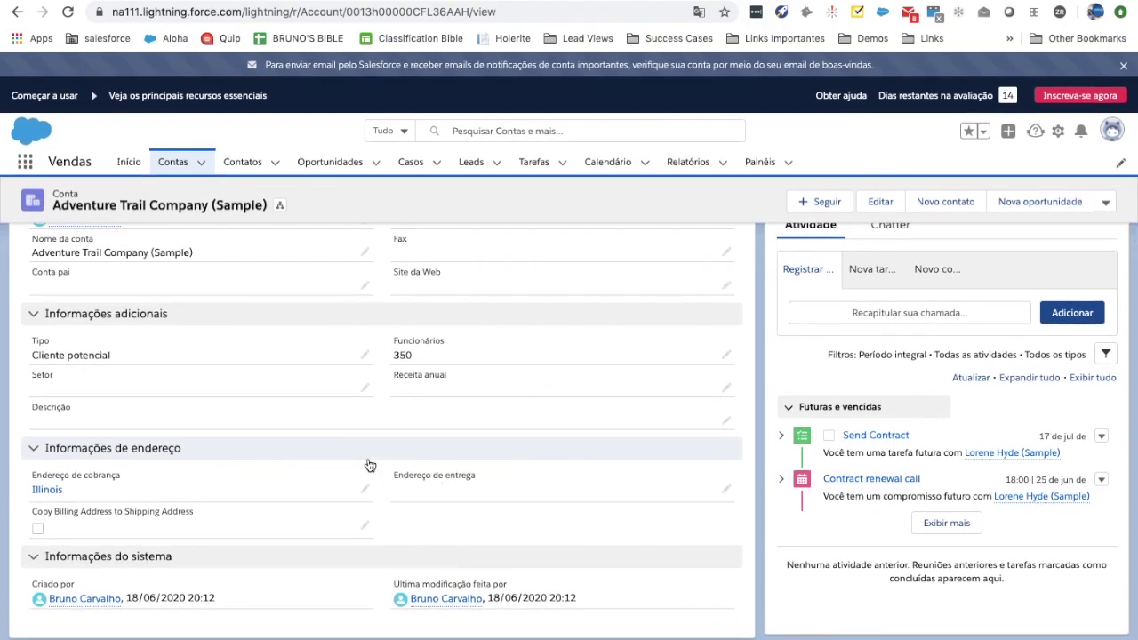
pyautogui.scroll(3, 365, 465)
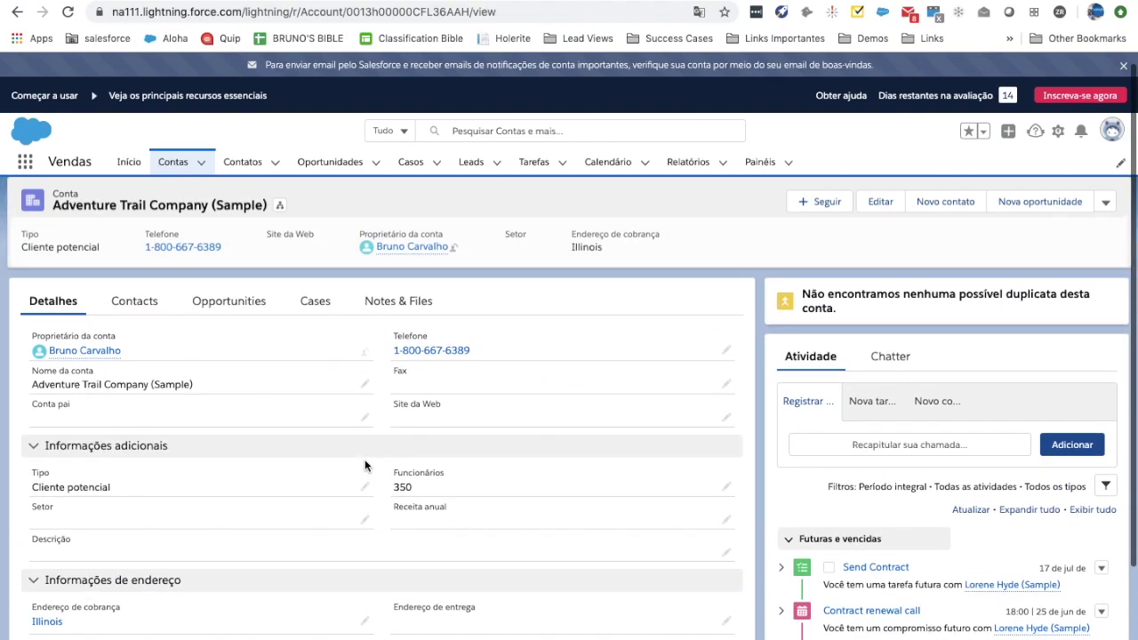
pyautogui.scroll(-3, 364, 459)
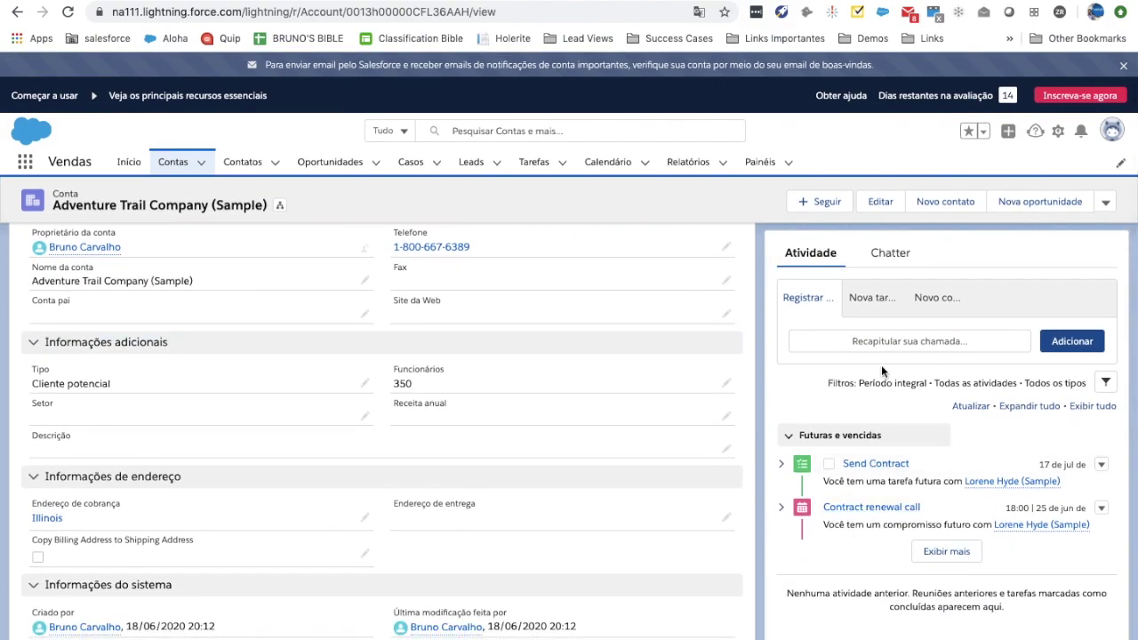
pyautogui.scroll(1, 868, 514)
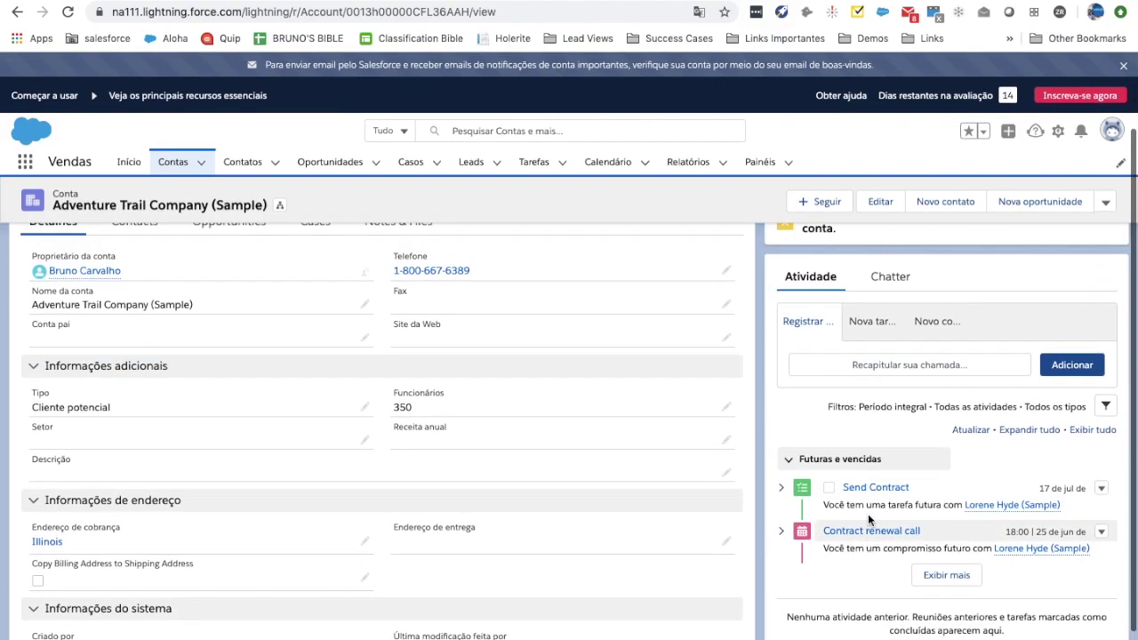
pyautogui.scroll(3, 868, 513)
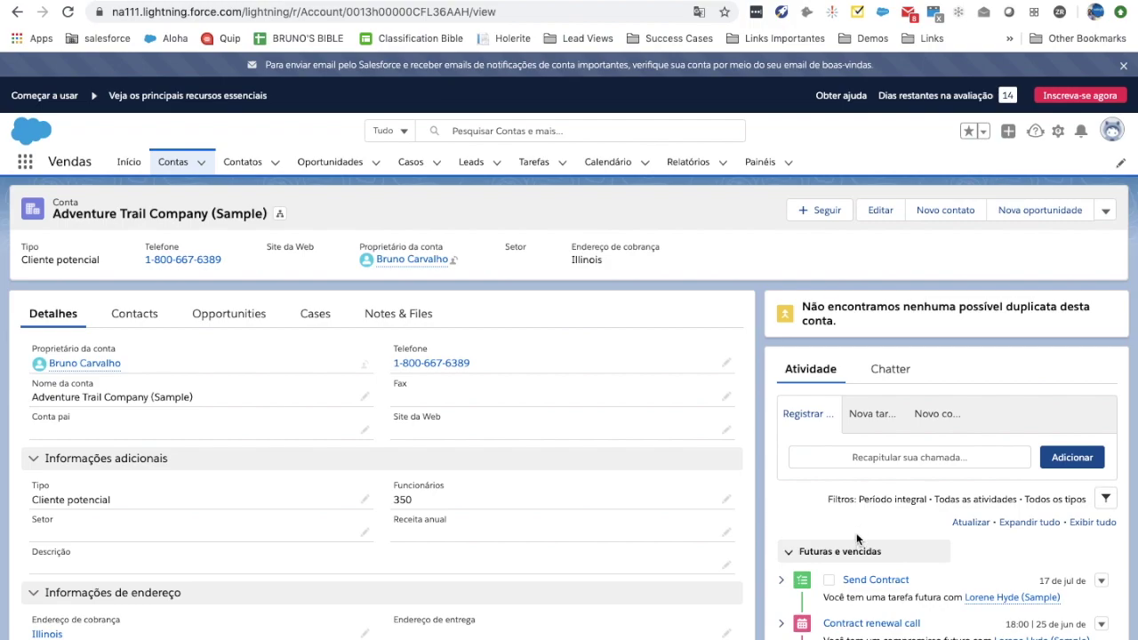
pyautogui.scroll(-1, 856, 541)
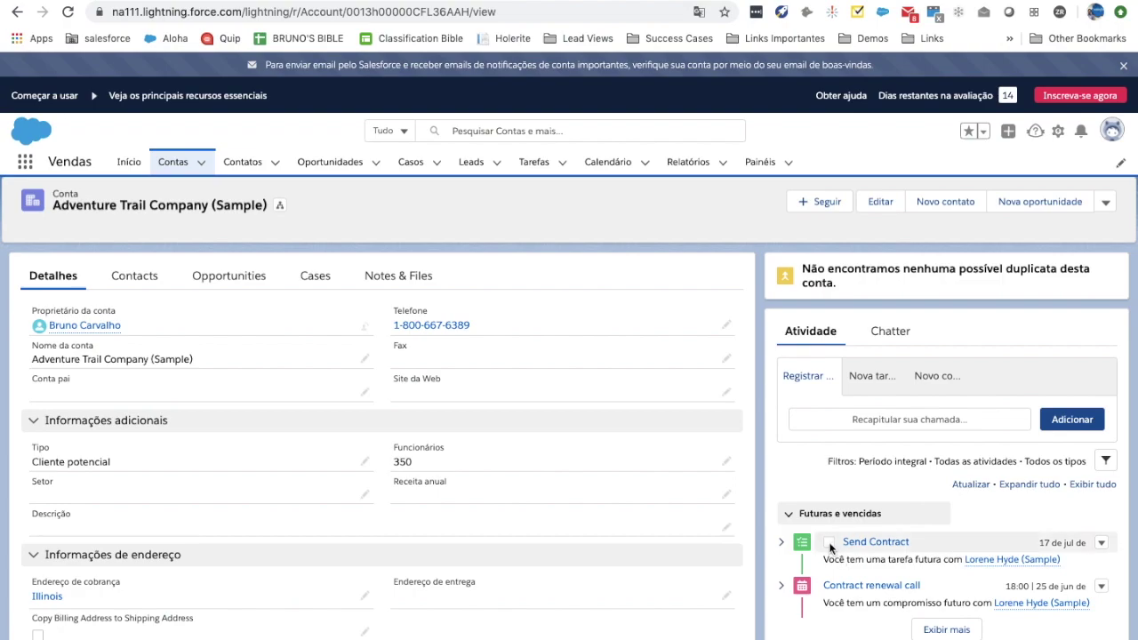
pyautogui.scroll(-3, 830, 548)
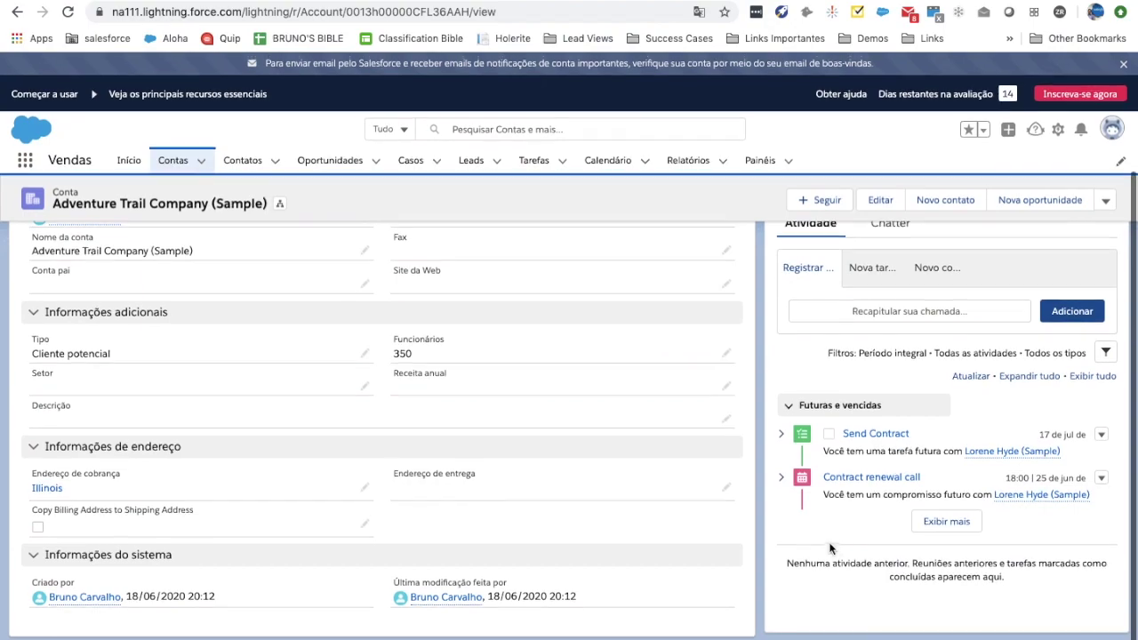
pyautogui.scroll(3, 760, 533)
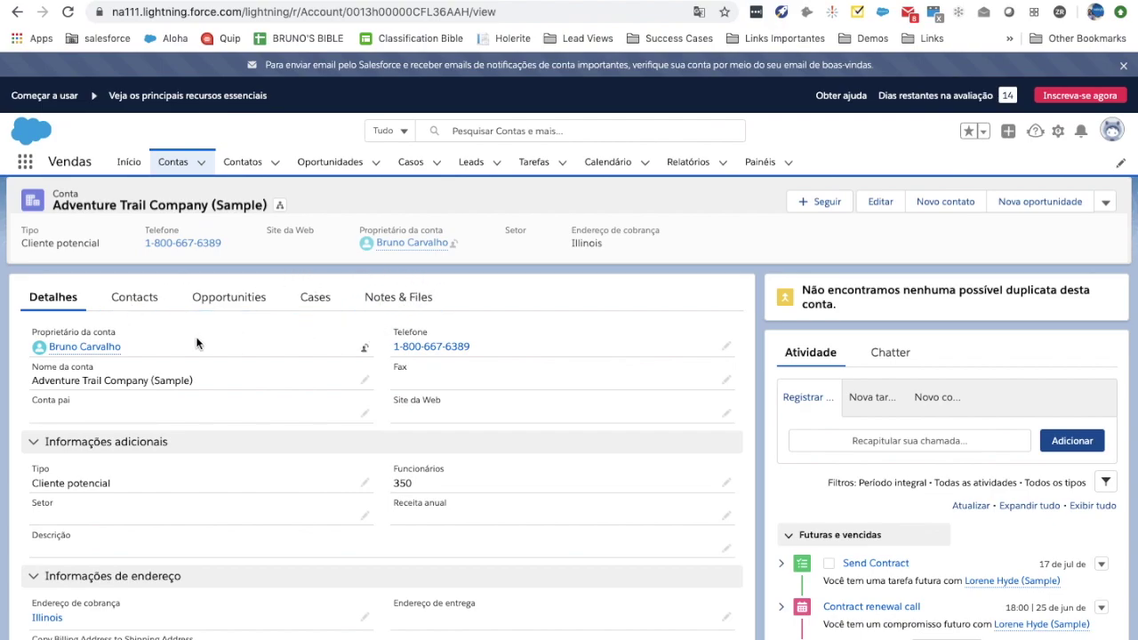
# From the account's related contacts, open the one with the title Owner and review that contact's details
pyautogui.click(134, 307)
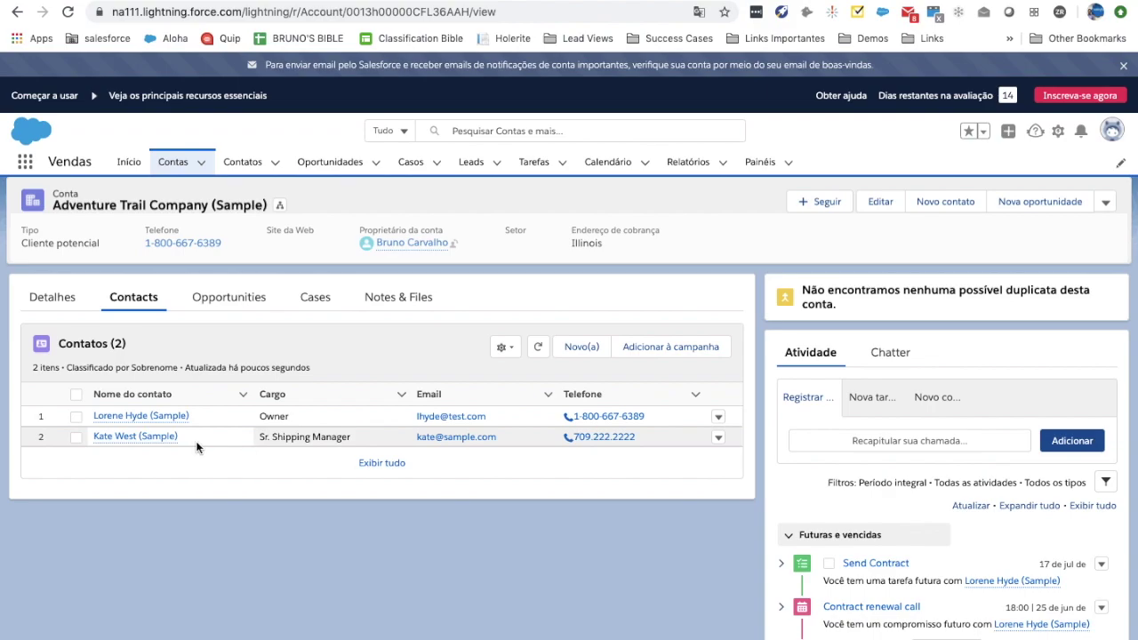
pyautogui.click(135, 417)
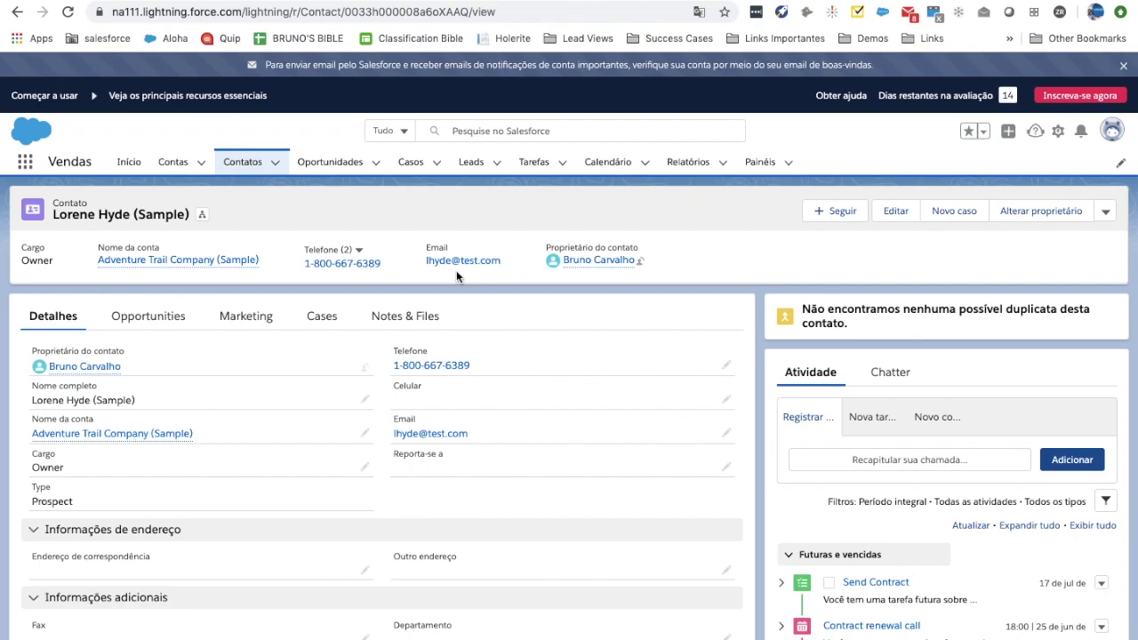
pyautogui.scroll(-1, 255, 453)
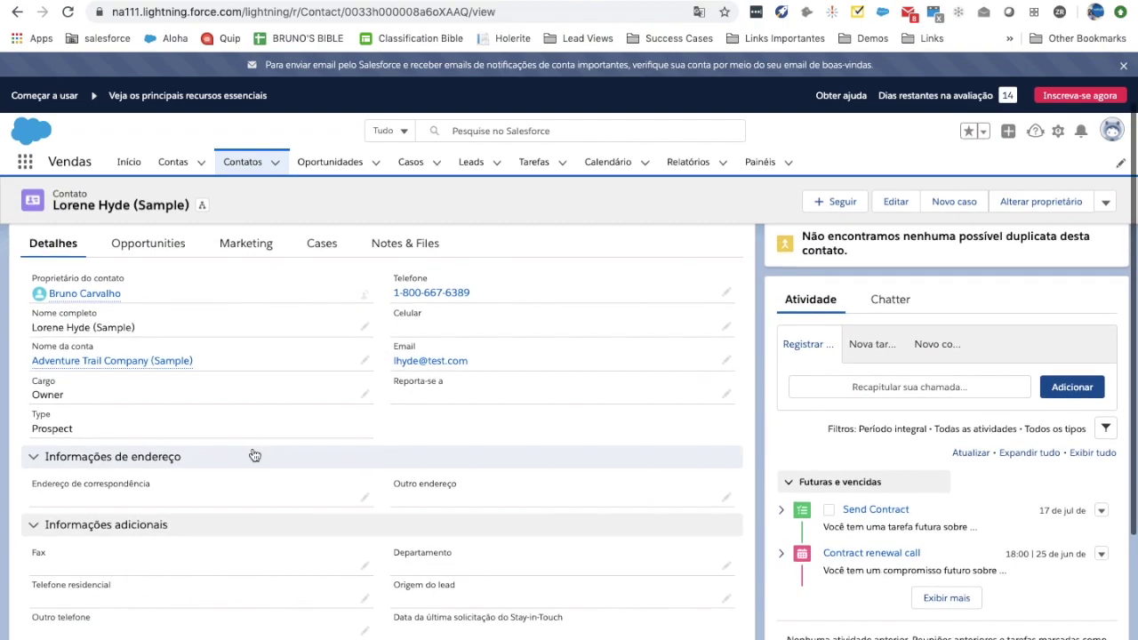
pyautogui.scroll(-2, 254, 455)
pyautogui.scroll(4, 251, 455)
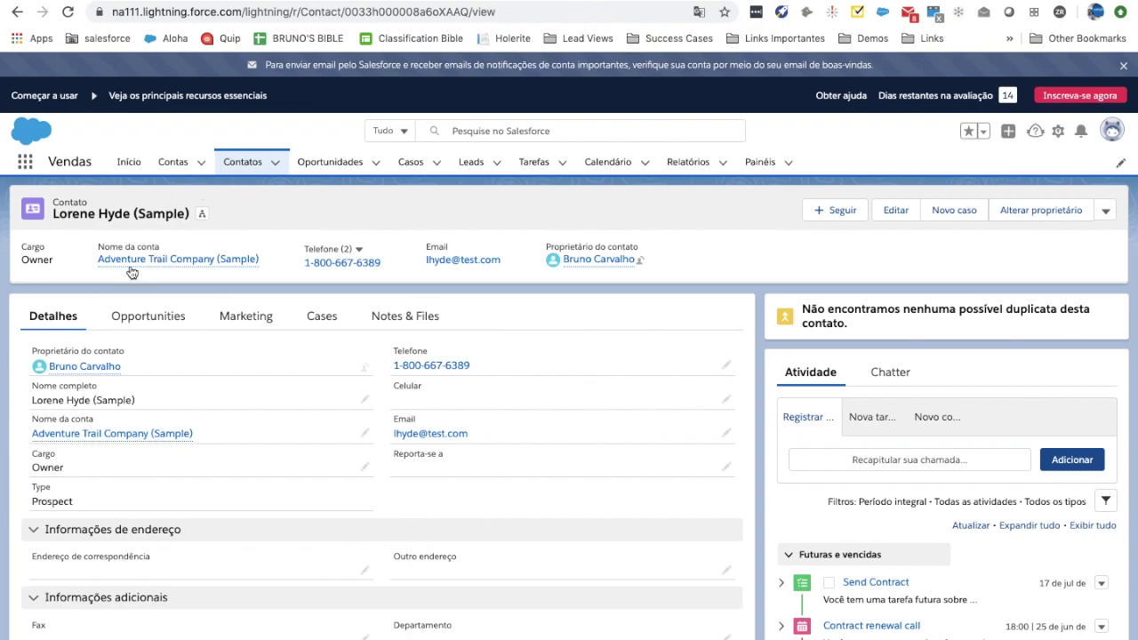
# Display the "Todos os Contatos" list view of contacts
pyautogui.click(243, 163)
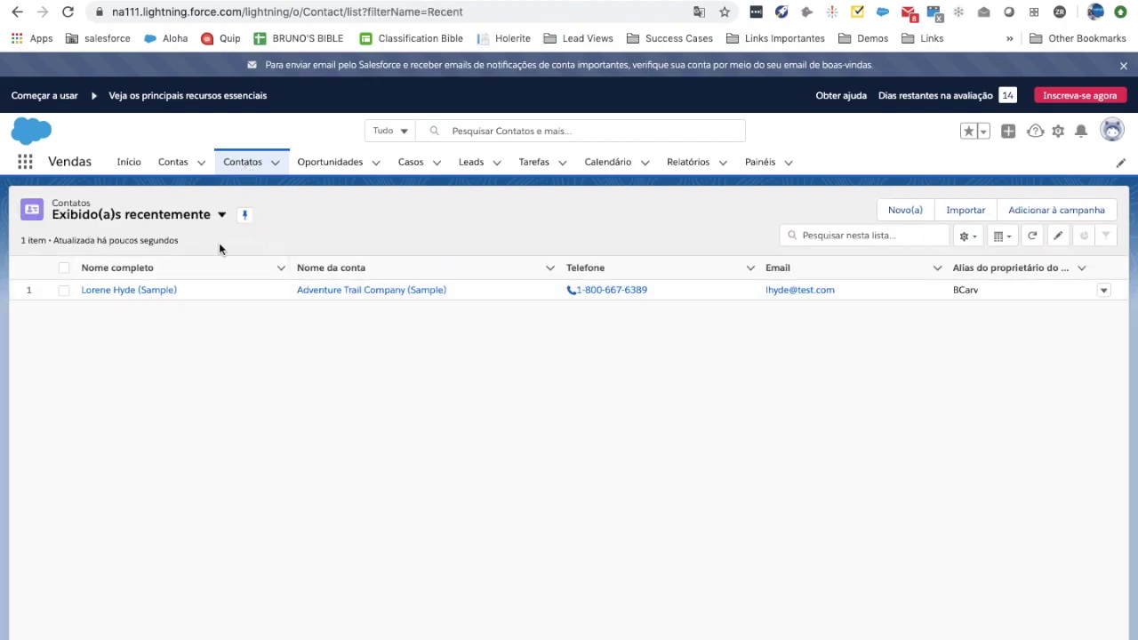
pyautogui.click(166, 220)
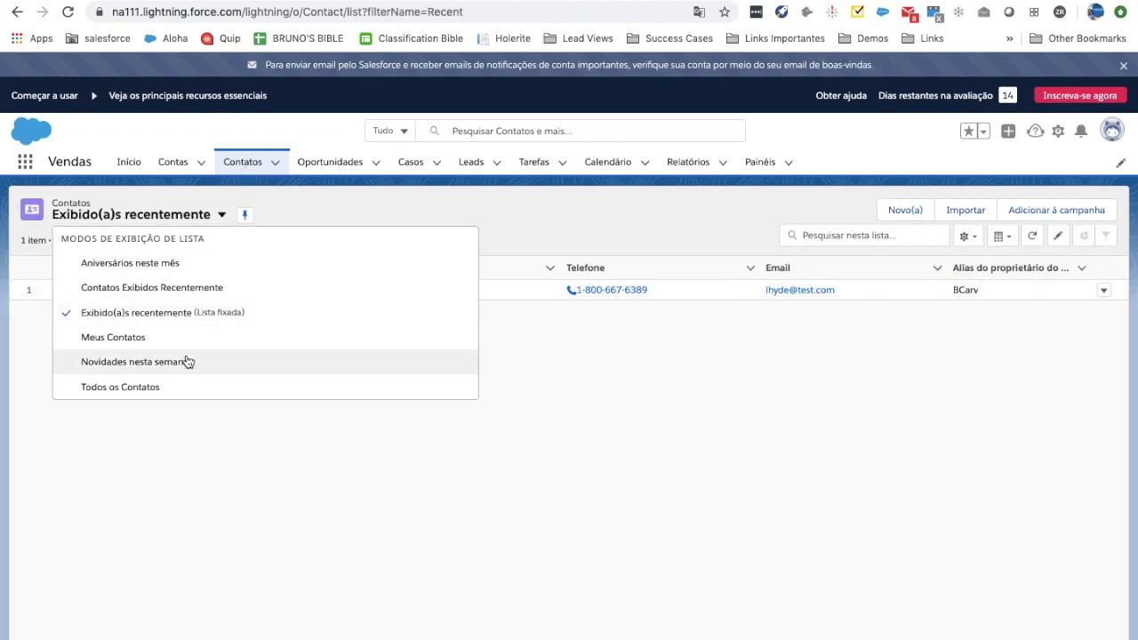
pyautogui.click(168, 386)
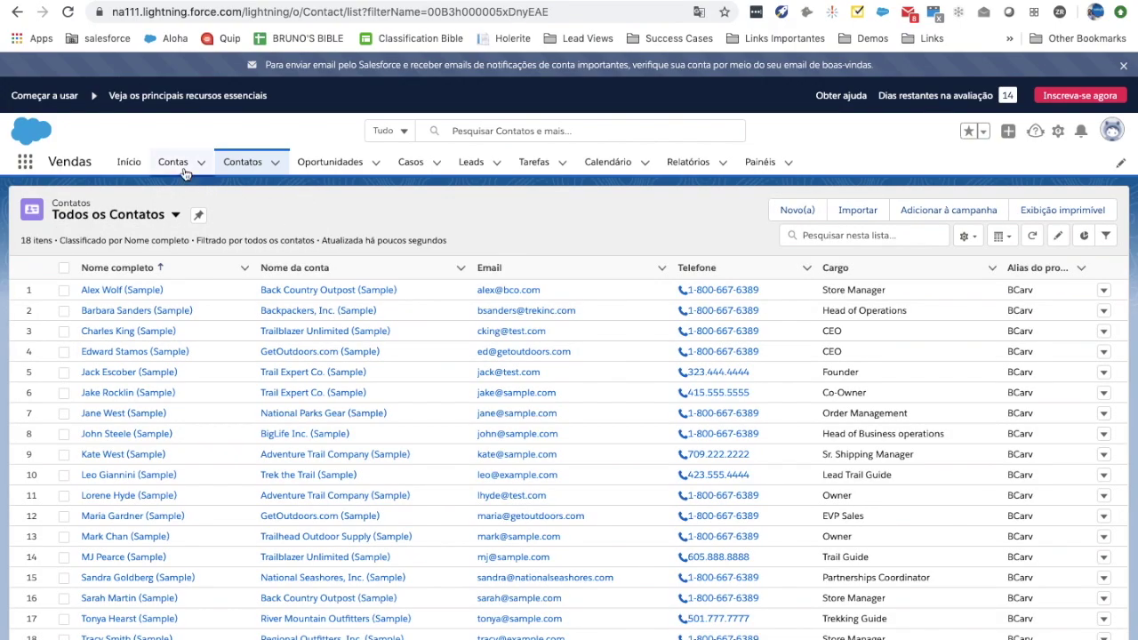
# Use the global search to find the contact with the title Owner by first name and open that contact's record
pyautogui.click(175, 169)
pyautogui.click(505, 131)
pyautogui.write('lore')
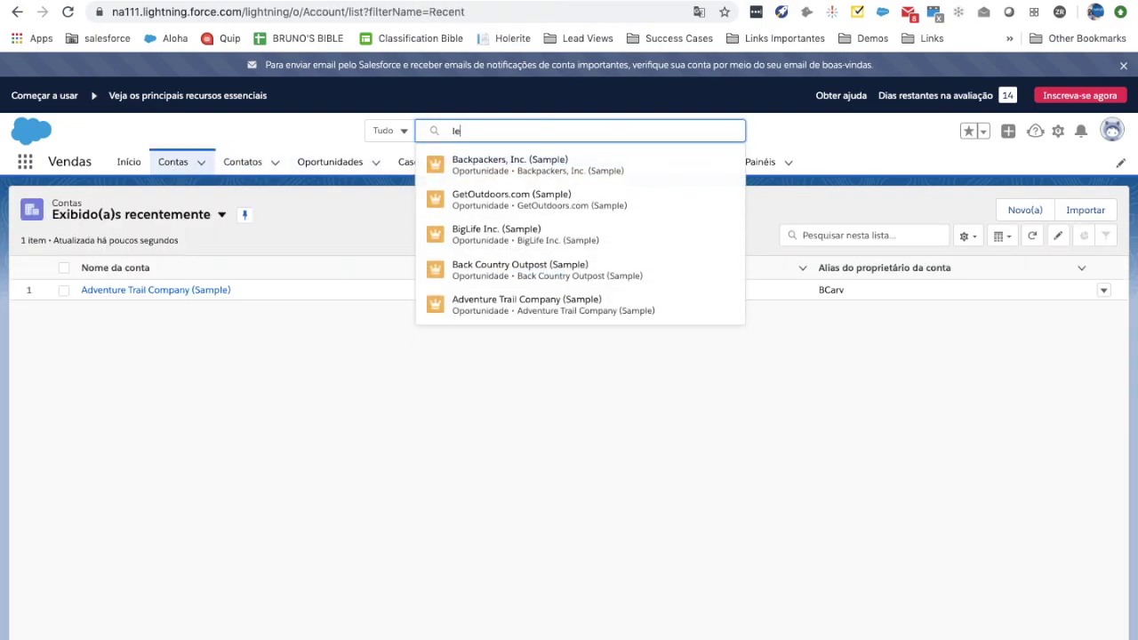
pyautogui.press('BackSpace')
pyautogui.press('BackSpace')
pyautogui.write('re')
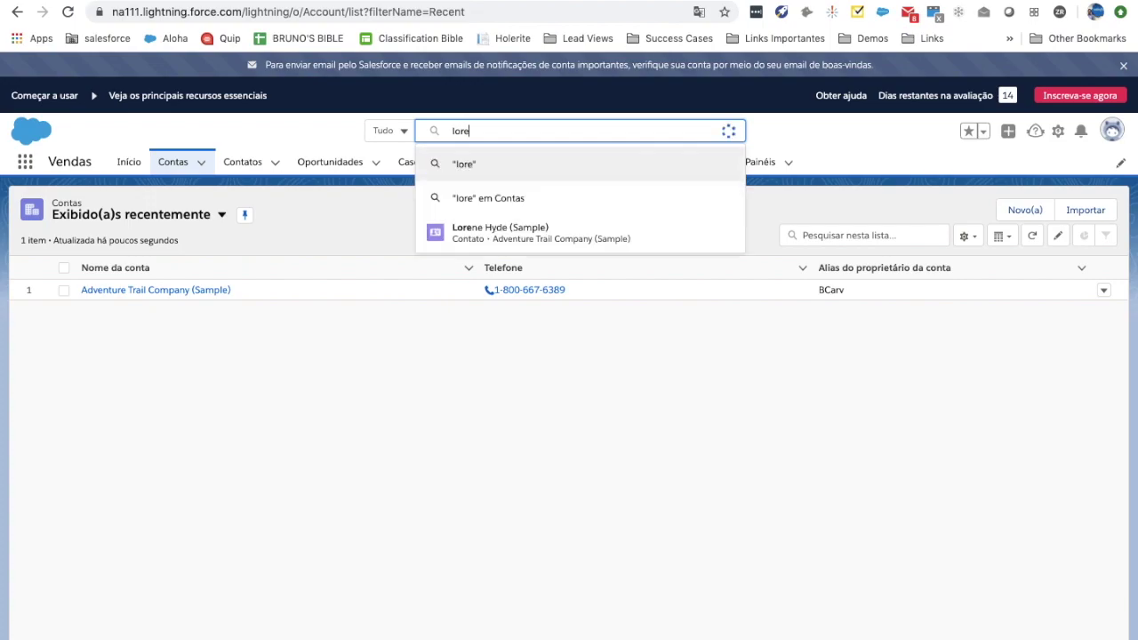
pyautogui.click(495, 233)
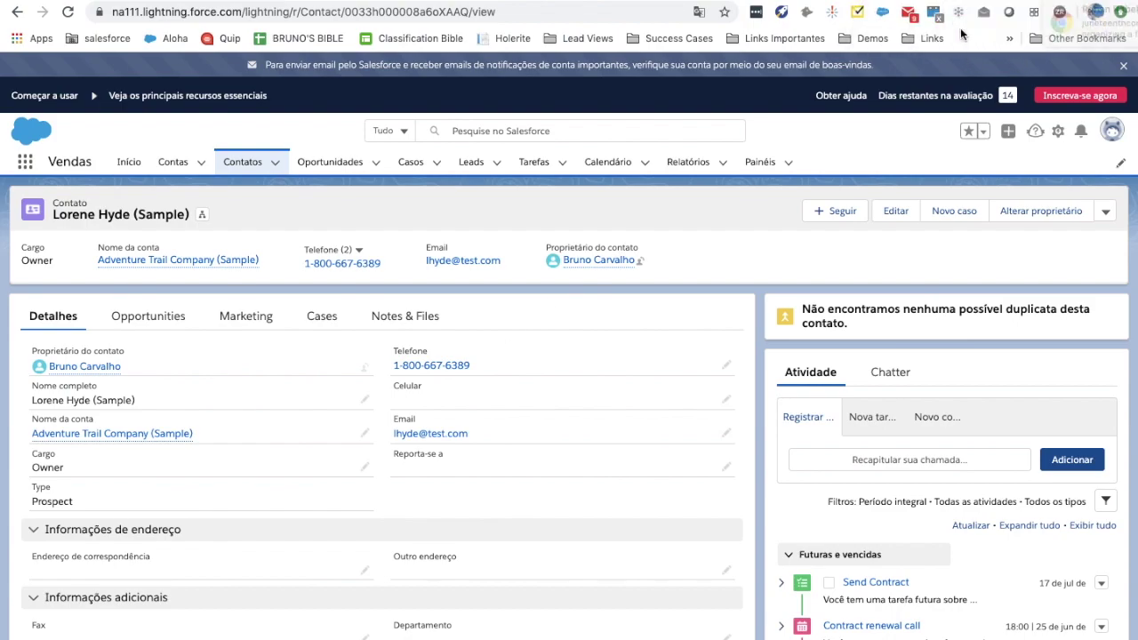
# Go to the contact's account, review its related contacts and opportunities, and open the Adventure Trail Company (Sample) opportunity
pyautogui.click(171, 263)
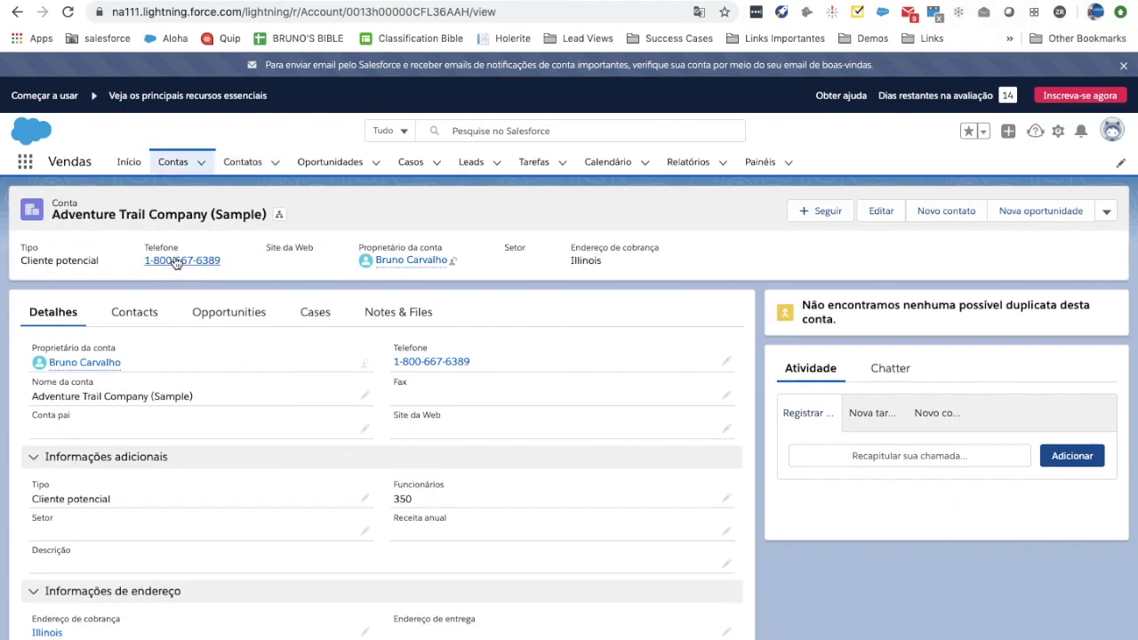
pyautogui.click(133, 314)
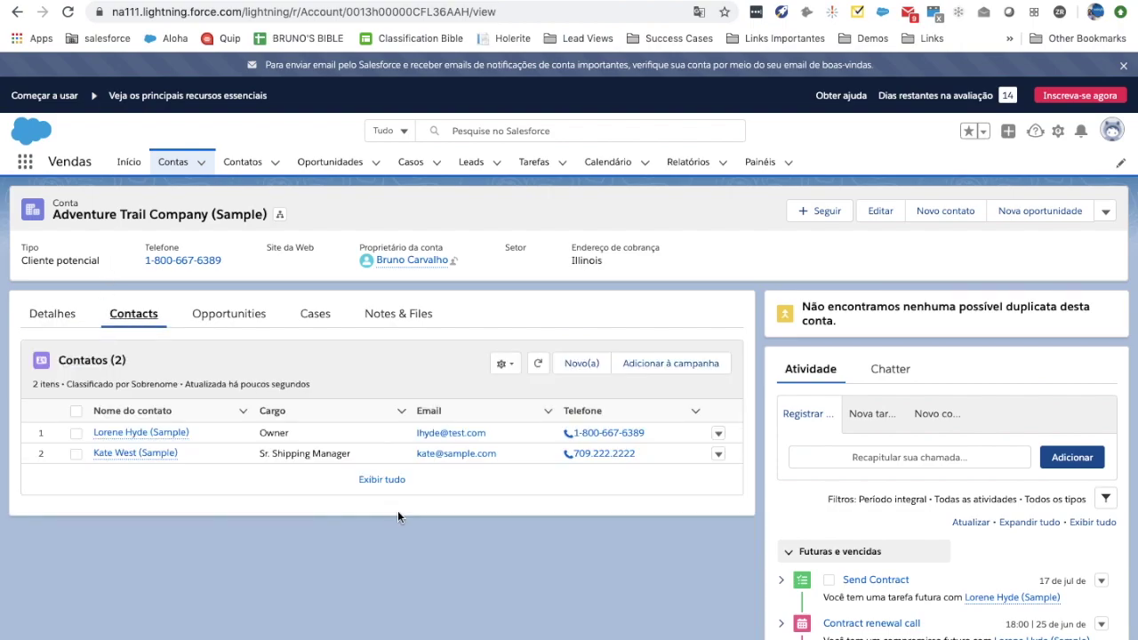
pyautogui.click(219, 323)
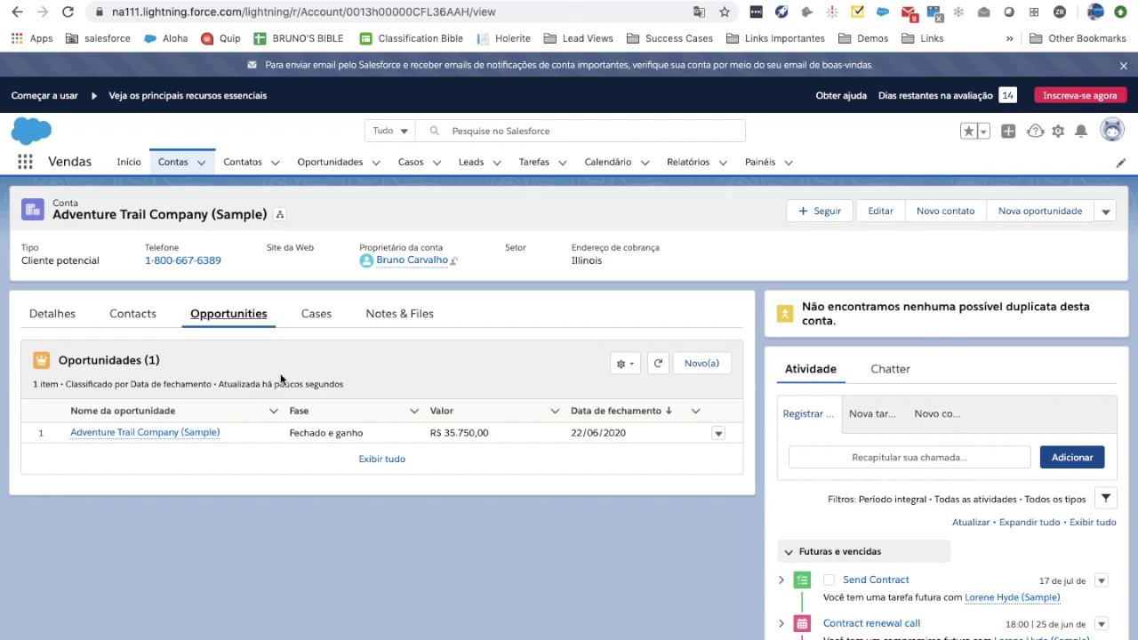
pyautogui.click(160, 435)
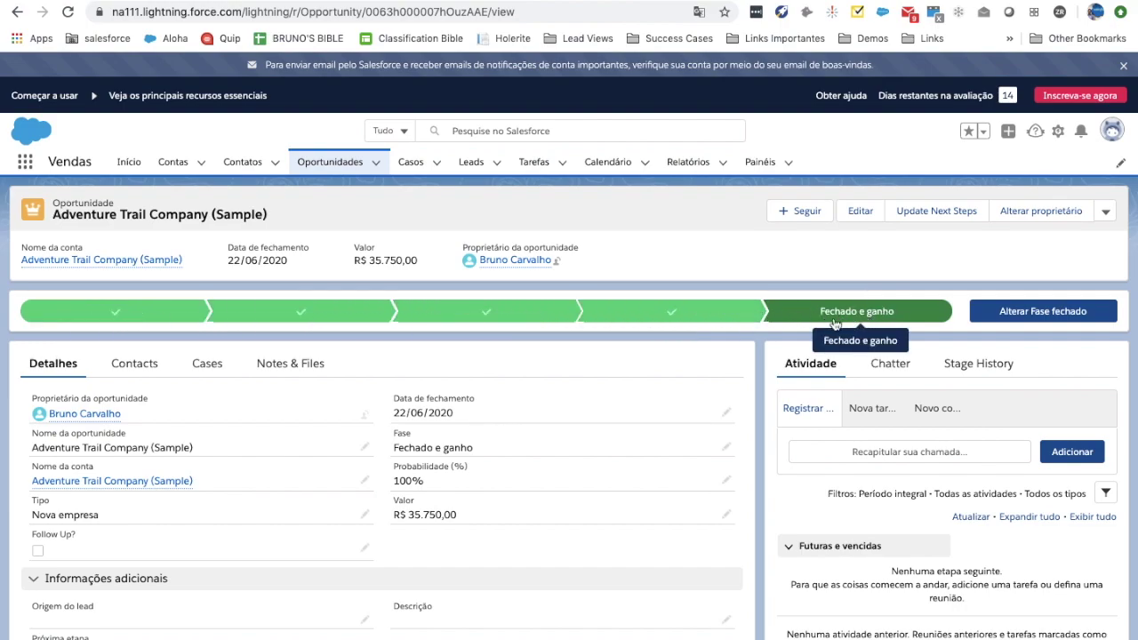
# Set the opportunity's stage to Proposta/Cotação de preço and review its details, additional and system information
pyautogui.click(495, 313)
pyautogui.click(1023, 310)
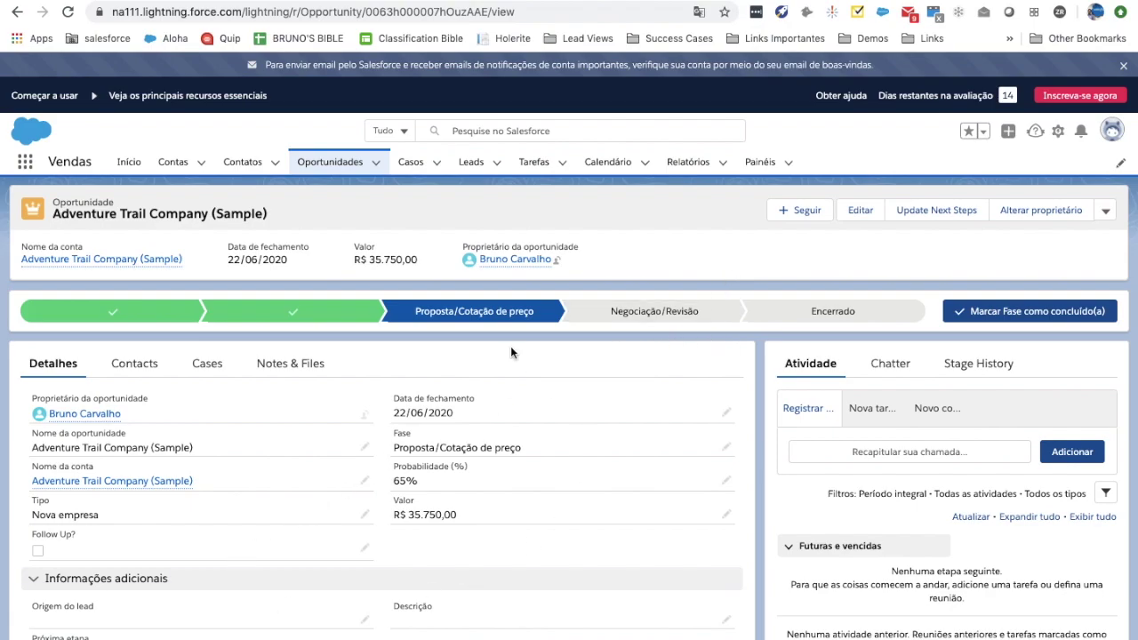
pyautogui.scroll(-2, 452, 480)
pyautogui.scroll(-1, 452, 481)
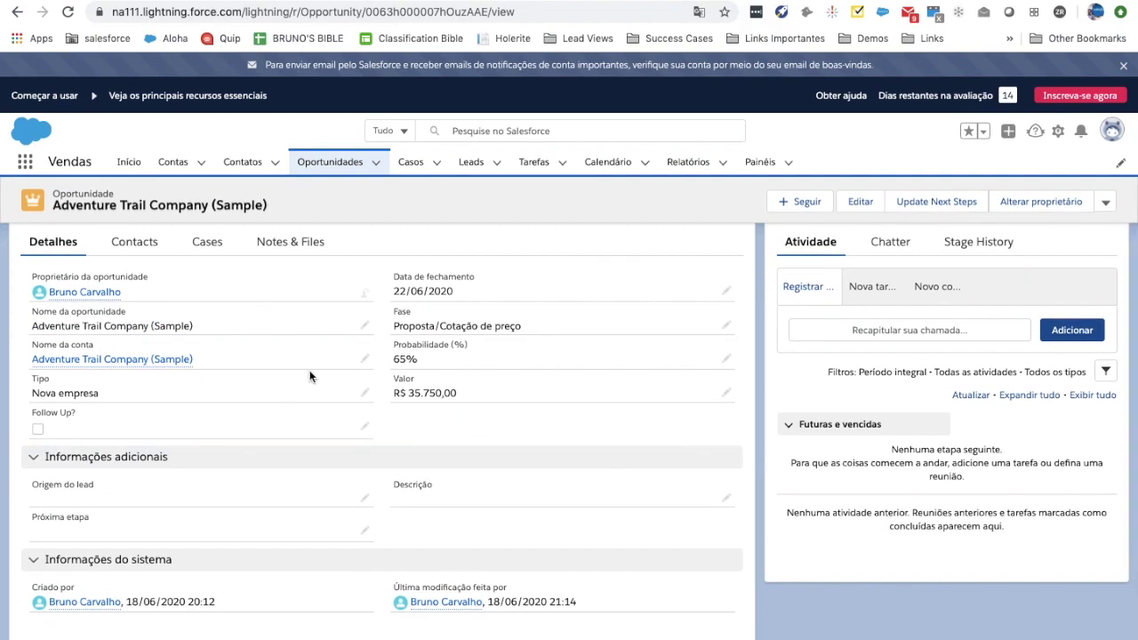
pyautogui.scroll(1, 246, 329)
pyautogui.scroll(1, 247, 335)
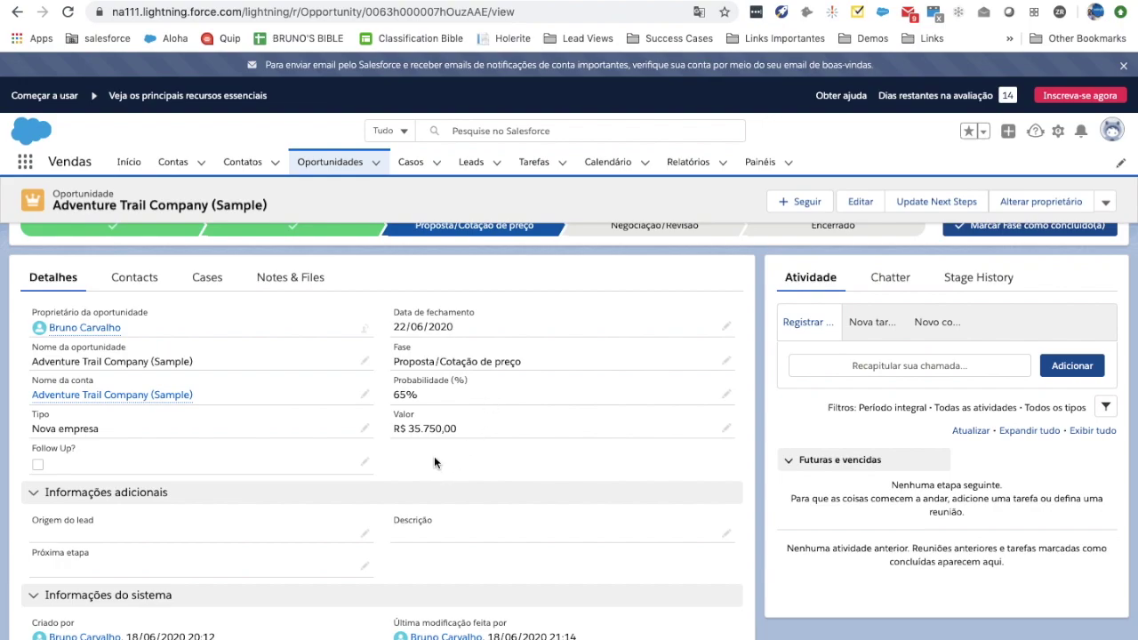
pyautogui.scroll(2, 434, 462)
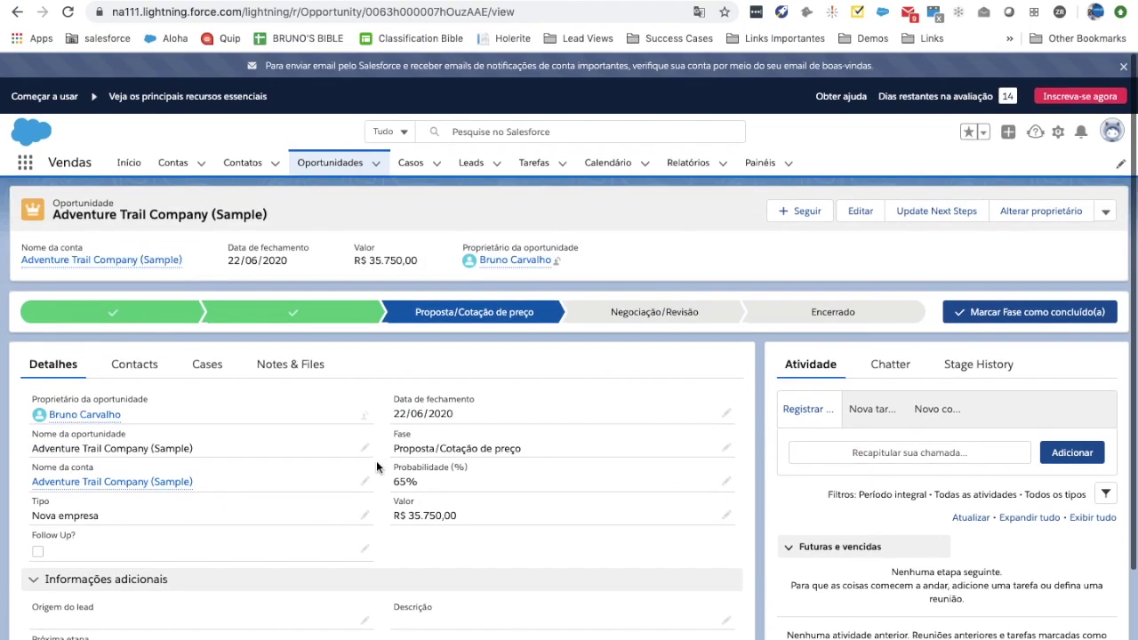
# Look through the opportunity's contact roles, cases, and notes and files, and return to its details
pyautogui.click(133, 365)
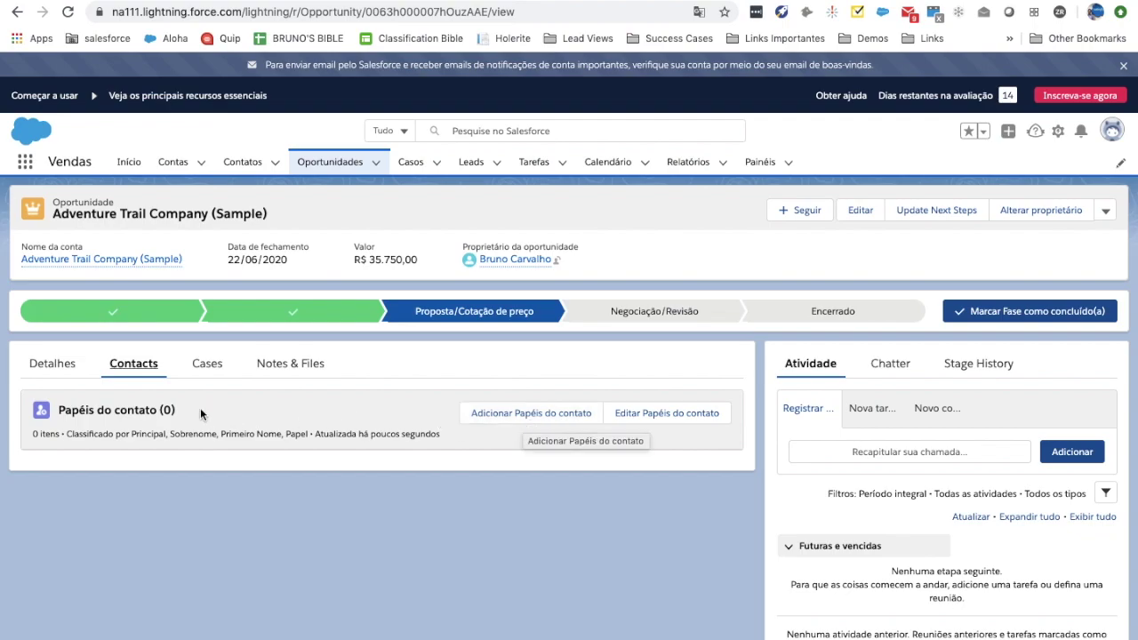
pyautogui.click(210, 368)
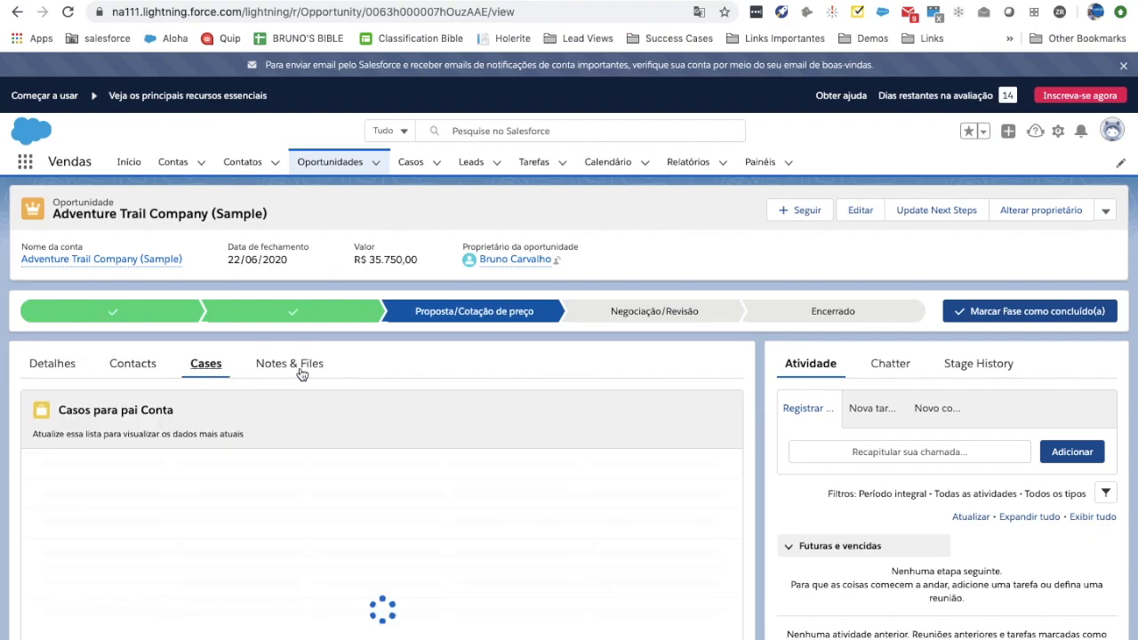
pyautogui.click(308, 372)
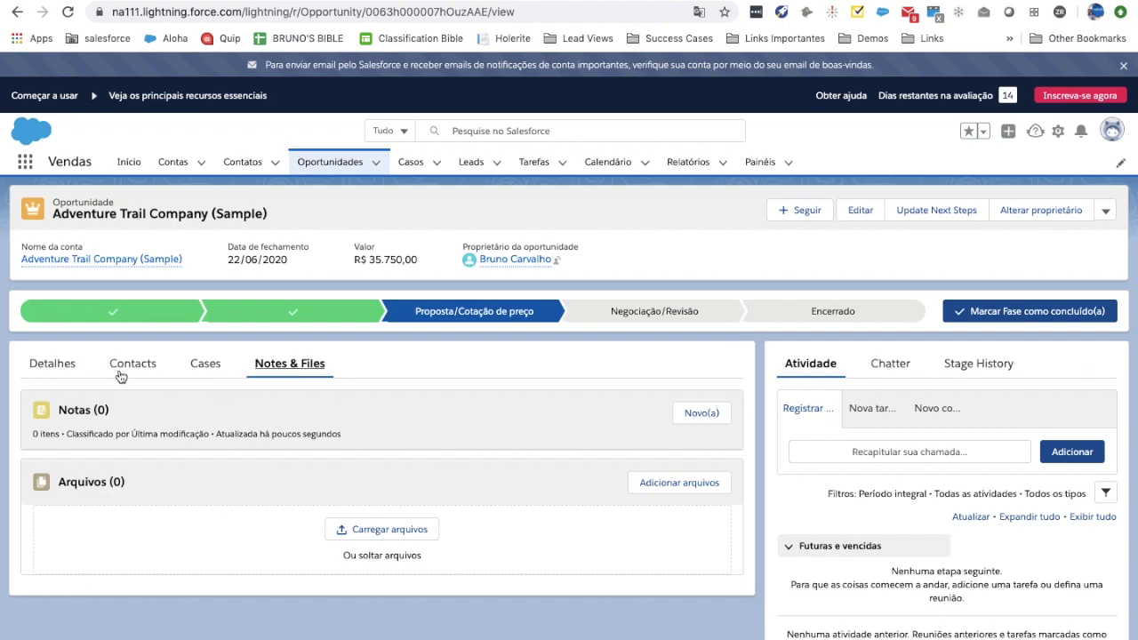
pyautogui.click(68, 366)
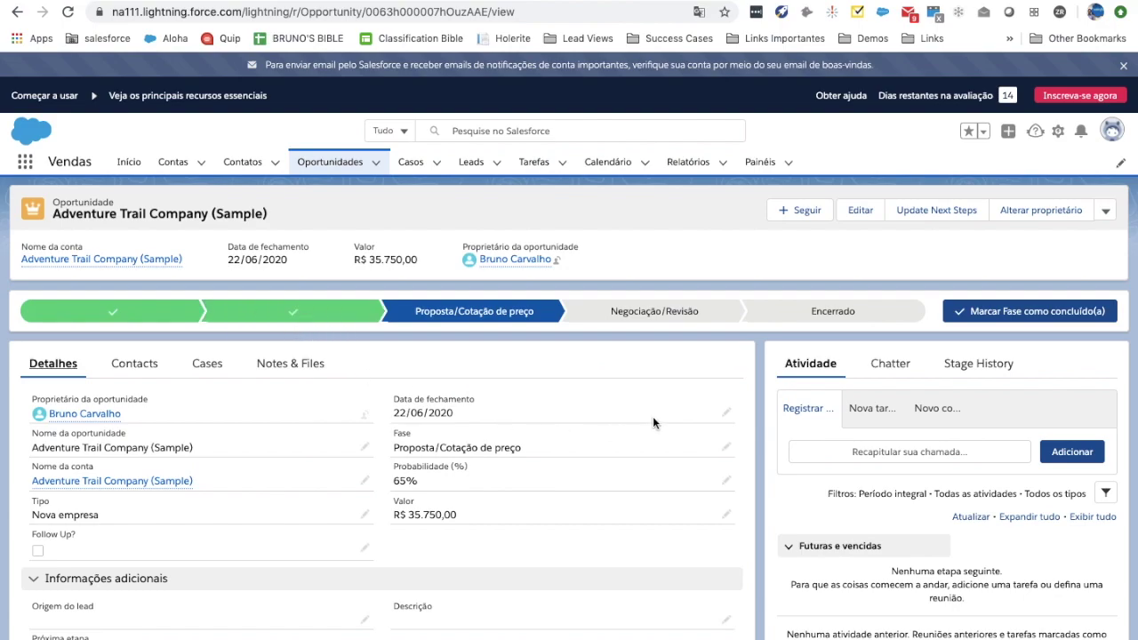
# Start a call log on the opportunity with a comment naming the contact spoken to, followed by "Enviei a proposta."
pyautogui.click(805, 454)
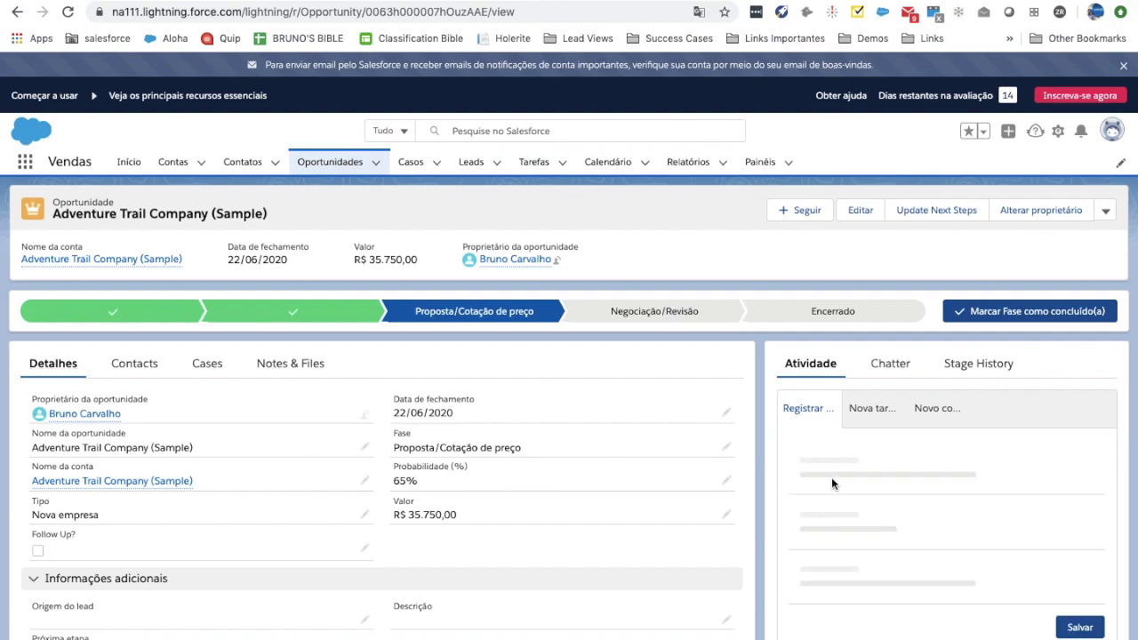
pyautogui.click(877, 465)
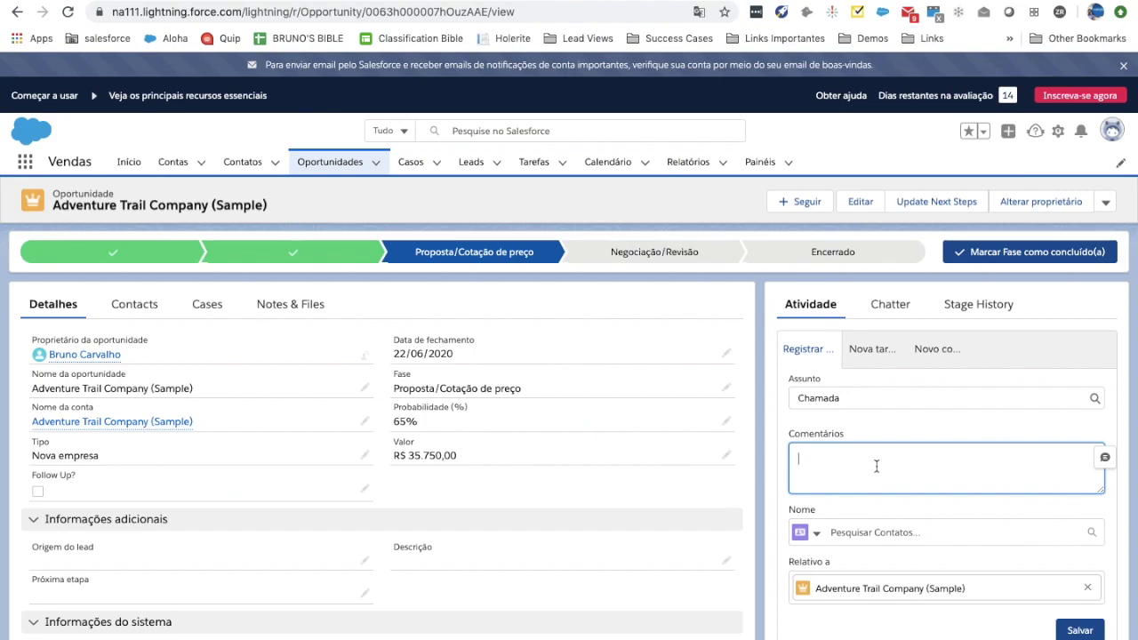
pyautogui.write('Lea')
pyautogui.press('BackSpace')
pyautogui.press('BackSpace')
pyautogui.write('alei com Lere')
pyautogui.press('BackSpace')
pyautogui.write('orene. Enviei a pr')
pyautogui.press('BackSpace')
pyautogui.press('BackSpace')
pyautogui.write('a proposta.')
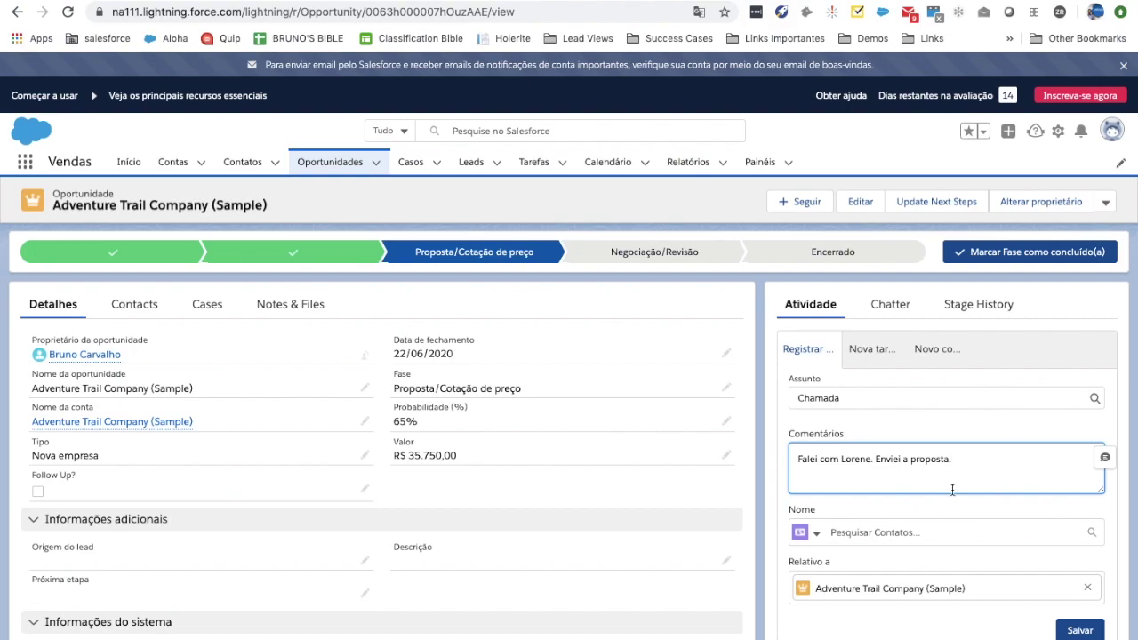
# Link the call log to the contact mentioned in its comment and save it
pyautogui.scroll(-1, 953, 490)
pyautogui.click(867, 464)
pyautogui.click(860, 498)
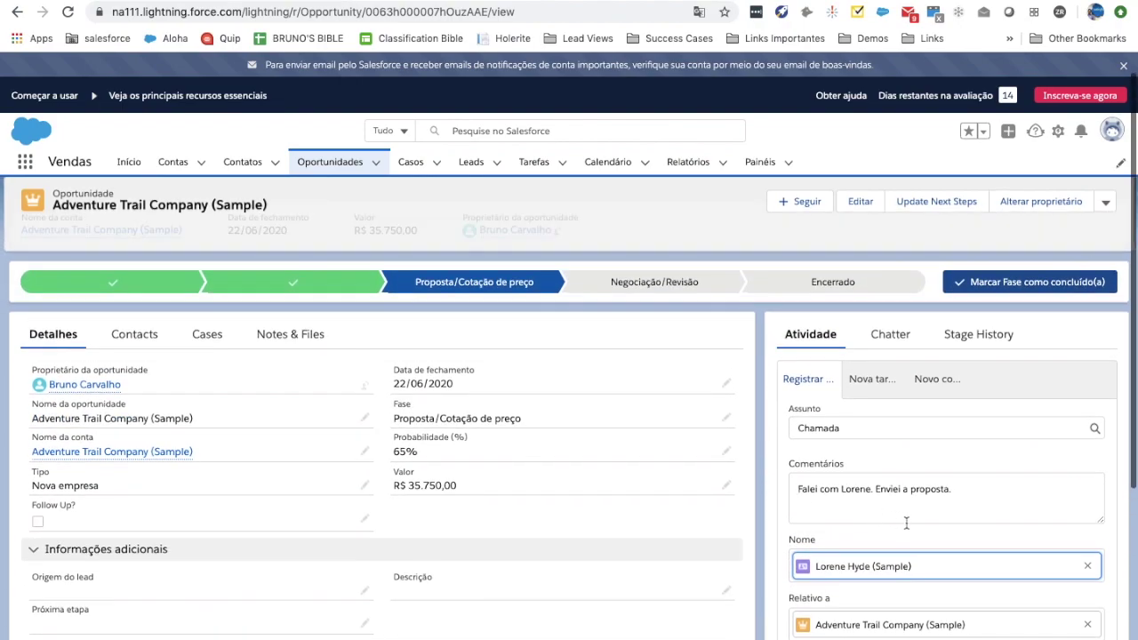
pyautogui.scroll(-1, 943, 533)
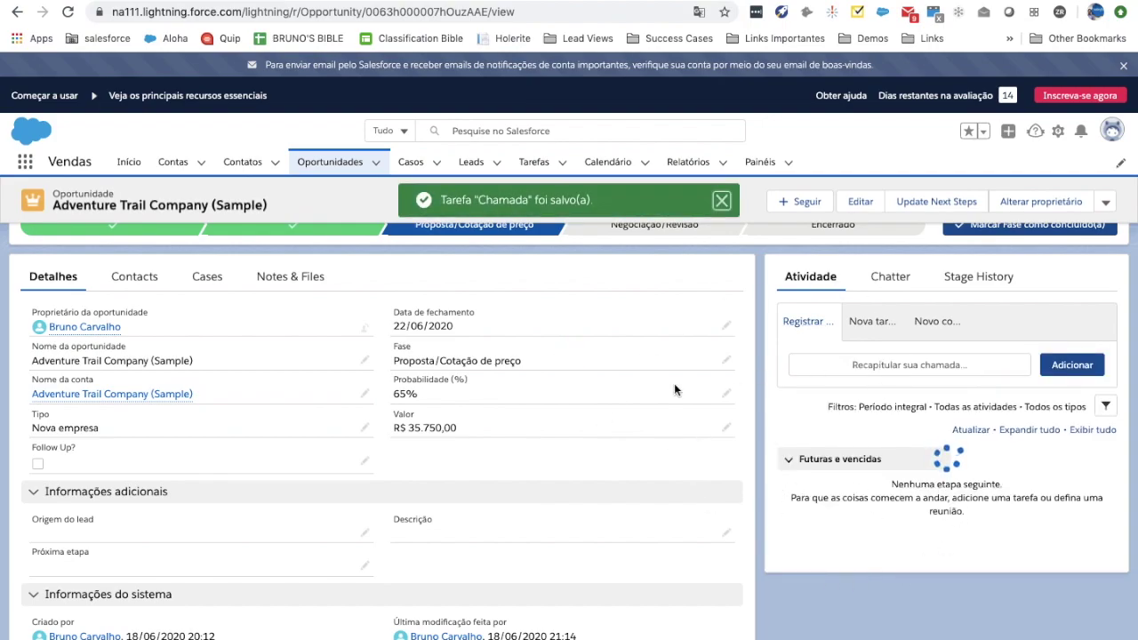
# Expand the logged call in the opportunity's activity timeline and review its contact and description
pyautogui.scroll(-1, 876, 540)
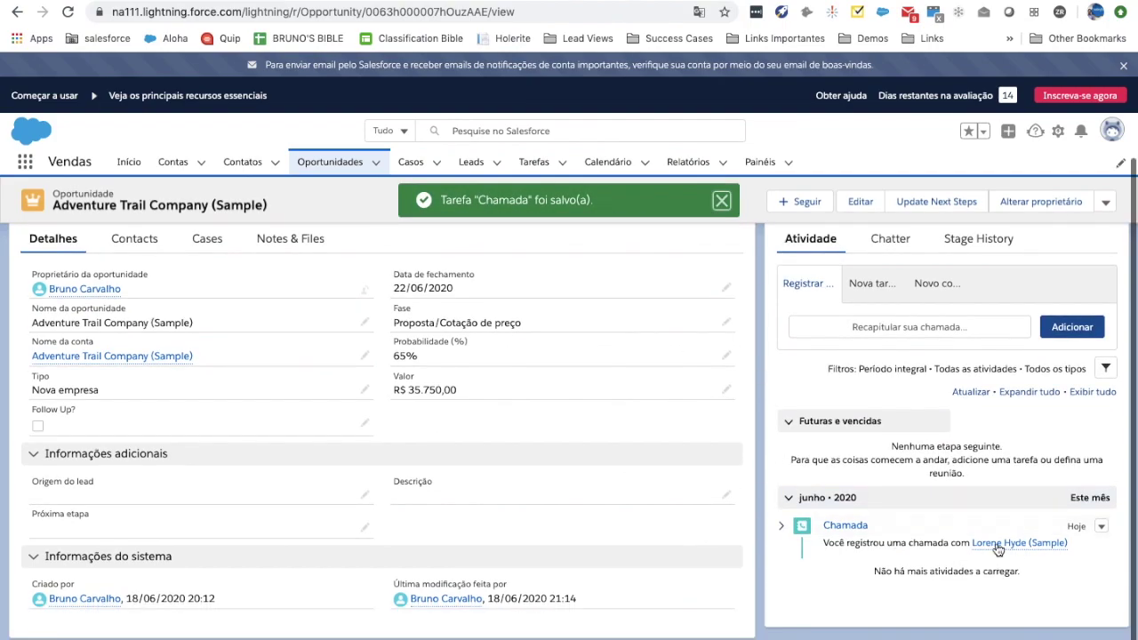
pyautogui.click(781, 529)
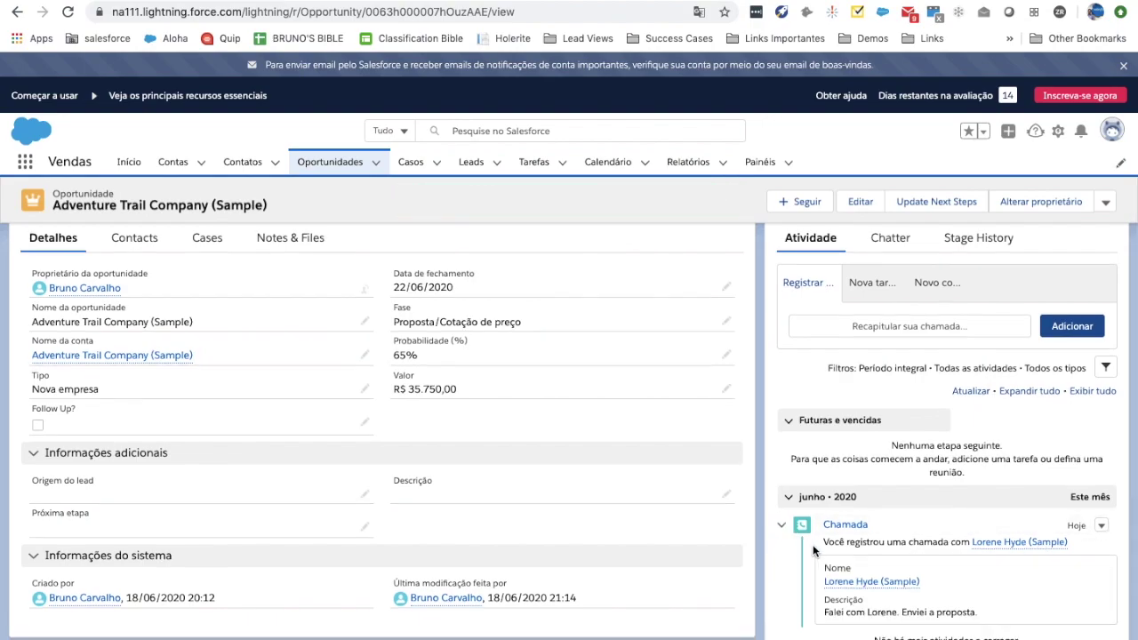
pyautogui.scroll(-1, 813, 544)
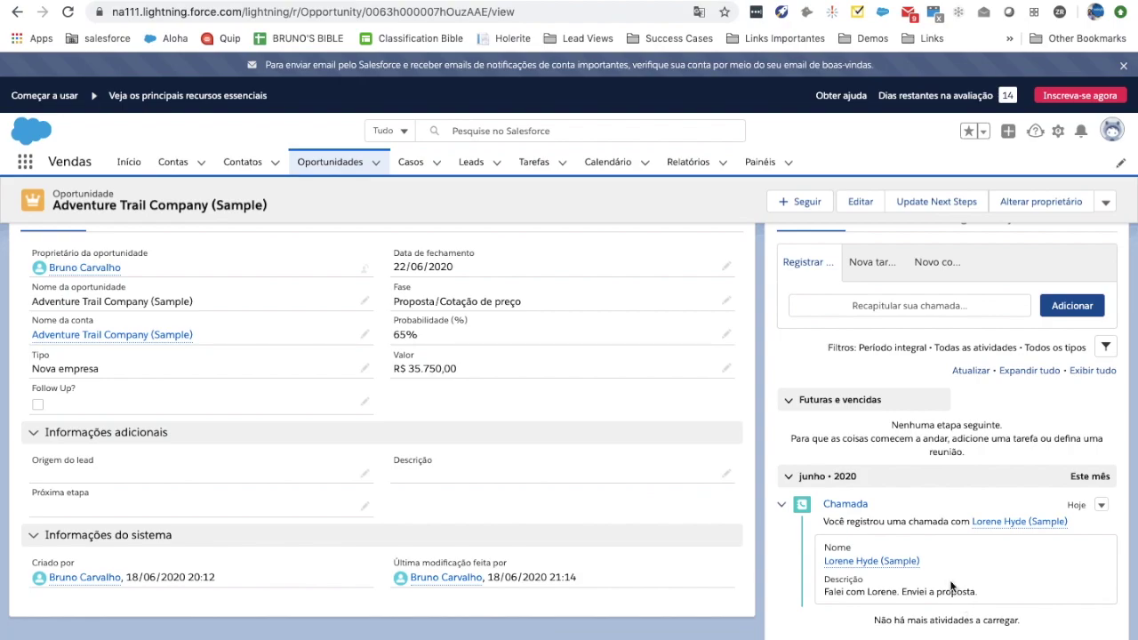
# Change the opportunity's stage to Qualificação, check its activity timeline, and return the stage to Proposta/Cotação de preço
pyautogui.scroll(4, 667, 454)
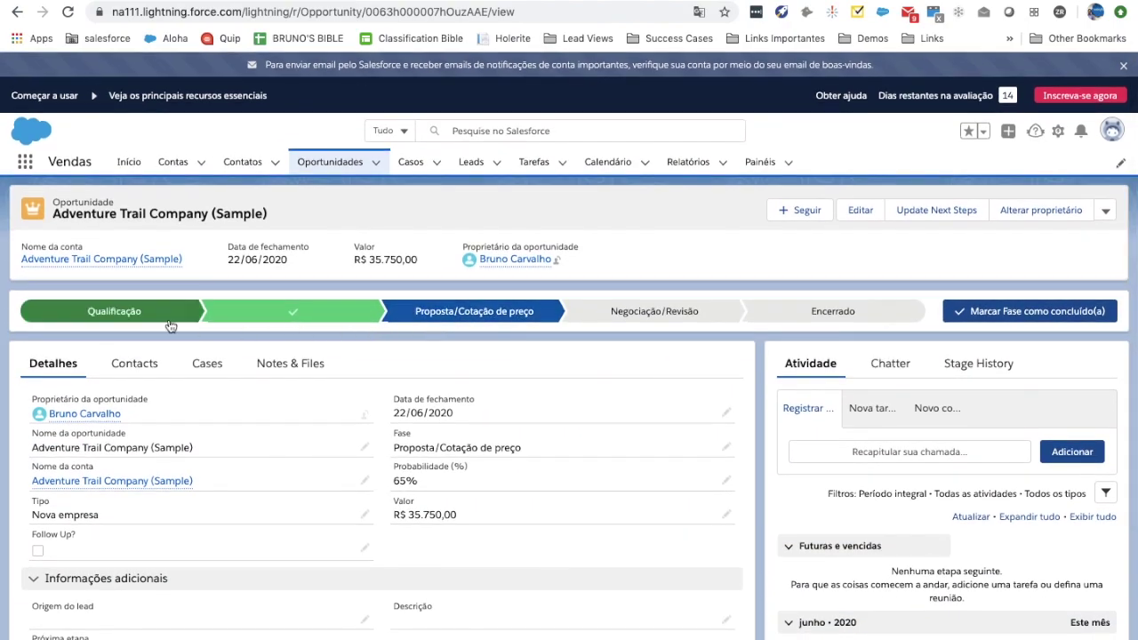
pyautogui.click(173, 320)
pyautogui.click(1004, 311)
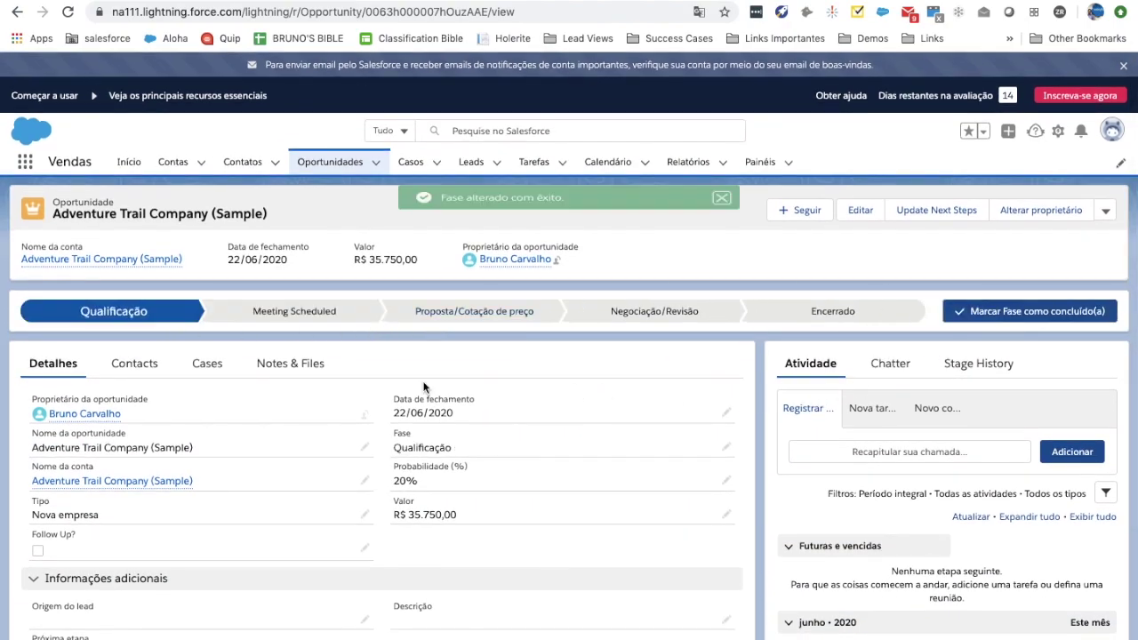
pyautogui.scroll(-3, 842, 561)
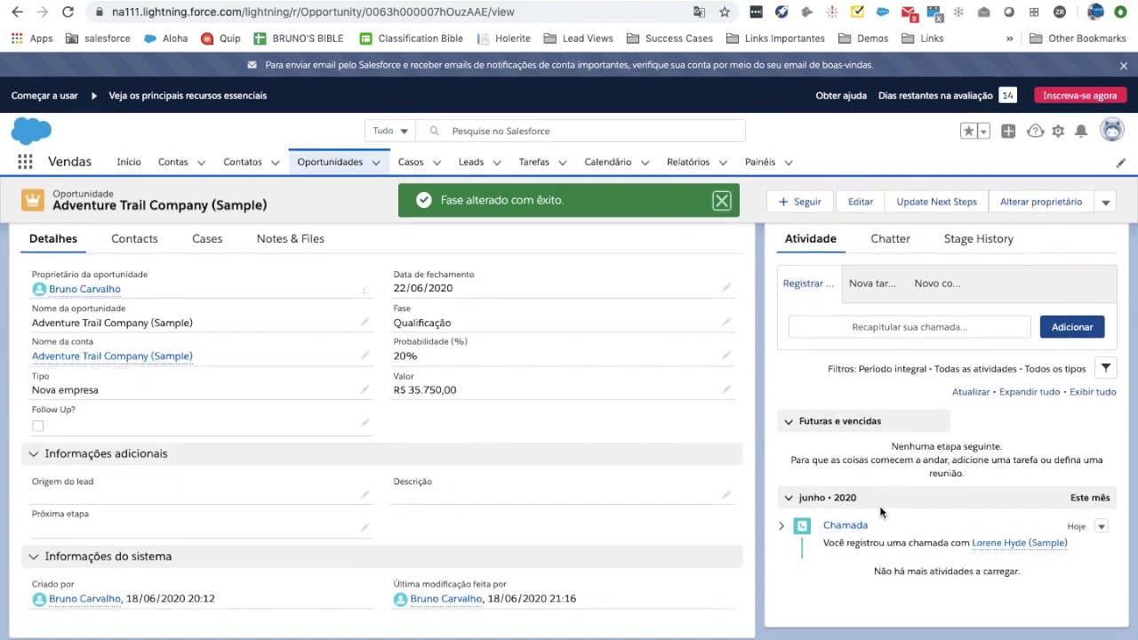
pyautogui.scroll(3, 774, 500)
pyautogui.click(454, 322)
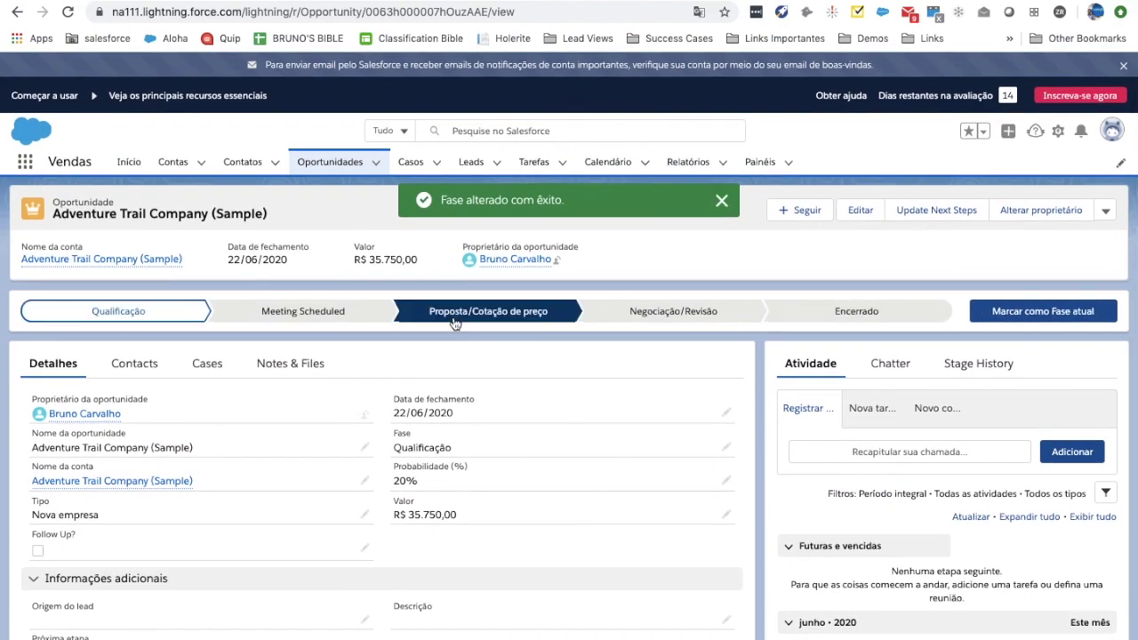
pyautogui.click(1066, 313)
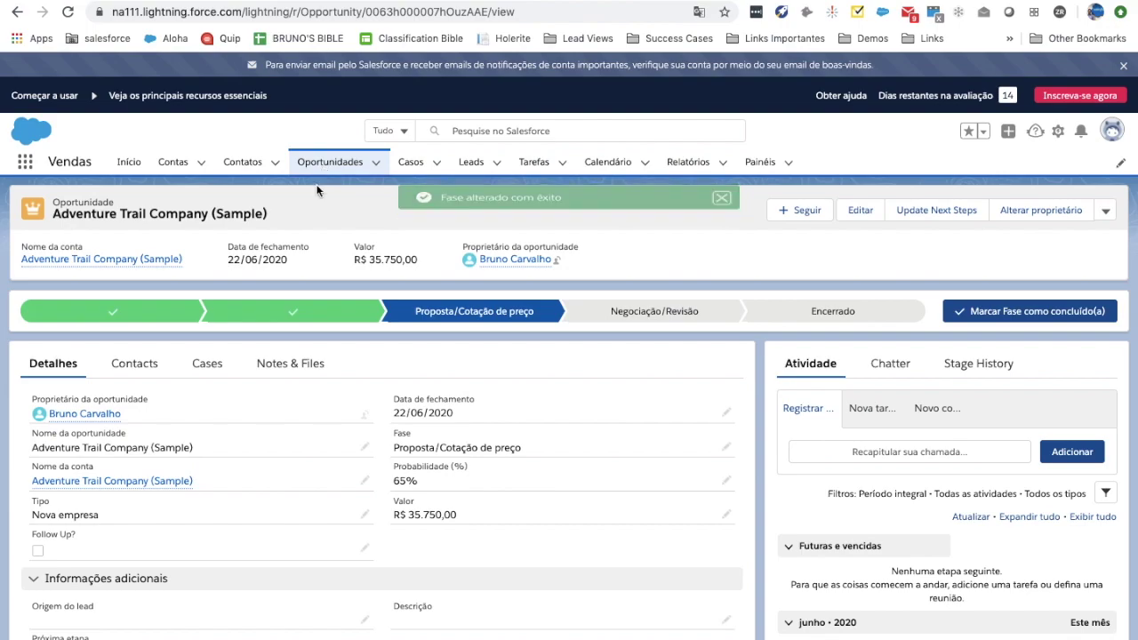
# Display the "Todas as Oportunidades" list view of opportunities as a Kanban board
pyautogui.moveTo(96, 262)
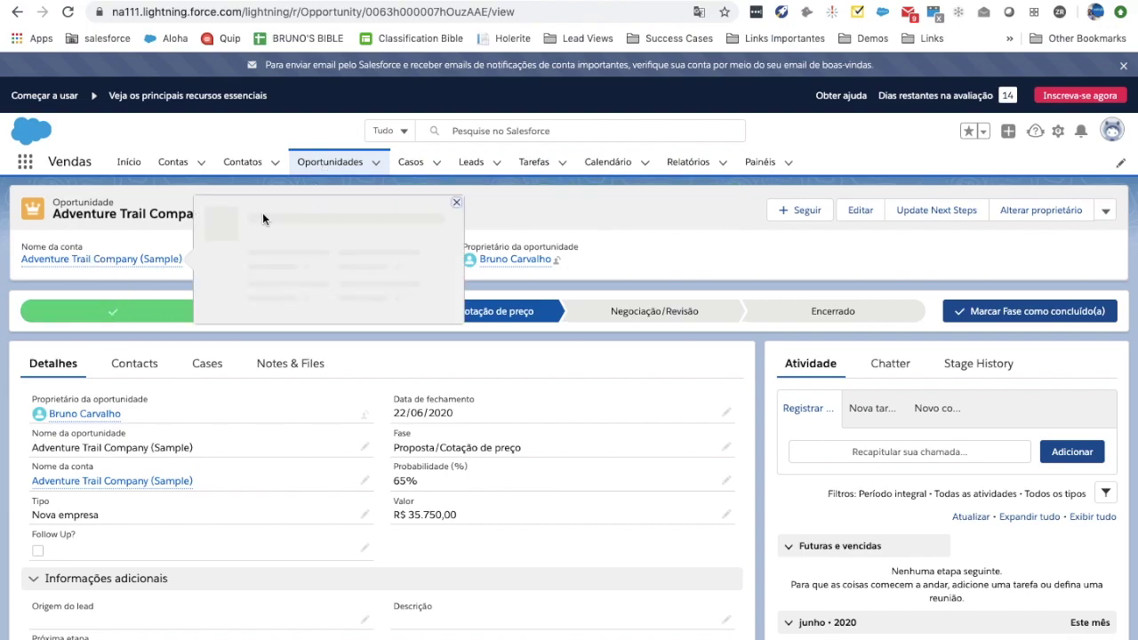
pyautogui.click(329, 171)
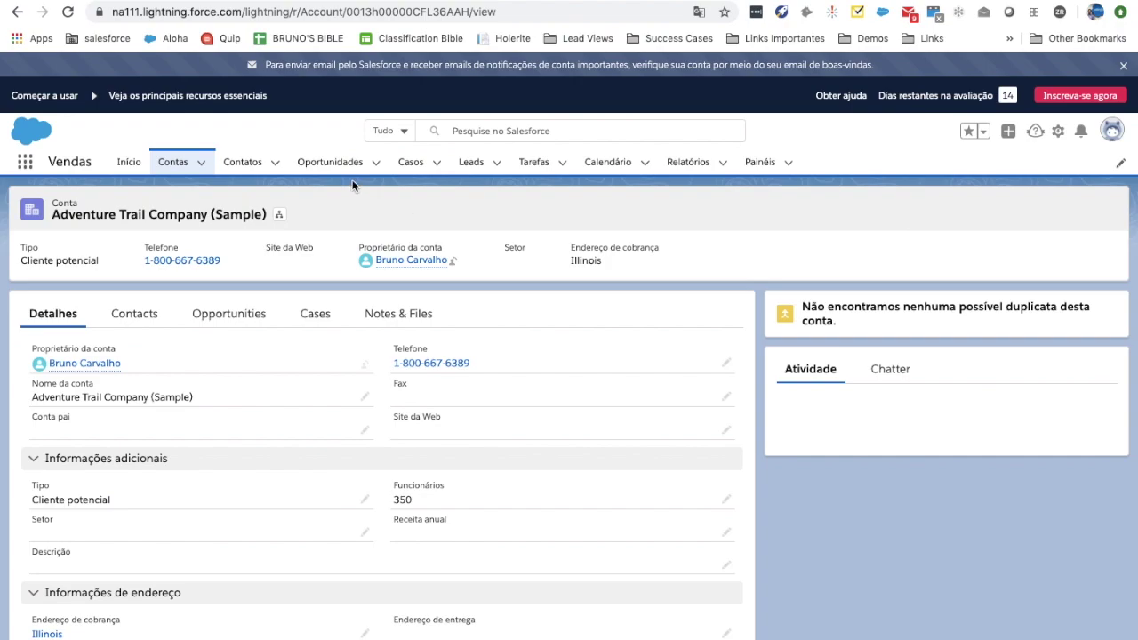
pyautogui.click(330, 165)
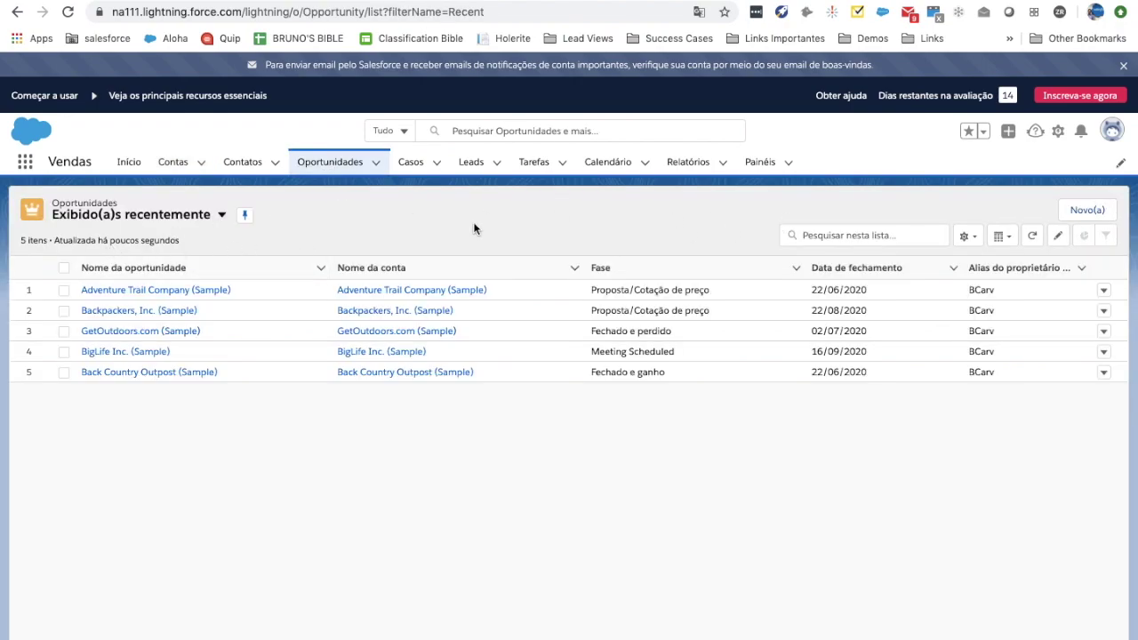
pyautogui.click(203, 219)
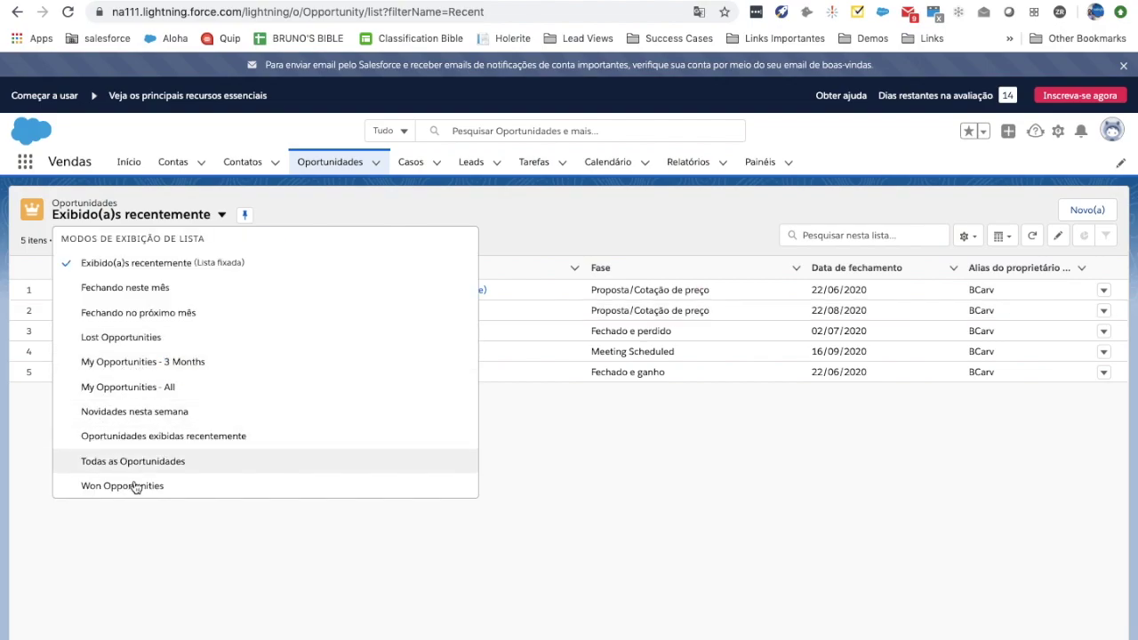
pyautogui.click(187, 458)
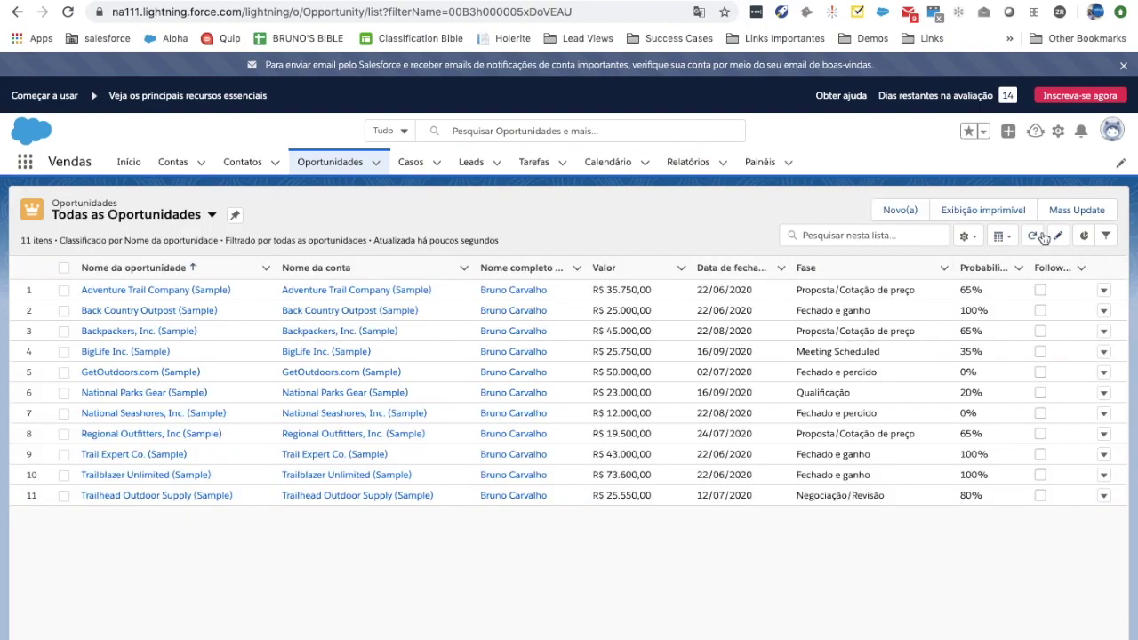
pyautogui.click(1001, 236)
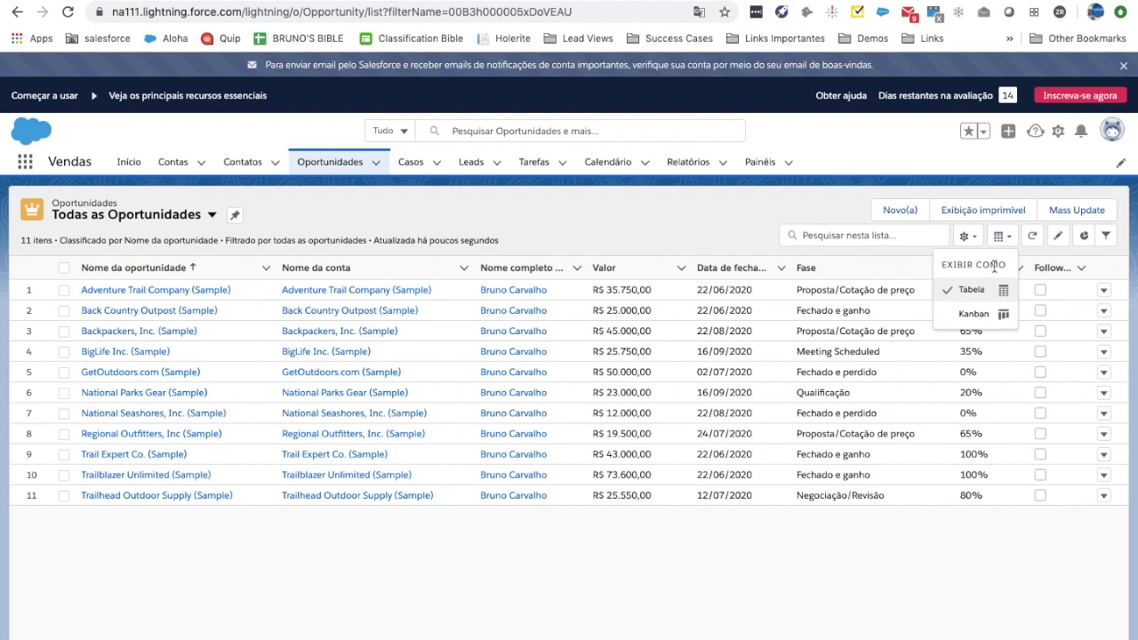
pyautogui.click(971, 314)
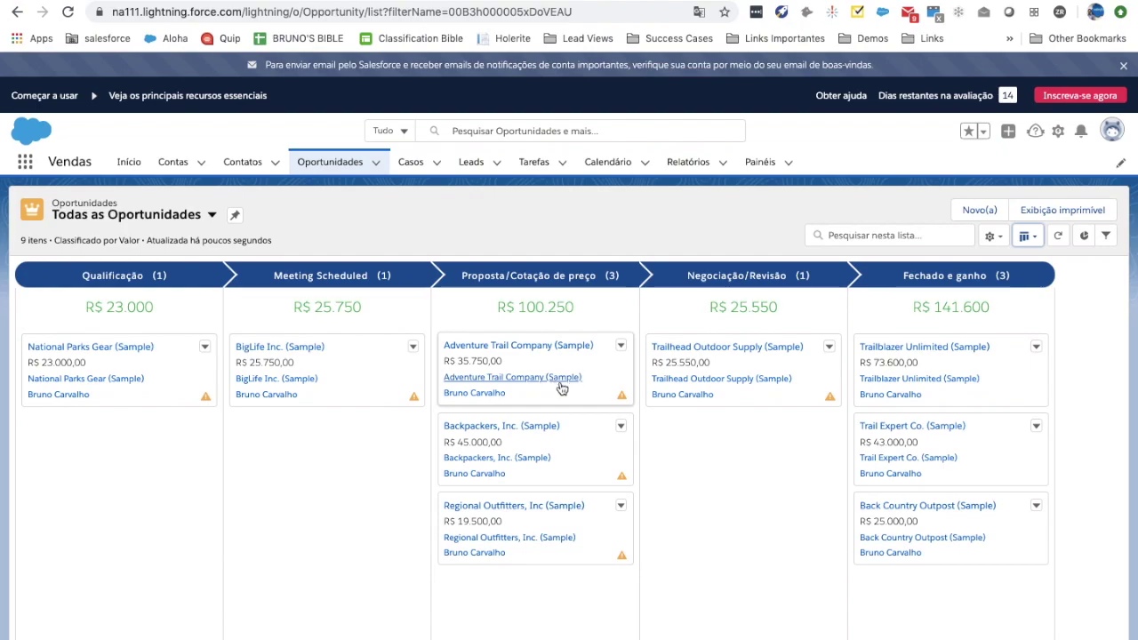
# Move the Adventure Trail Company (Sample) opportunity from Proposta/Cotação de preço to Fechado e ganho on the Kanban board
pyautogui.moveTo(525, 364); pyautogui.dragTo(876, 583)
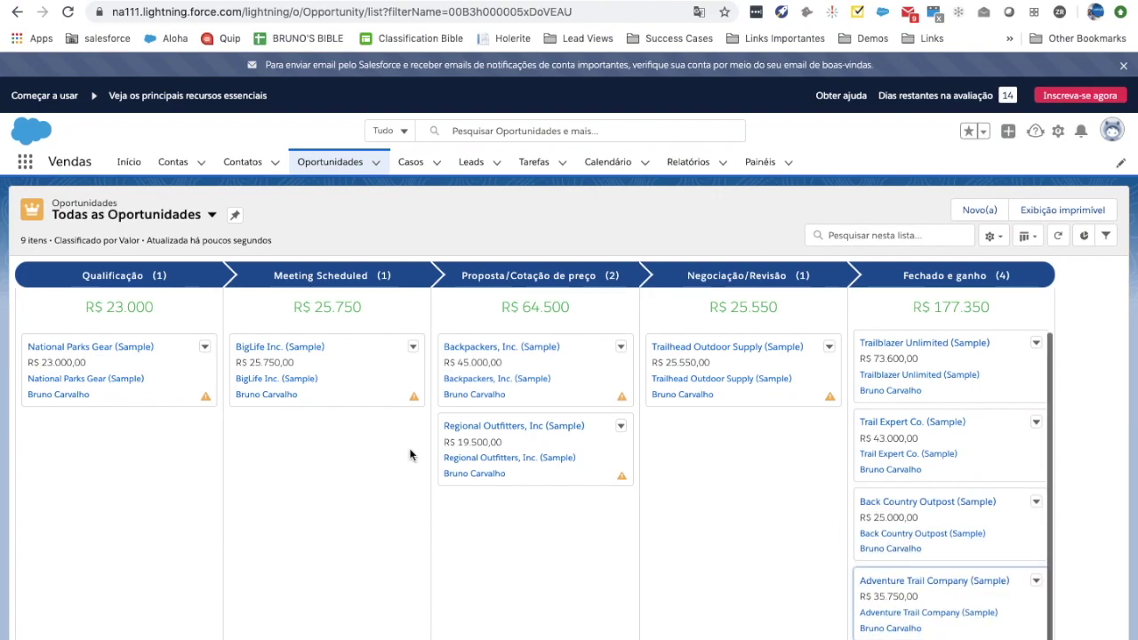
# Open the Adventure Trail Company (Sample) account and review its details, contacts, opportunities and cases
pyautogui.click(175, 165)
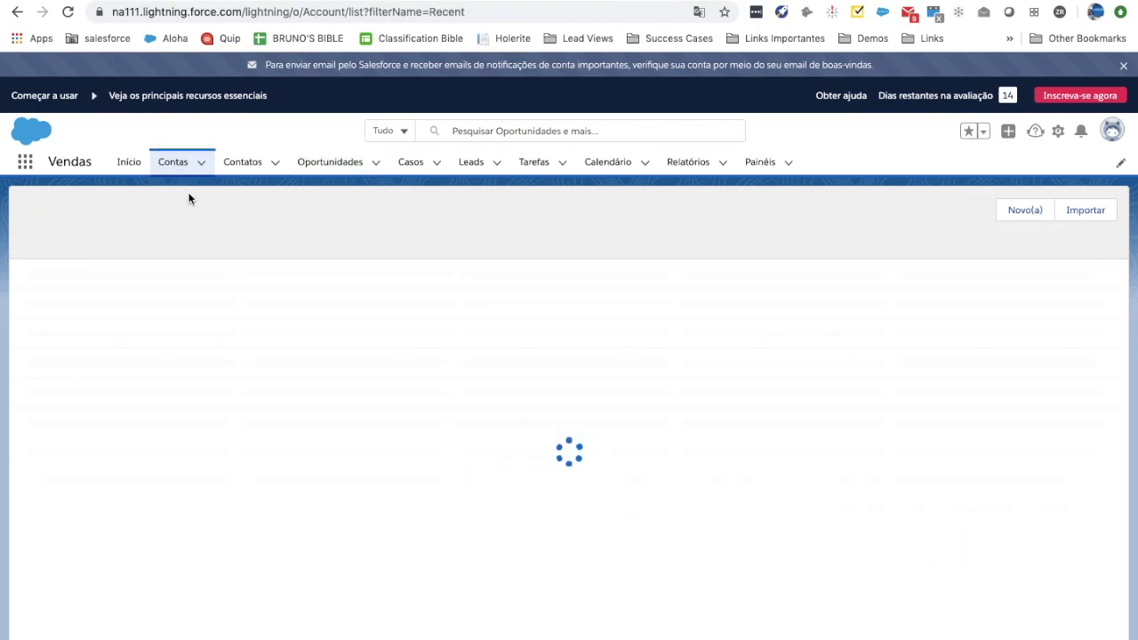
pyautogui.click(137, 291)
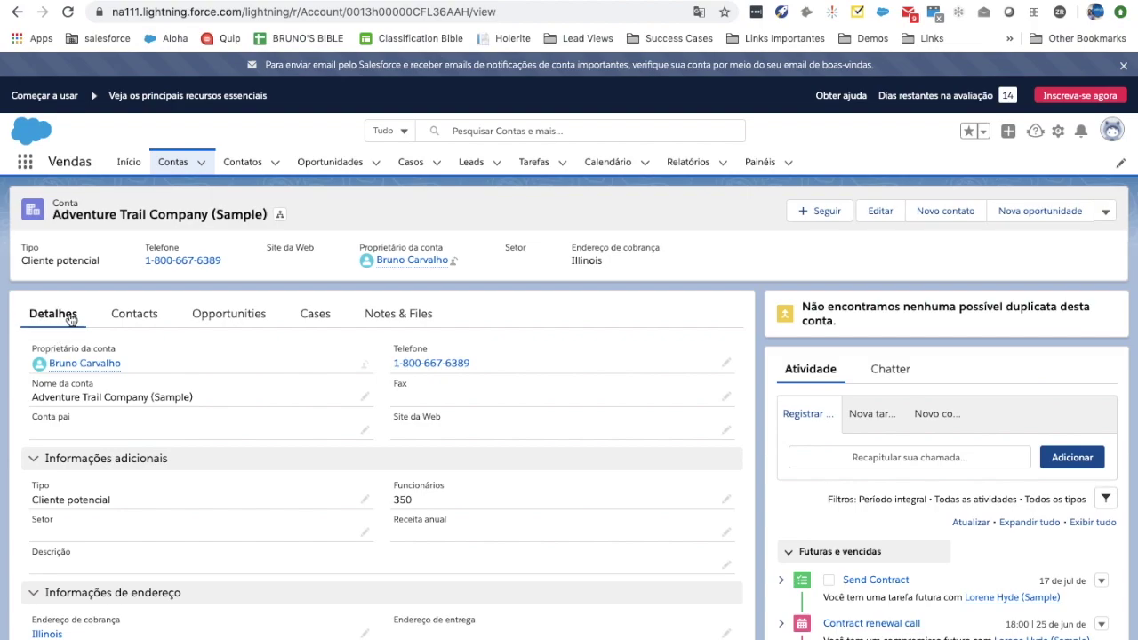
pyautogui.click(123, 316)
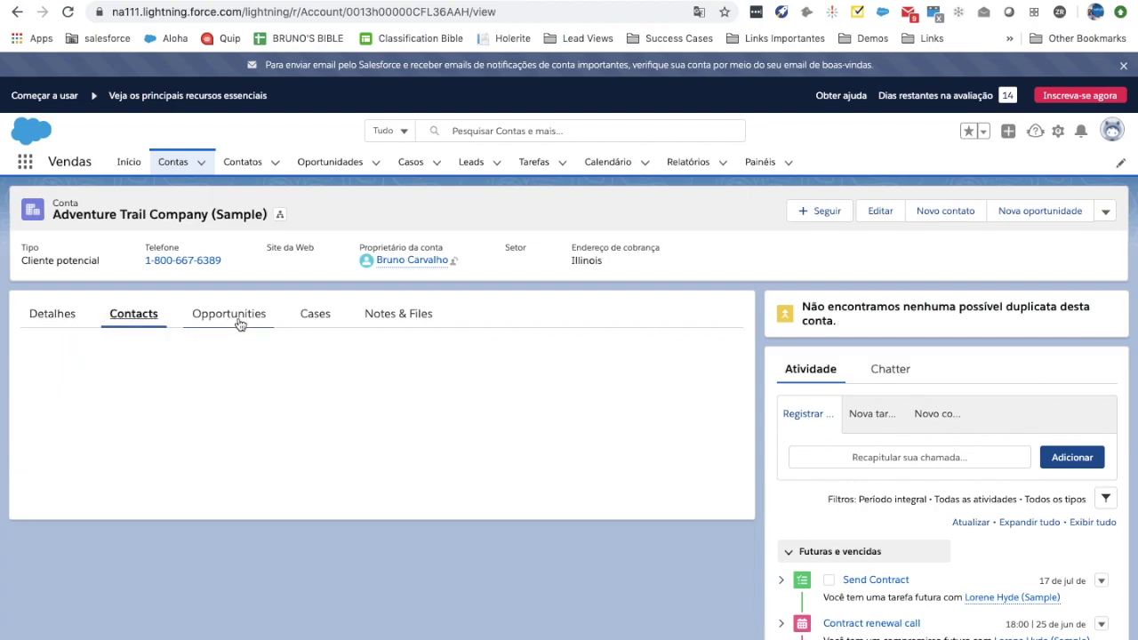
pyautogui.click(241, 318)
pyautogui.click(318, 330)
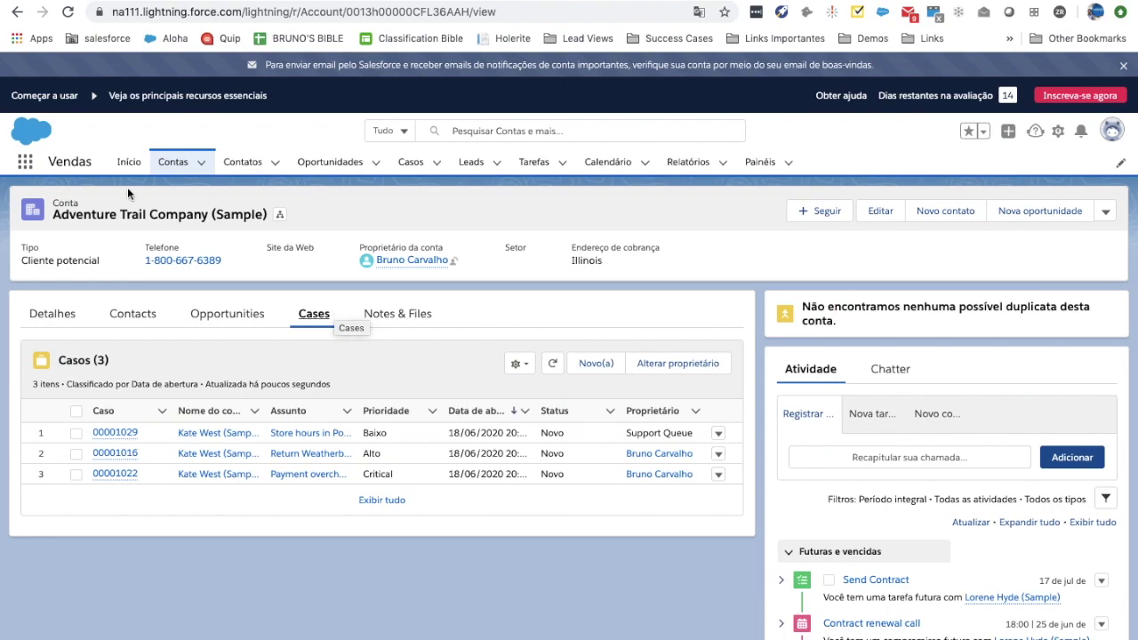
# Switch to the Console de serviço app and dismiss its "Tornar tarefas mais eficientes" guidance
pyautogui.click(34, 162)
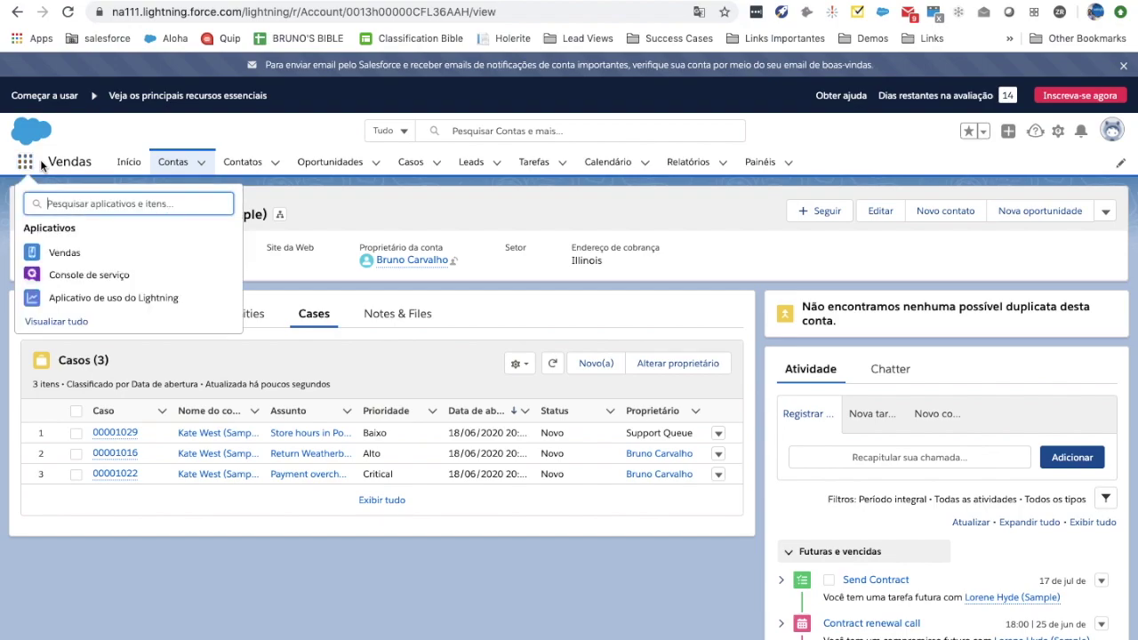
pyautogui.click(116, 284)
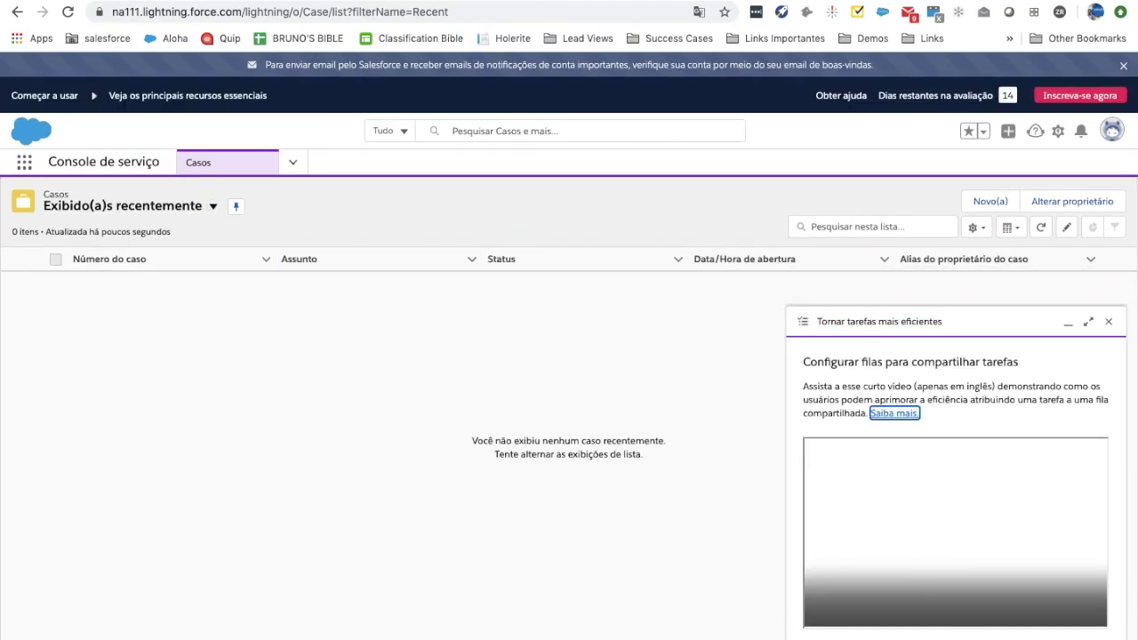
pyautogui.click(1108, 324)
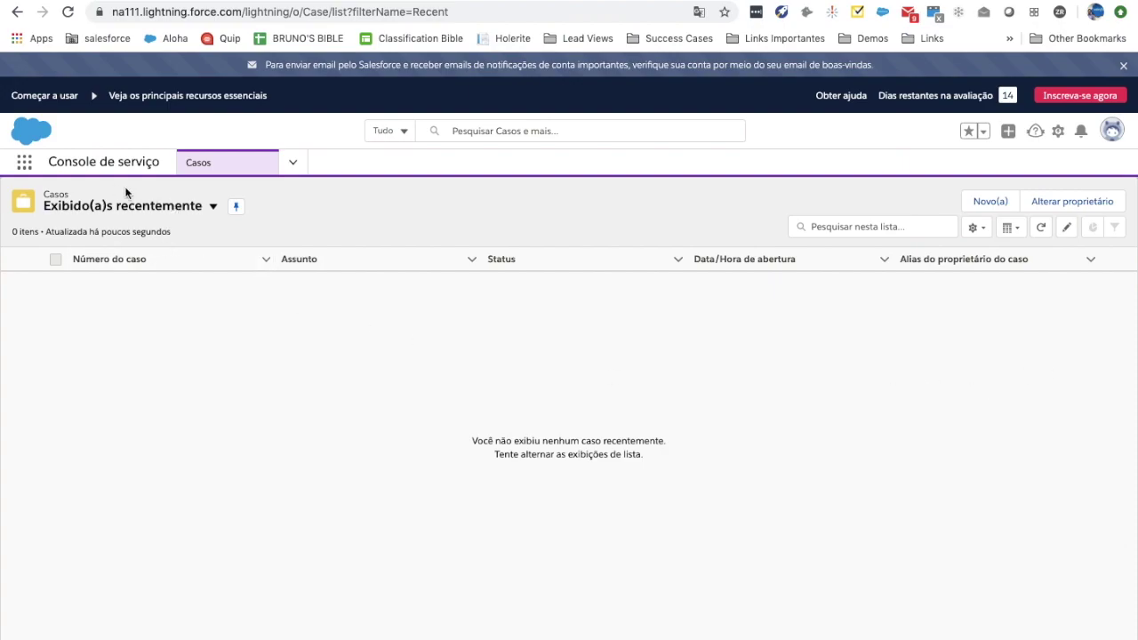
# Return to the Vendas app and reopen the Adventure Trail Company (Sample) account record
pyautogui.click(24, 161)
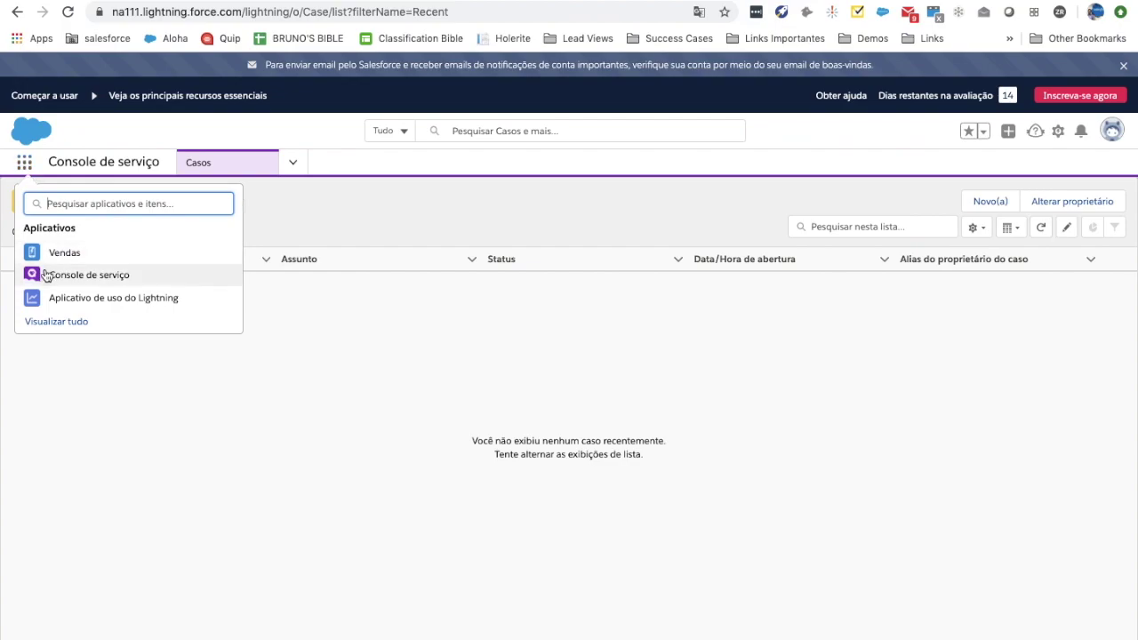
pyautogui.click(49, 259)
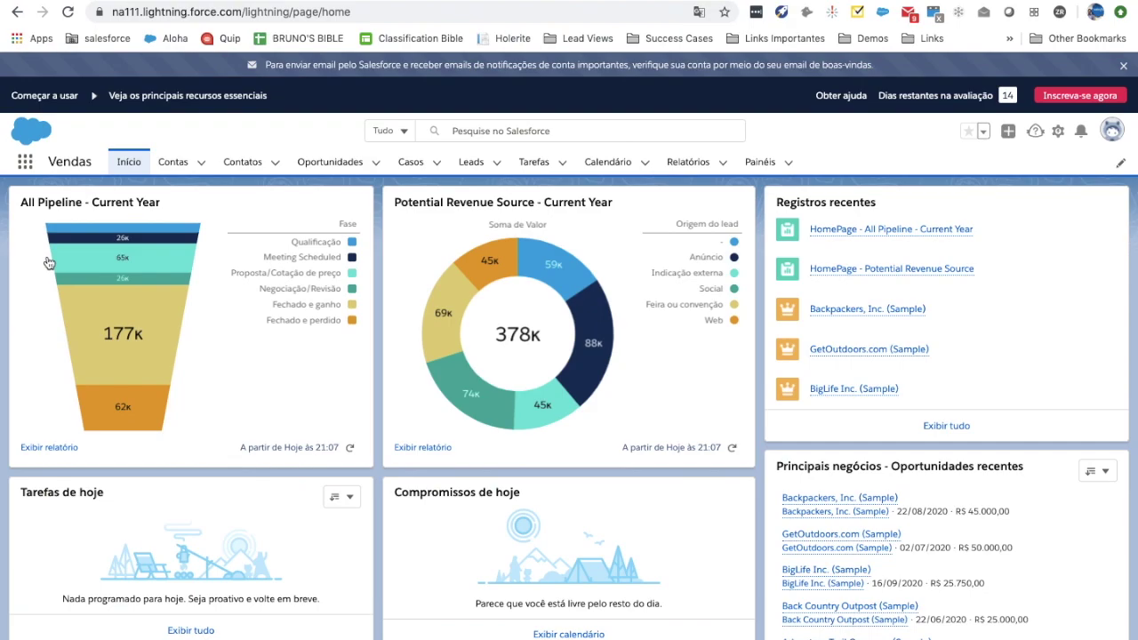
pyautogui.click(178, 167)
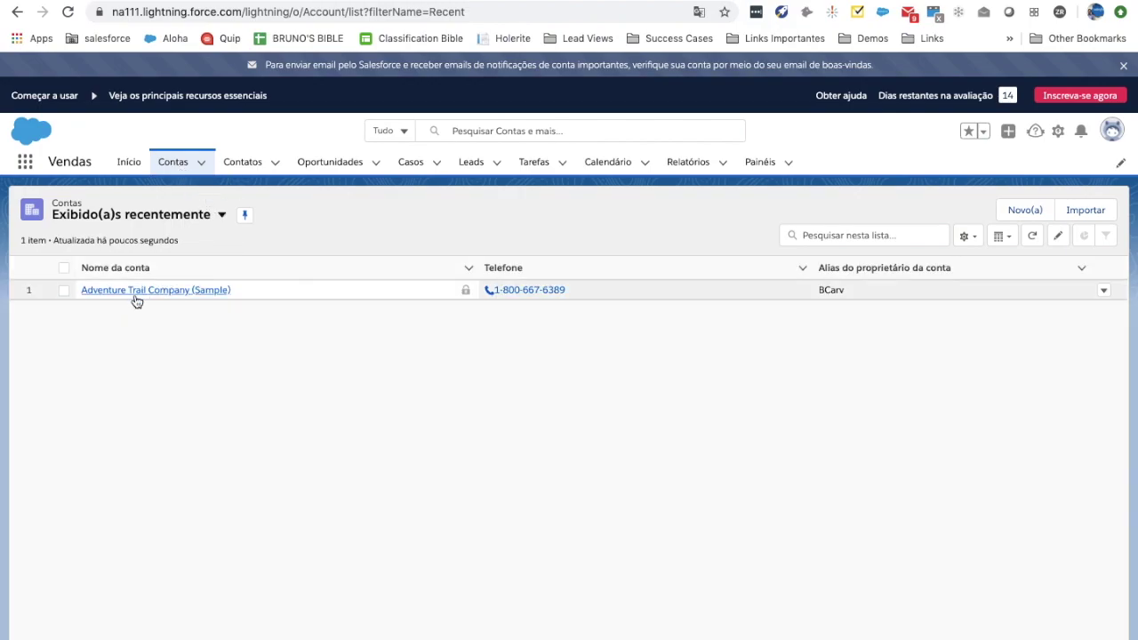
pyautogui.click(135, 293)
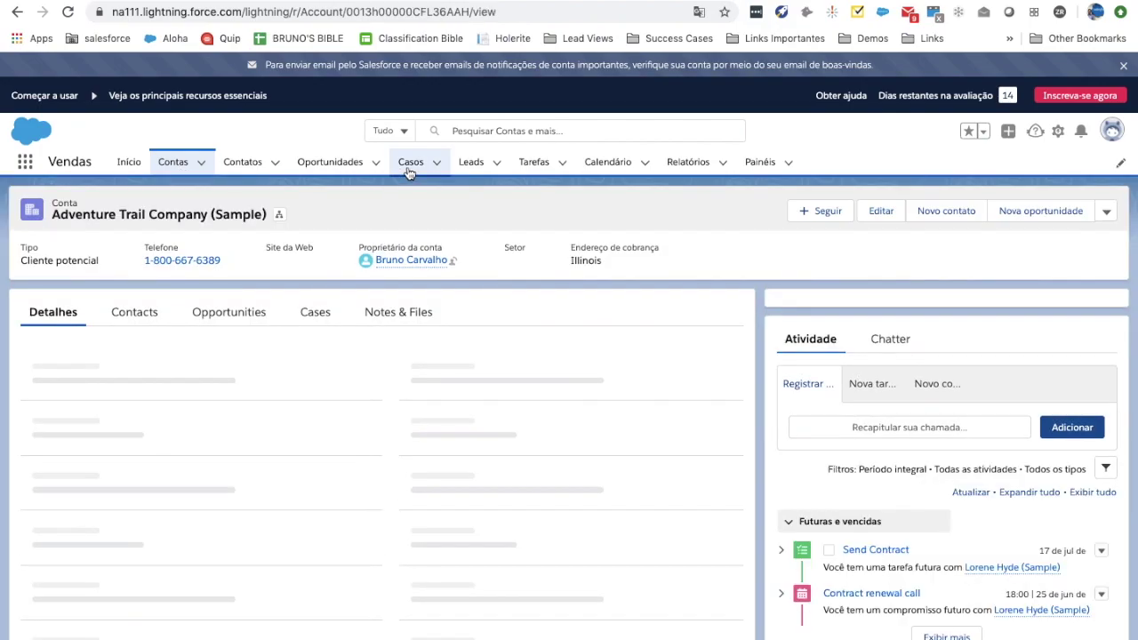
# Display the "Todos os casos abertos" list view of cases
pyautogui.click(408, 164)
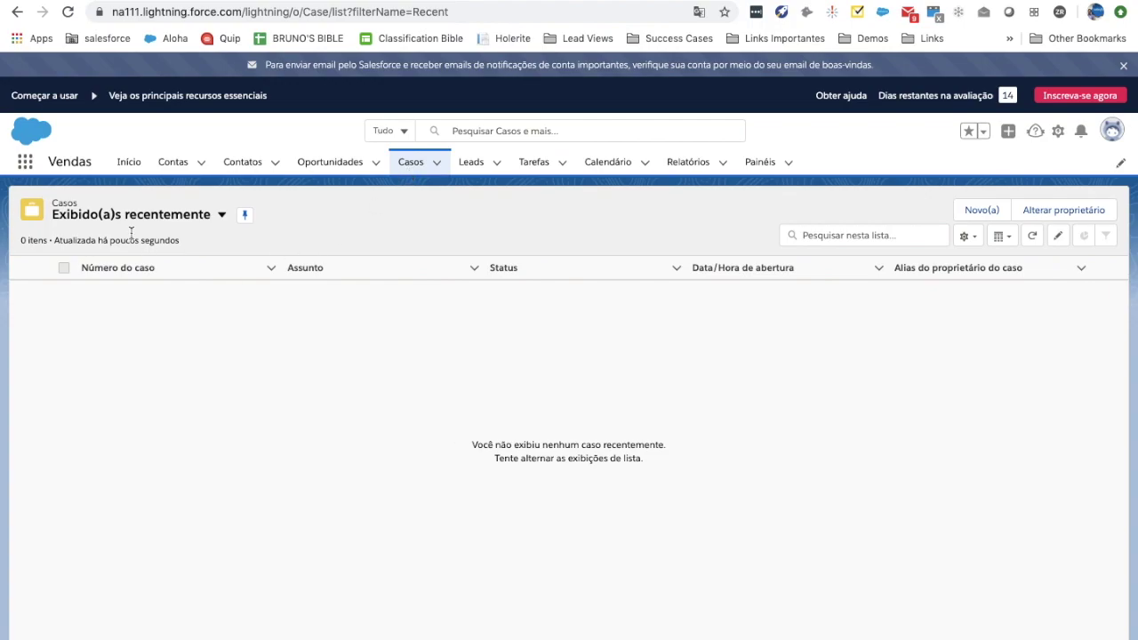
pyautogui.click(168, 217)
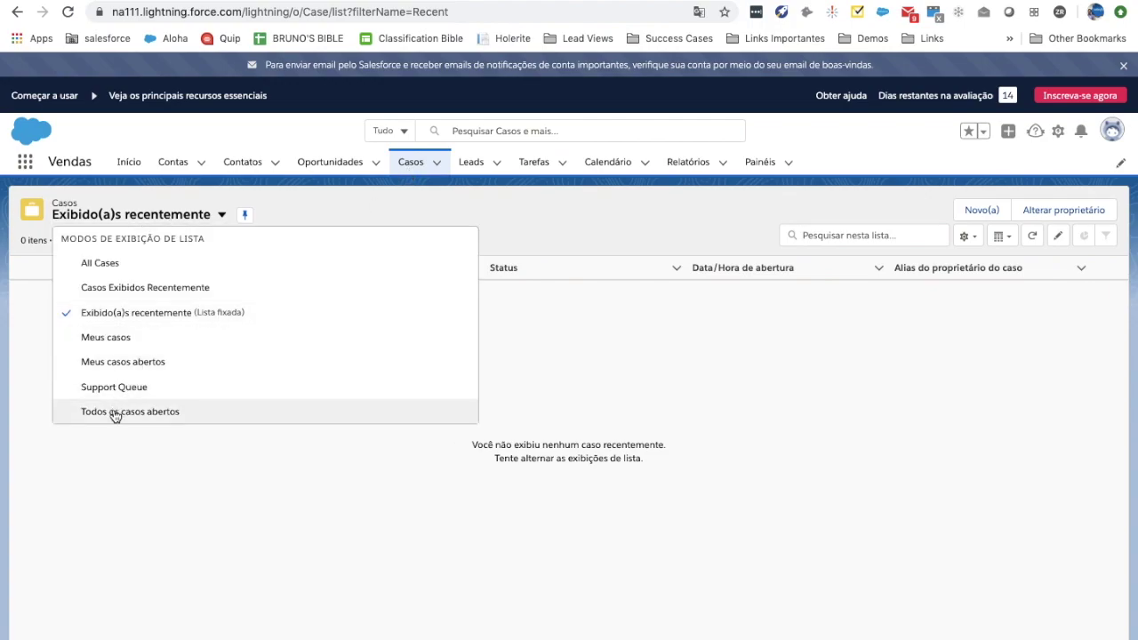
pyautogui.click(114, 415)
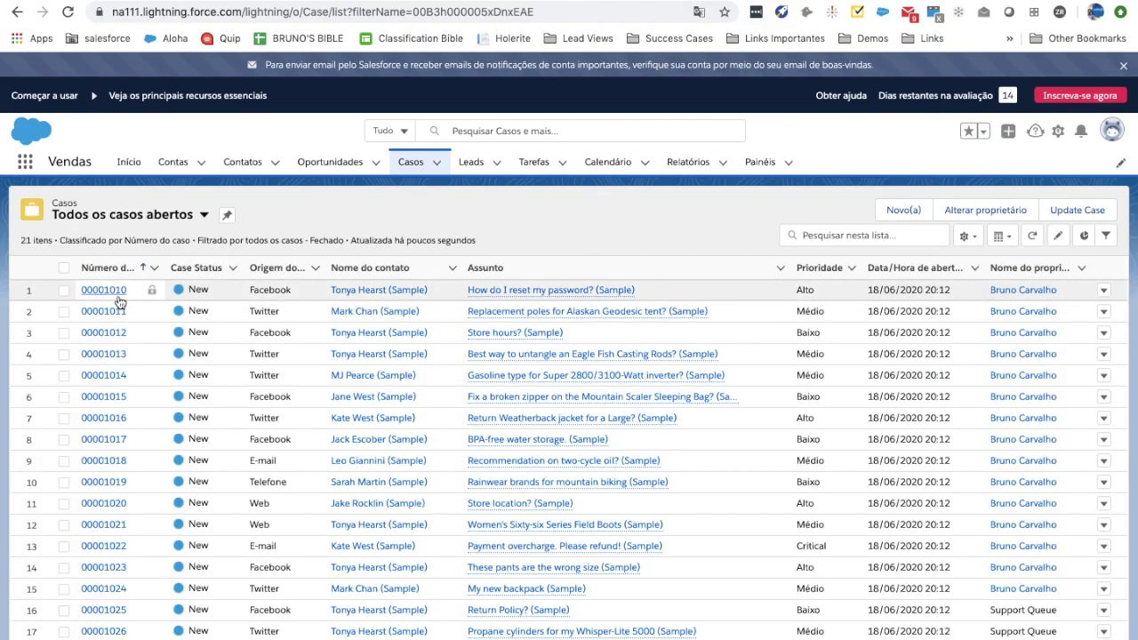
# Open the case "How do I reset my password? (Sample)" and review its status path and feed
pyautogui.click(116, 294)
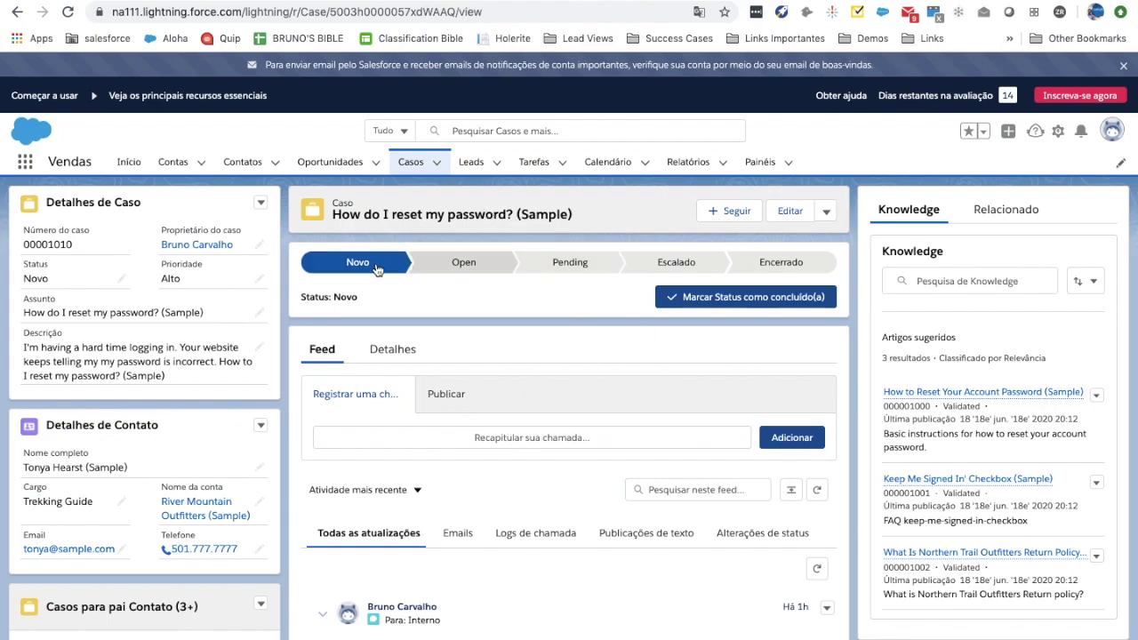
pyautogui.scroll(-1, 533, 545)
pyautogui.click(449, 488)
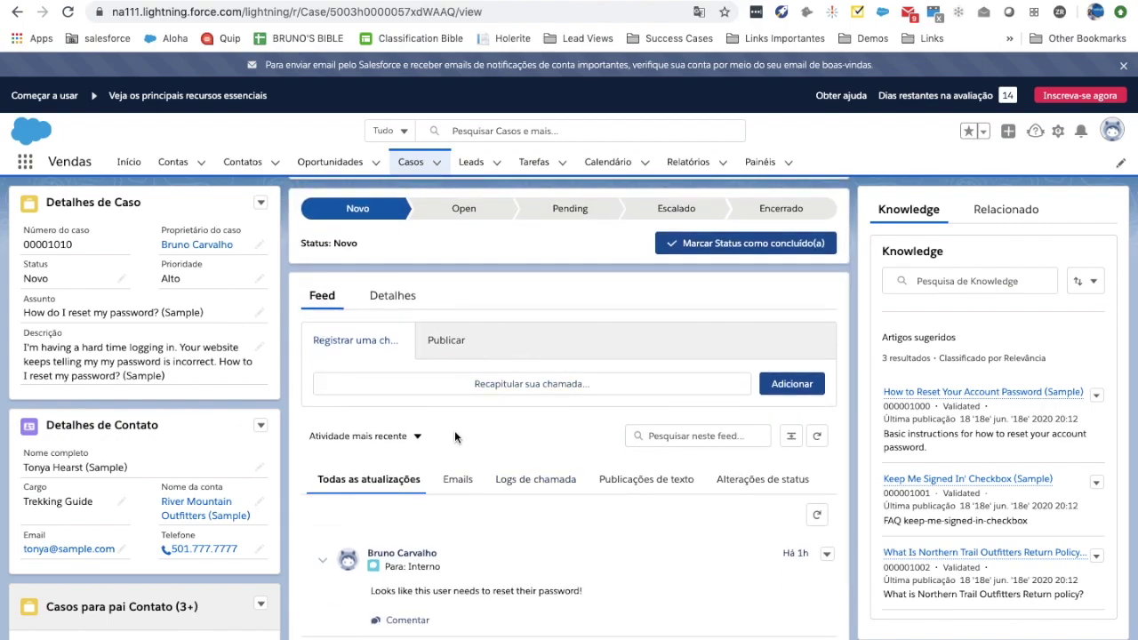
pyautogui.scroll(1, 476, 464)
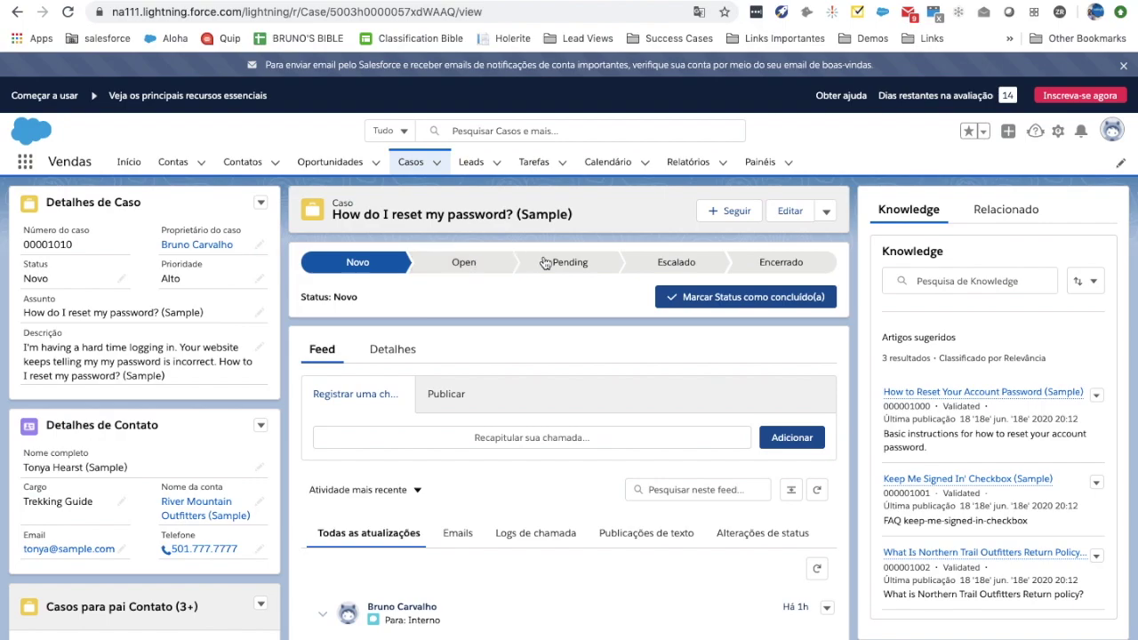
# Close the password reset case by setting its status to Fechado and saving the change
pyautogui.click(780, 262)
pyautogui.click(752, 302)
pyautogui.click(508, 368)
pyautogui.click(495, 384)
pyautogui.click(760, 431)
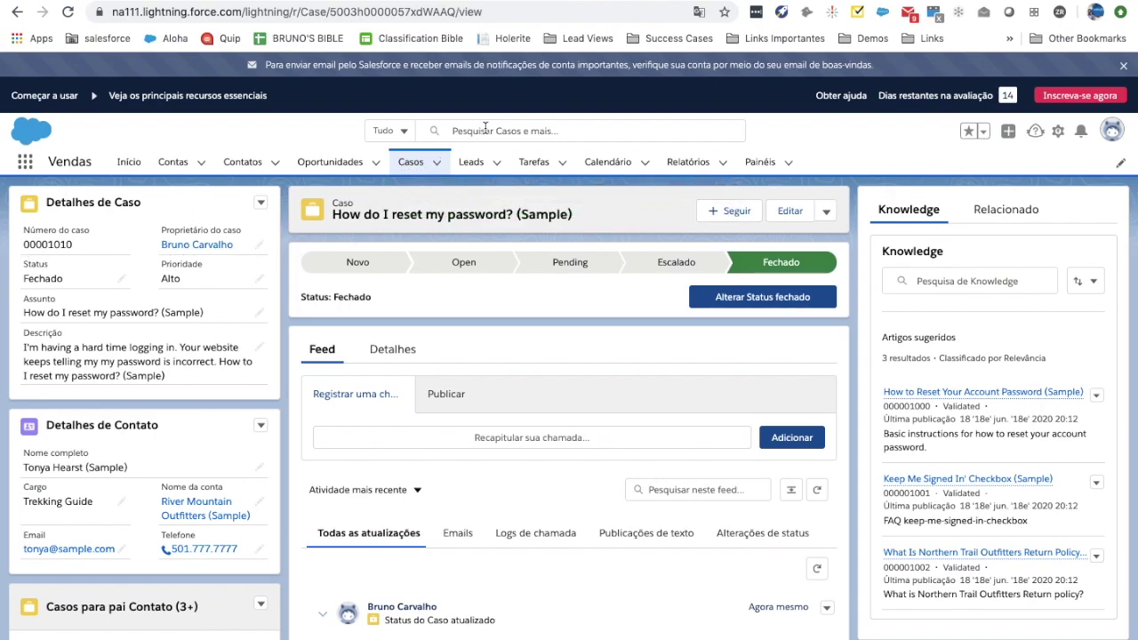
# Copy the closed case's number and look it up in the global search
pyautogui.moveTo(73, 246); pyautogui.dragTo(22, 247)
pyautogui.hotkey('ctrl', 'c')
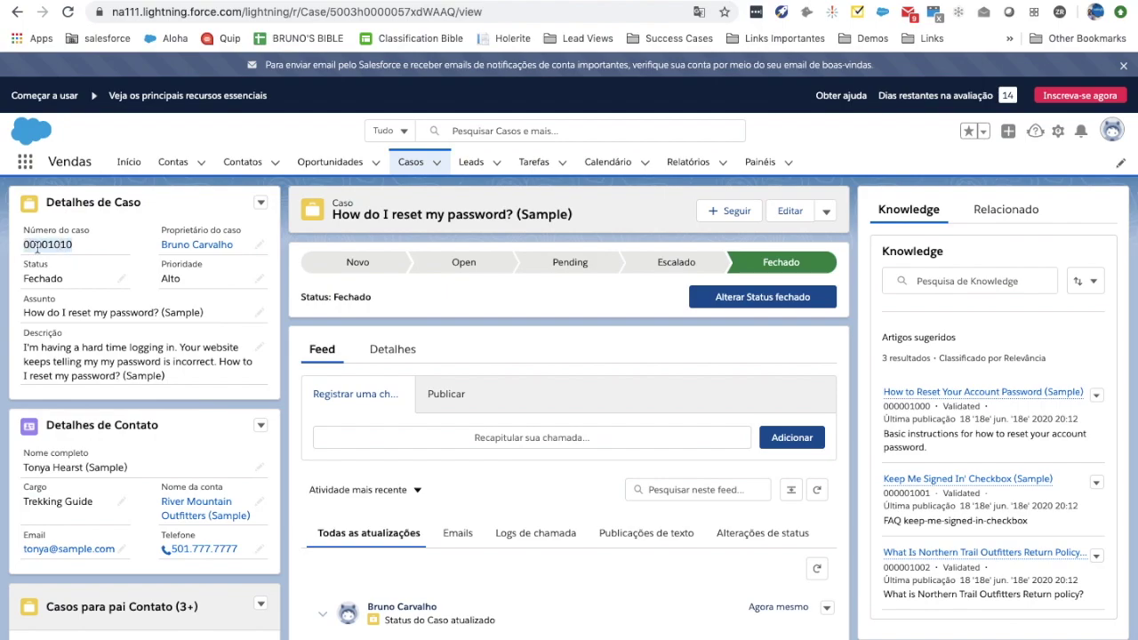
pyautogui.click(504, 129)
pyautogui.hotkey('ctrl', 'v')
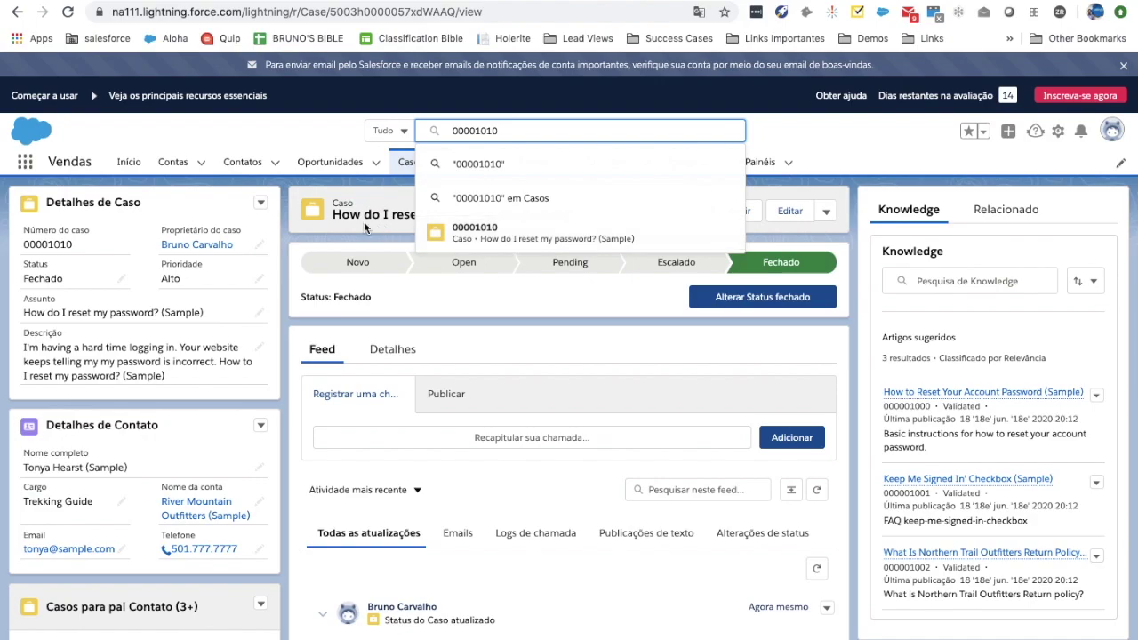
# Reopen the Adventure Trail Company (Sample) account and review its cases, then its notes and files
pyautogui.click(176, 165)
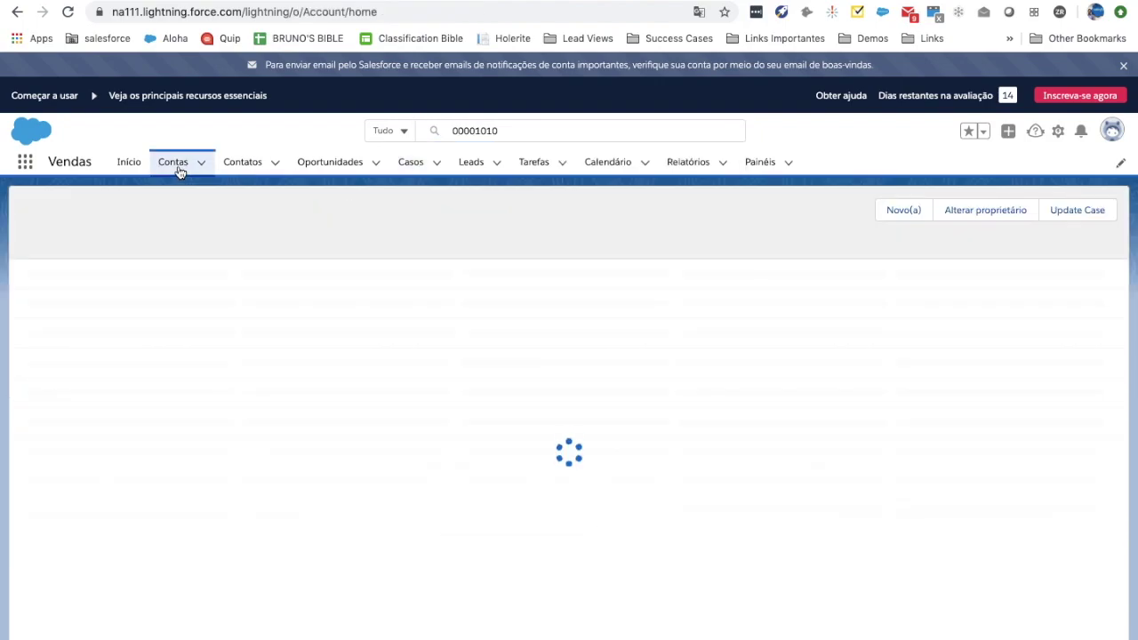
pyautogui.click(135, 291)
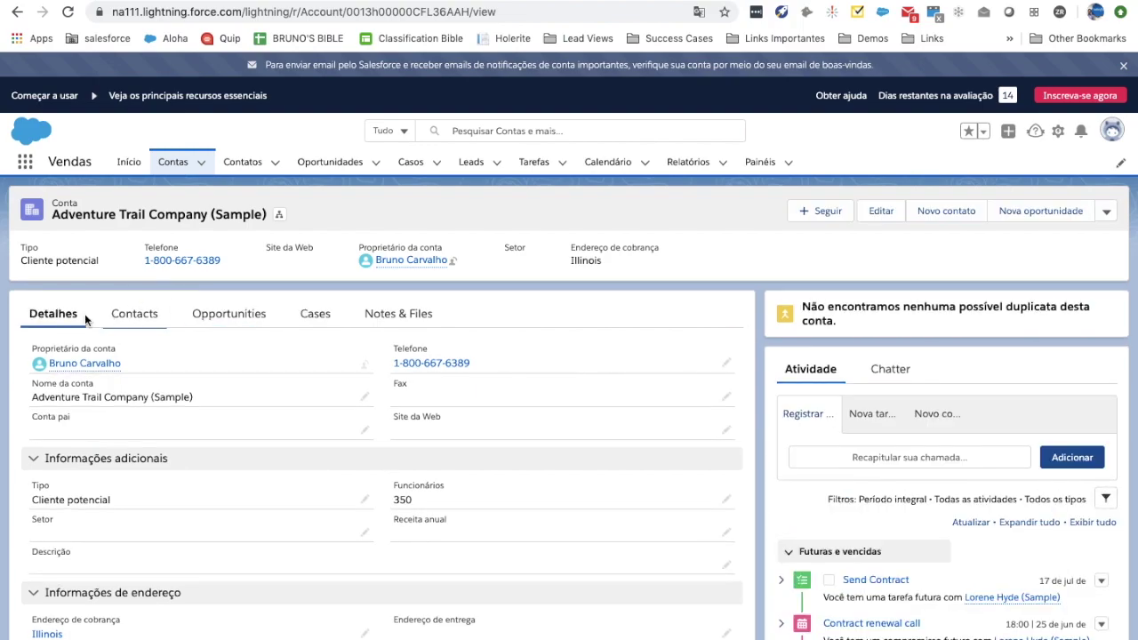
pyautogui.click(315, 311)
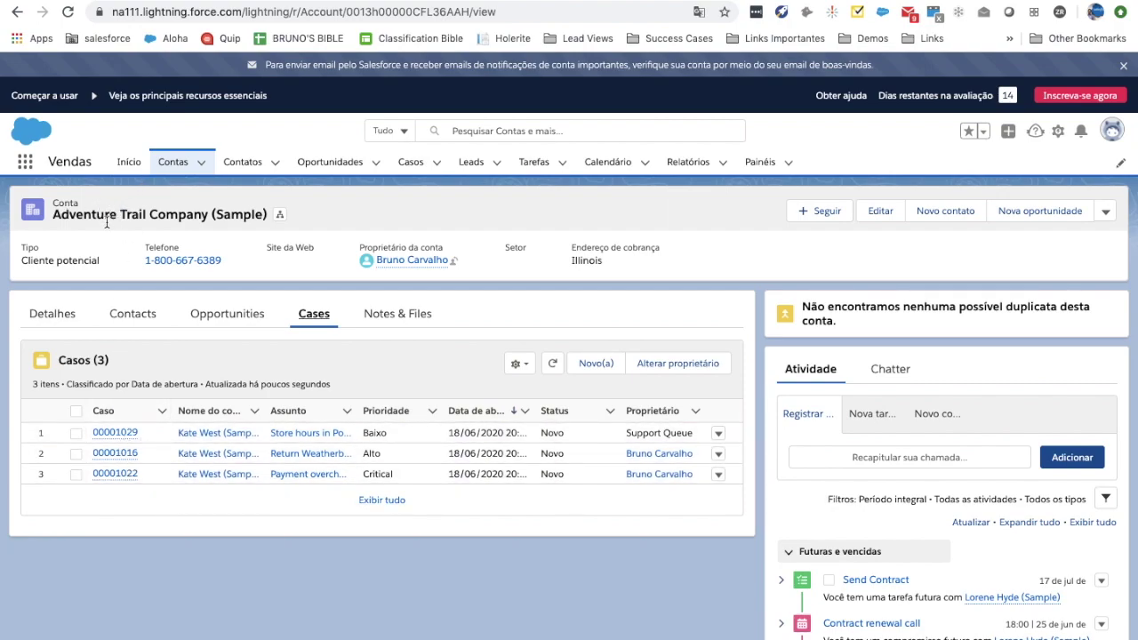
pyautogui.click(393, 327)
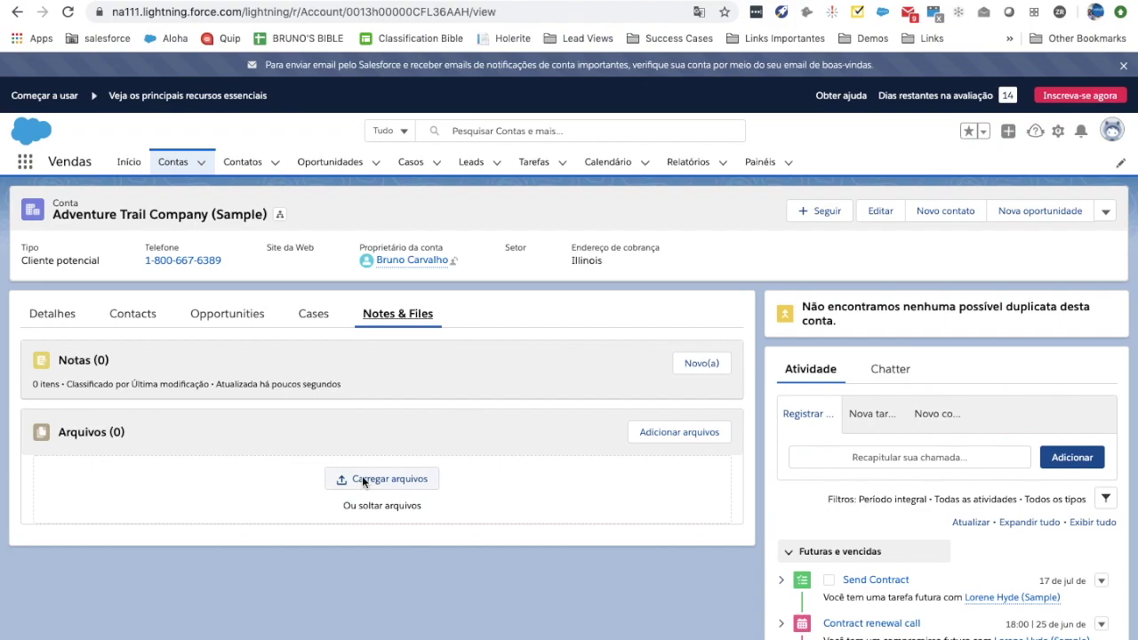
pyautogui.scroll(-3, 361, 472)
pyautogui.scroll(-2, 510, 490)
pyautogui.scroll(5, 509, 490)
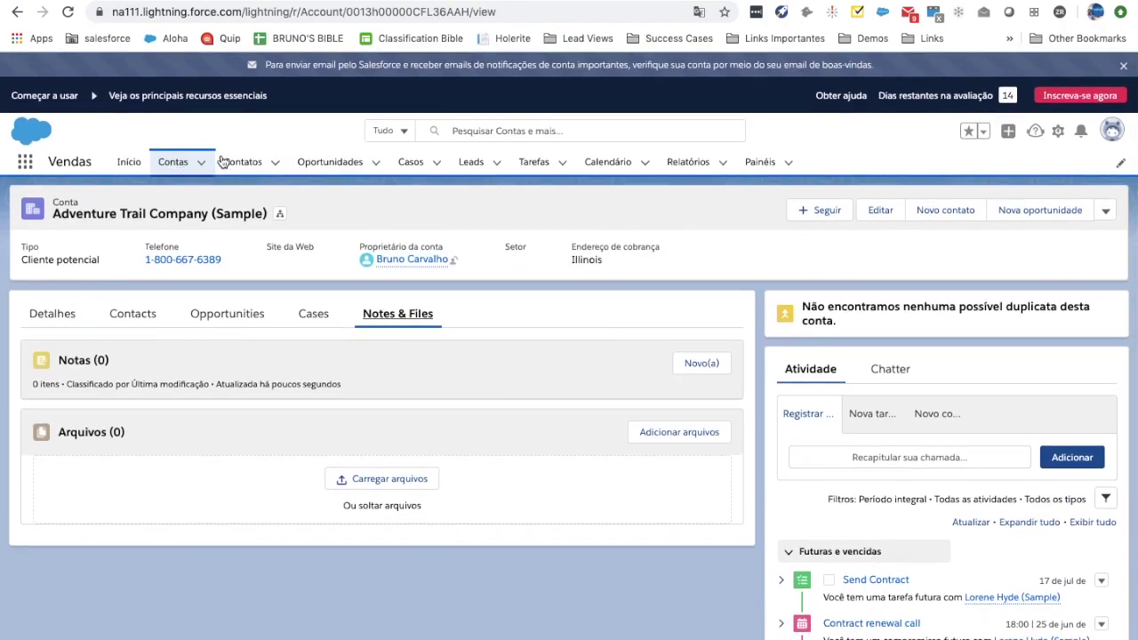
# Display the "Todos os Leads Abertos" list view of leads
pyautogui.click(468, 166)
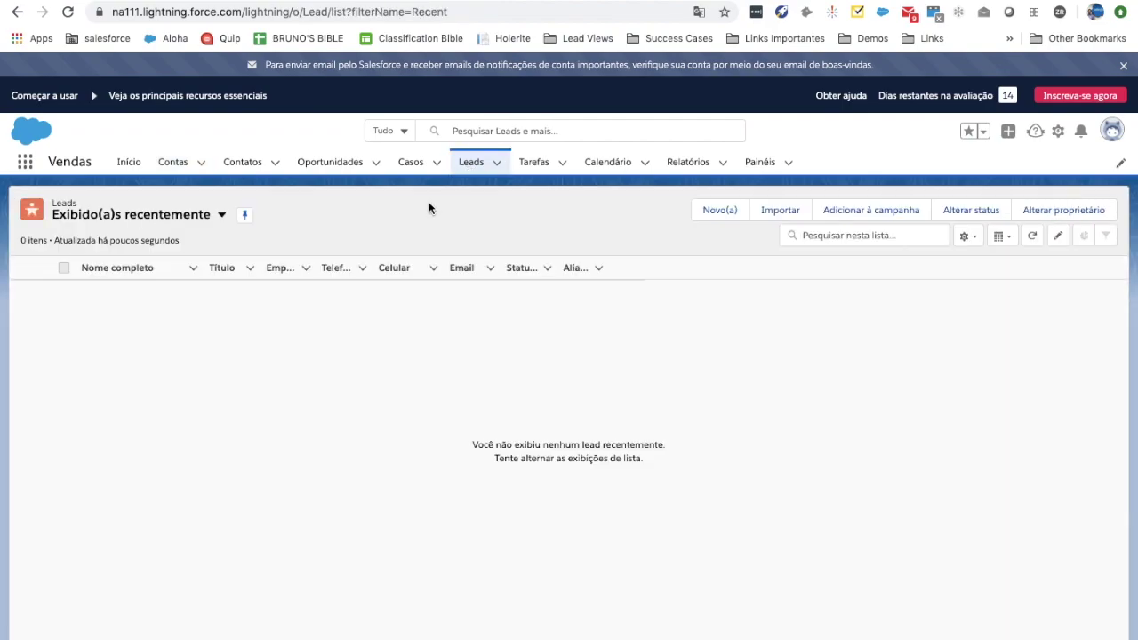
pyautogui.click(198, 219)
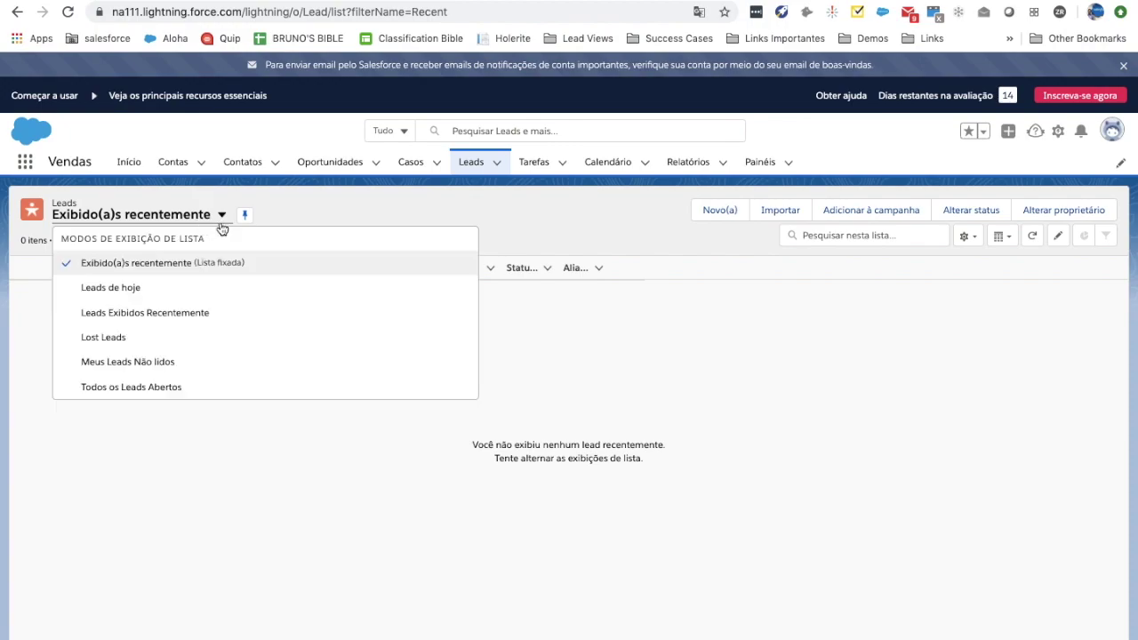
pyautogui.click(165, 386)
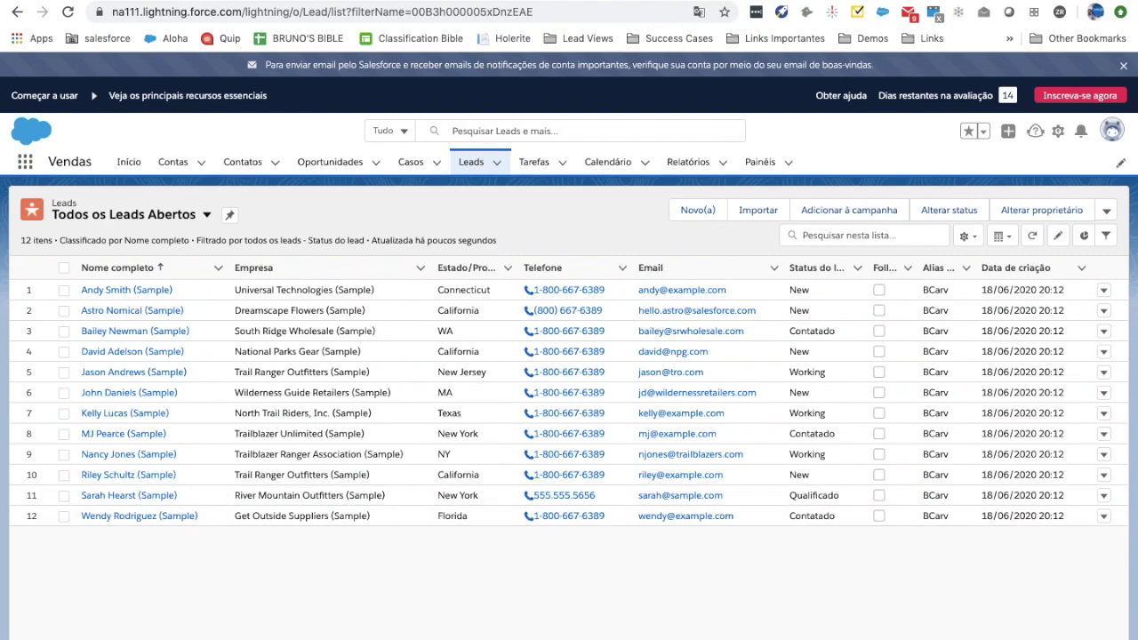
# Open the lead from Universal Technologies (Sample) and examine its title, company, status path, details and activity section
pyautogui.click(131, 296)
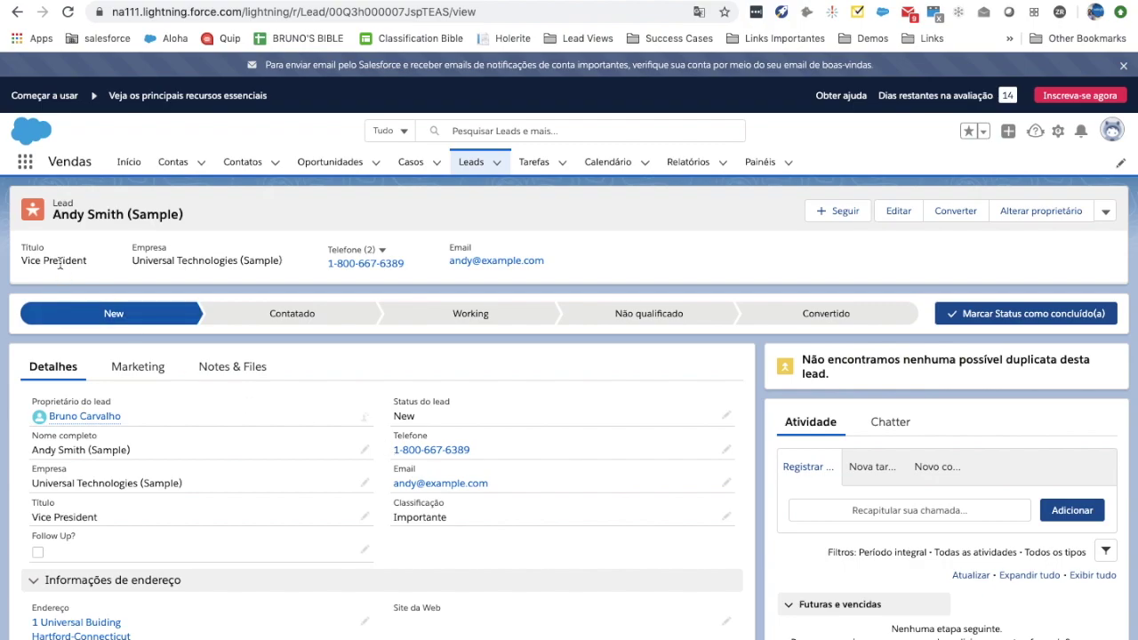
pyautogui.moveTo(66, 261); pyautogui.dragTo(28, 261)
pyautogui.moveTo(135, 259); pyautogui.dragTo(278, 264)
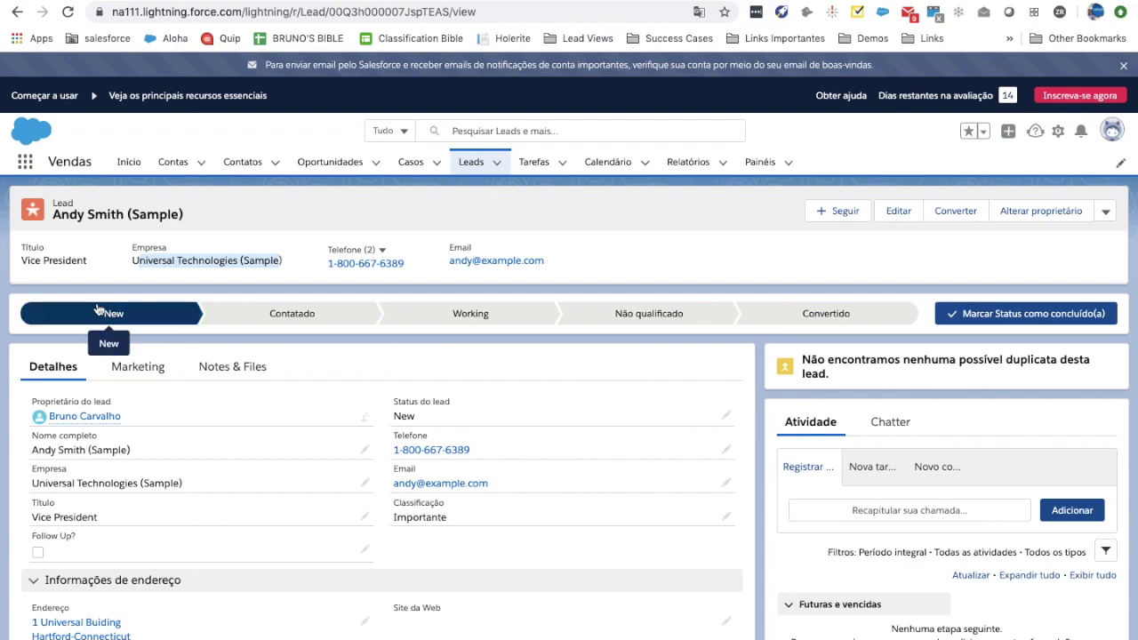
pyautogui.click(132, 322)
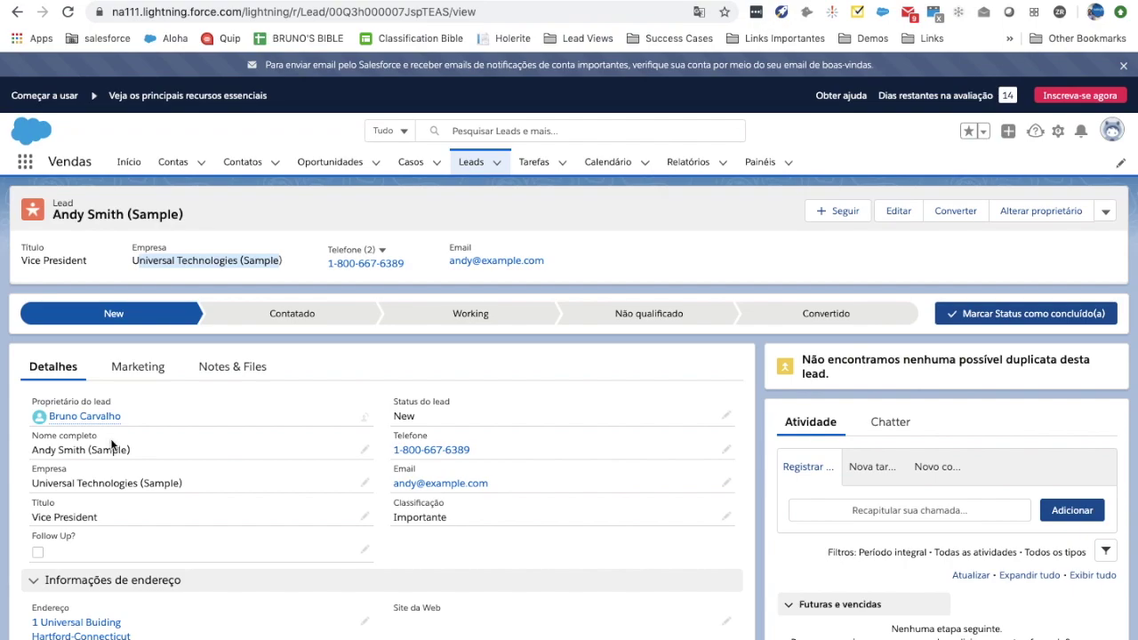
pyautogui.scroll(-5, 807, 554)
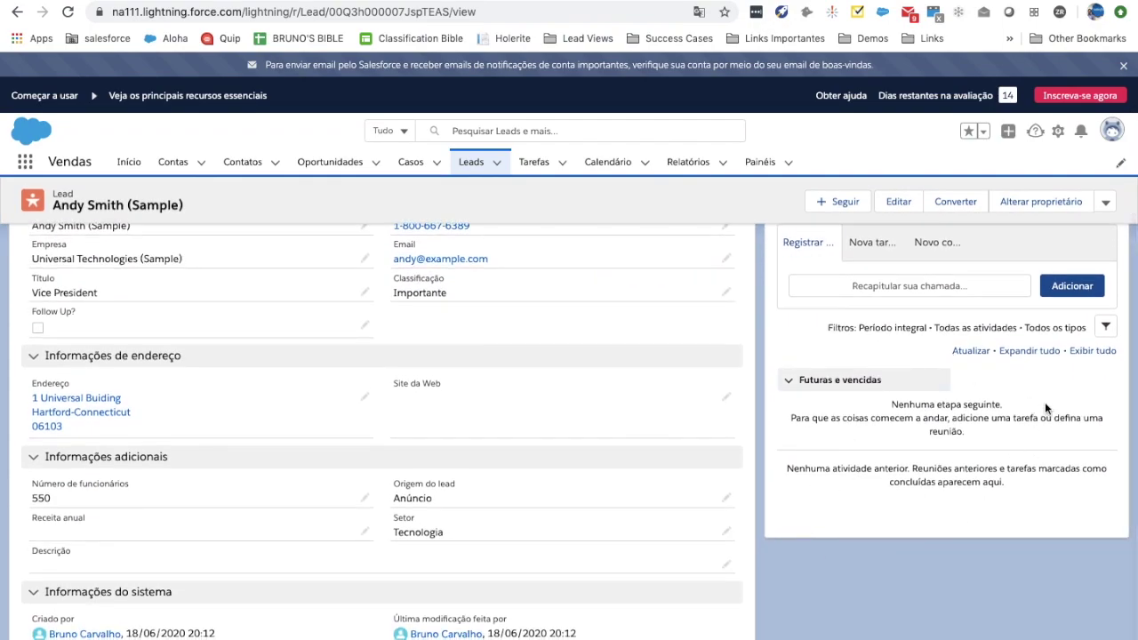
pyautogui.scroll(5, 904, 327)
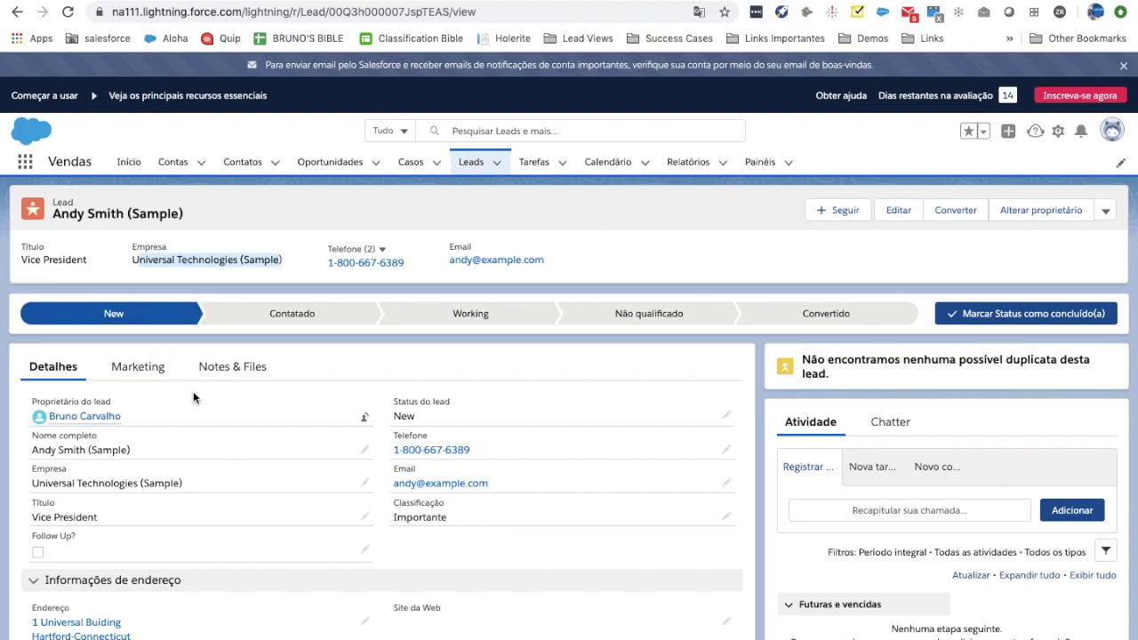
# Copy the lead's company name, look up "Universal Technologies" in the global search, and reopen the lead from the results
pyautogui.moveTo(291, 266); pyautogui.dragTo(135, 263)
pyautogui.hotkey('ctrl', 'c')
pyautogui.click(498, 131)
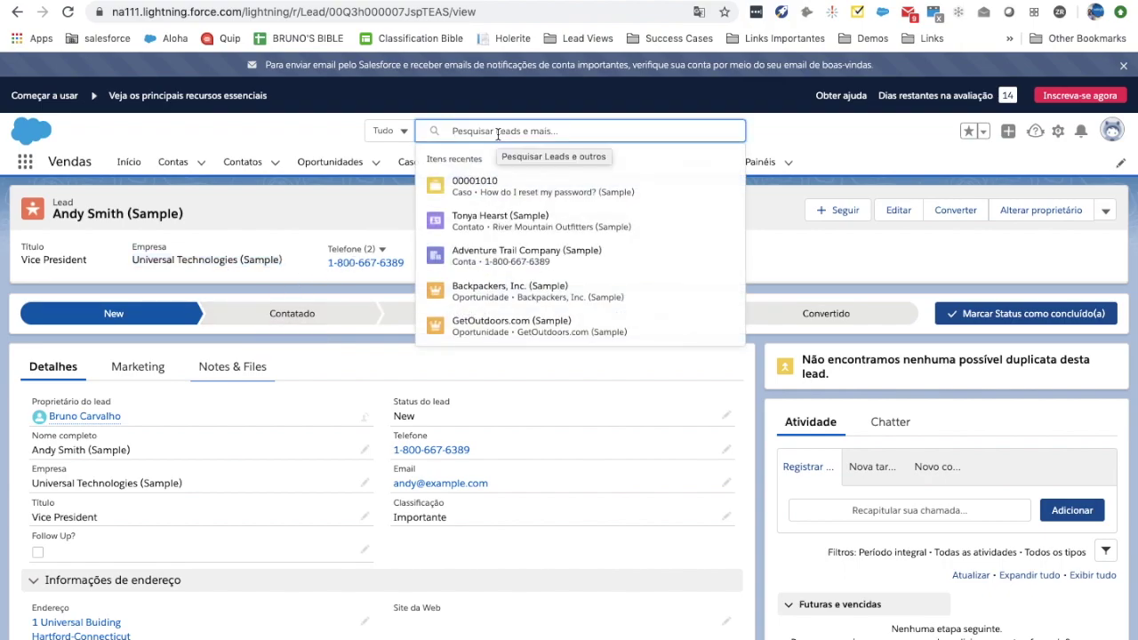
pyautogui.hotkey('ctrl', 'v')
pyautogui.press('BackSpace')
pyautogui.press('BackSpace')
pyautogui.press('BackSpace')
pyautogui.press('BackSpace')
pyautogui.press('BackSpace')
pyautogui.press('BackSpace')
pyautogui.press('BackSpace')
pyautogui.press('BackSpace')
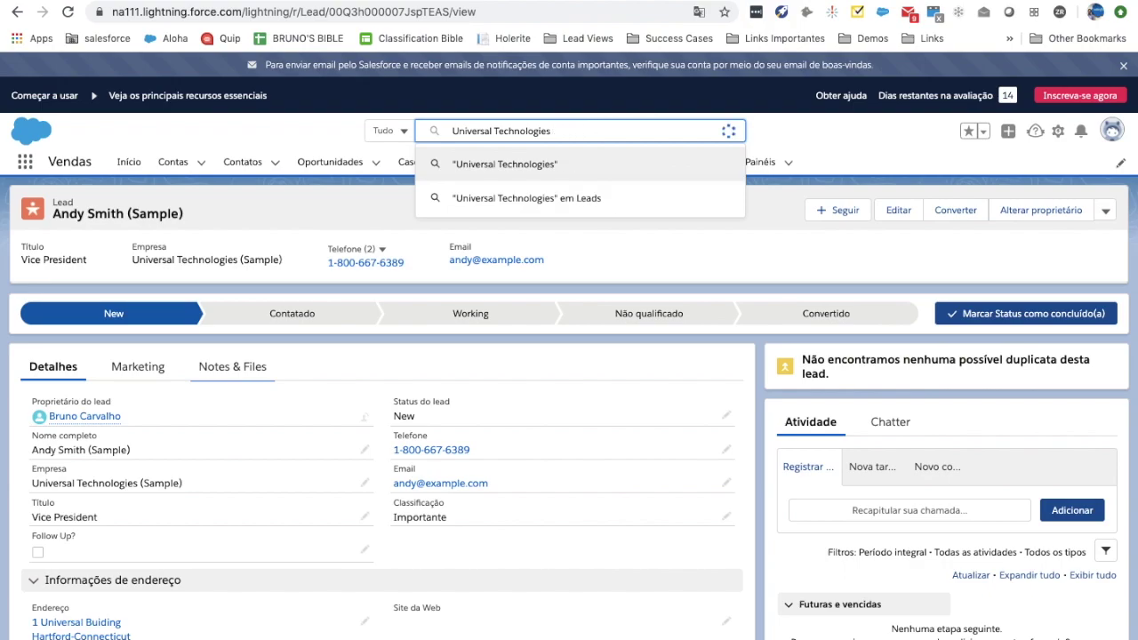
pyautogui.press('Return')
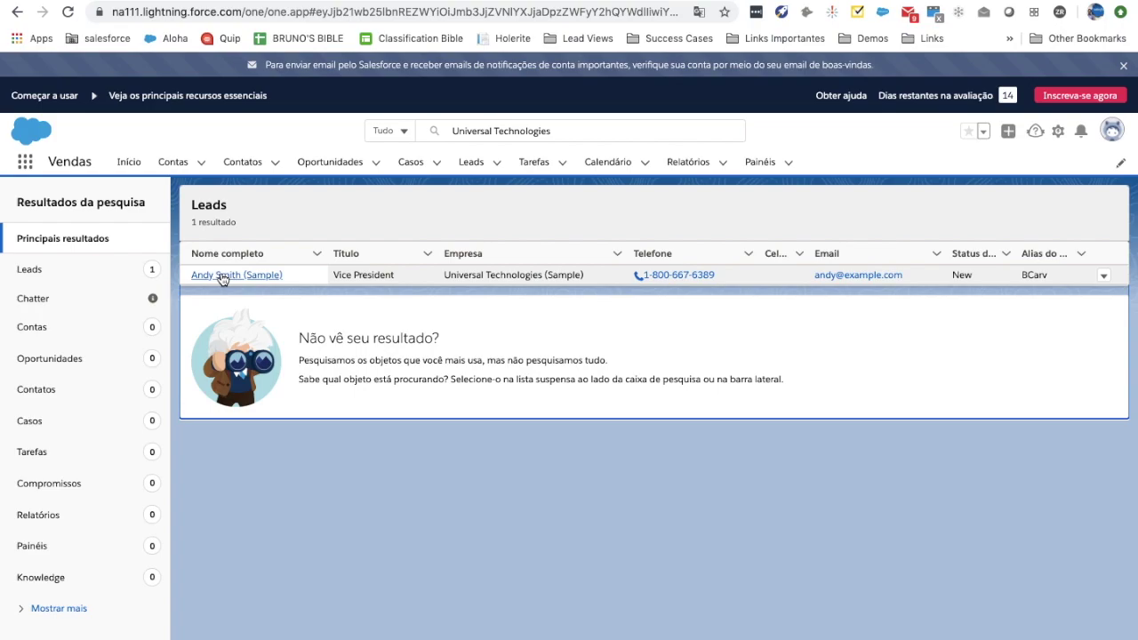
pyautogui.click(222, 277)
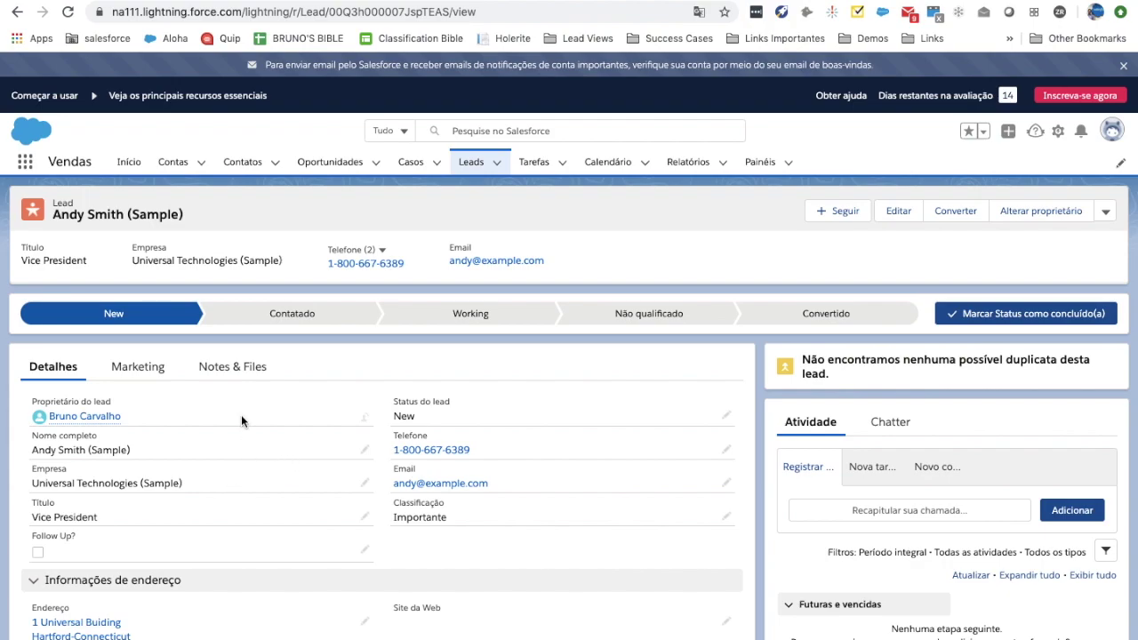
# Log a call on the lead with the comment "exemplo." and check its entry in the activity timeline
pyautogui.scroll(-1, 633, 485)
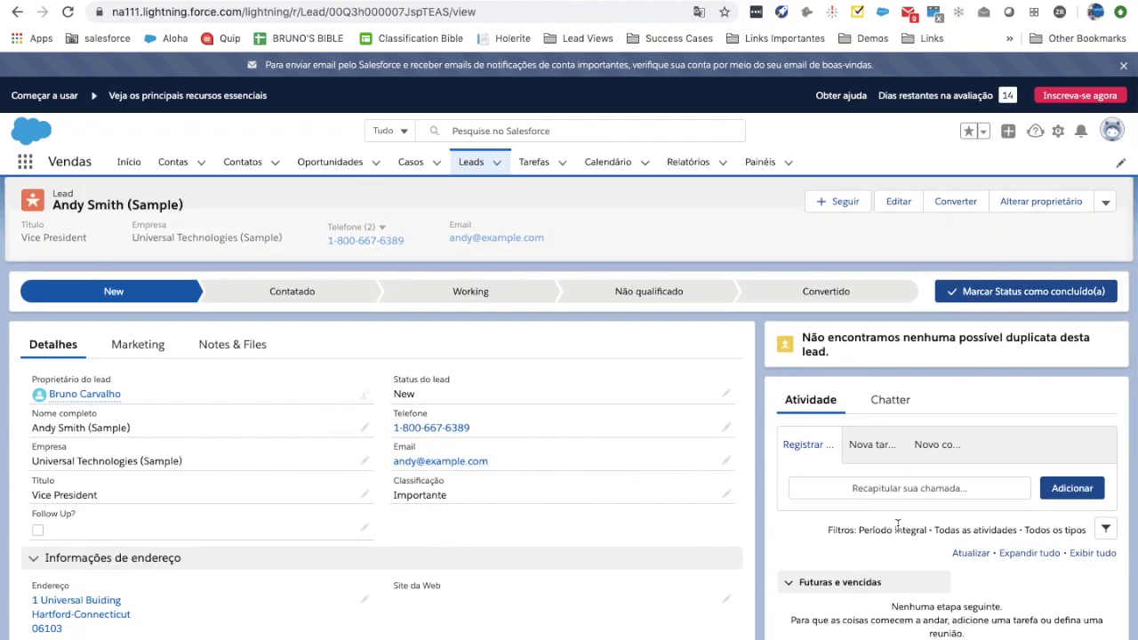
pyautogui.click(840, 487)
pyautogui.scroll(-2, 874, 516)
pyautogui.click(839, 519)
pyautogui.write('e')
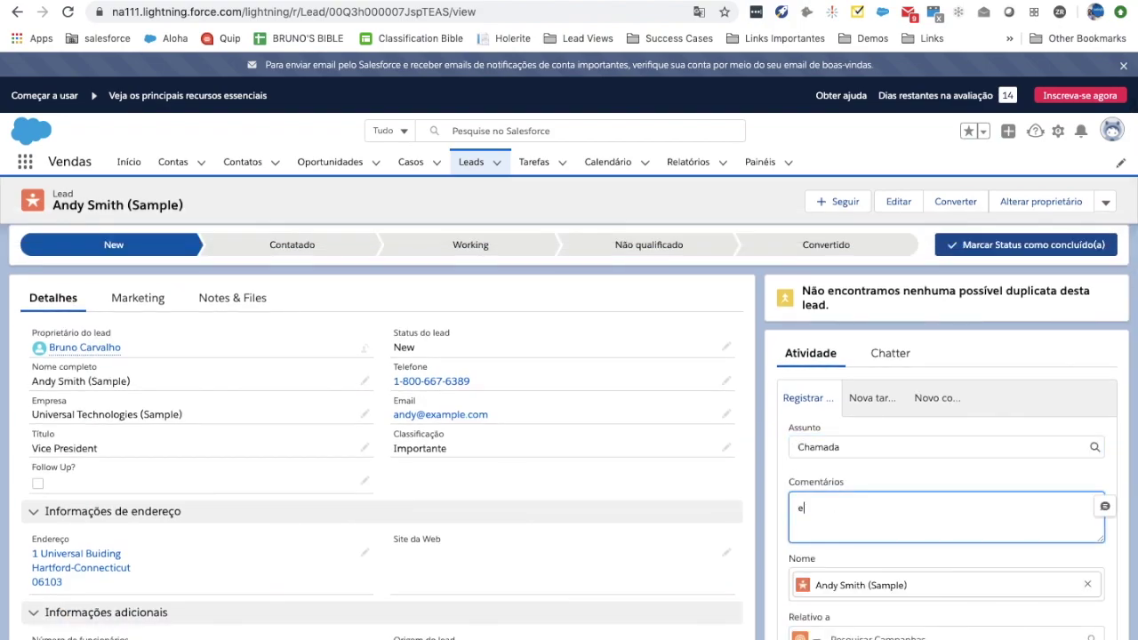
pyautogui.write('xemplo.')
pyautogui.scroll(-2, 884, 545)
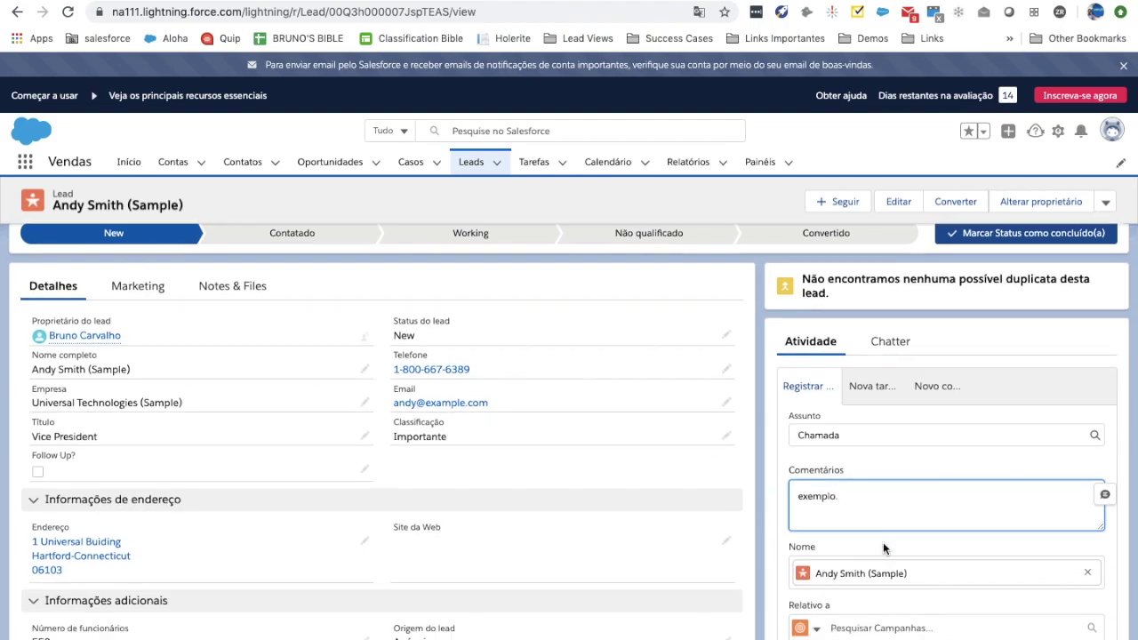
pyautogui.click(1067, 607)
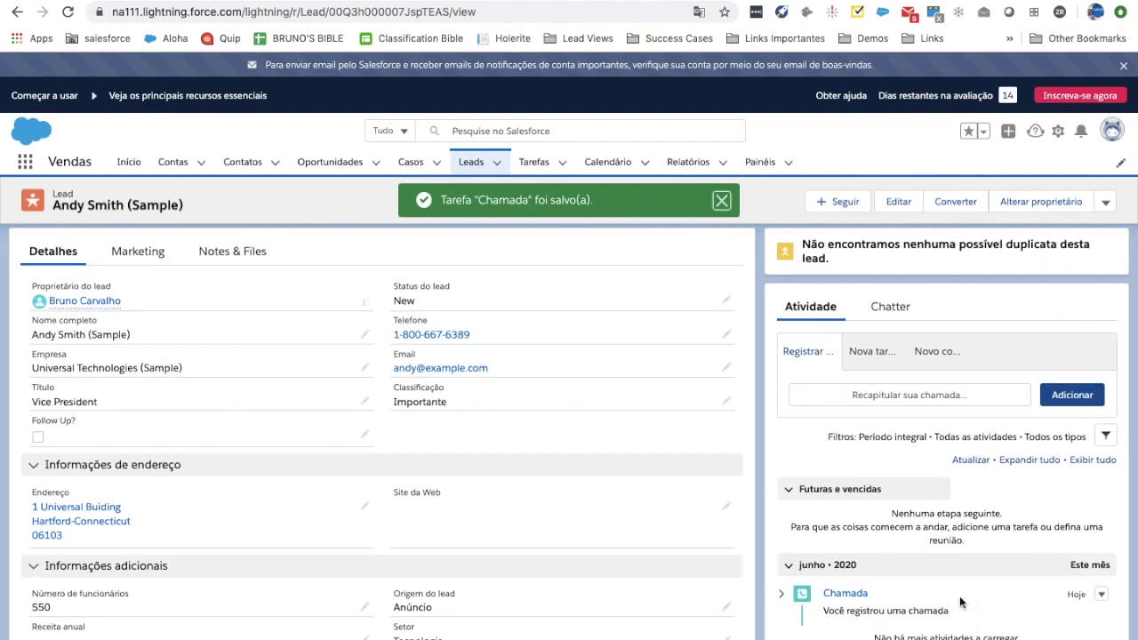
pyautogui.scroll(-2, 947, 594)
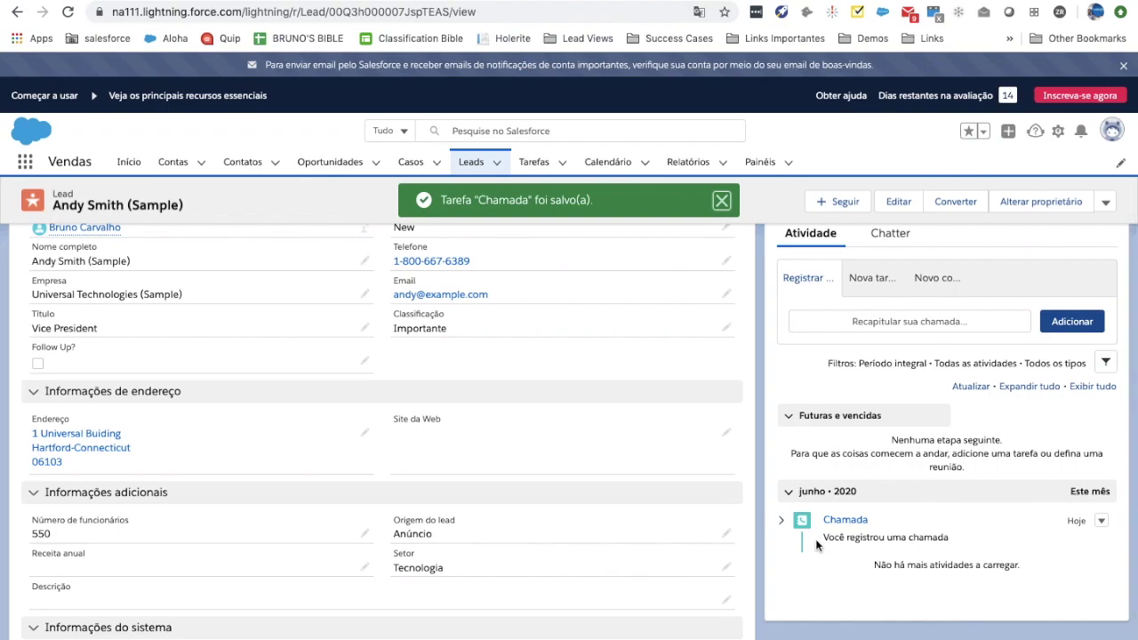
pyautogui.click(785, 522)
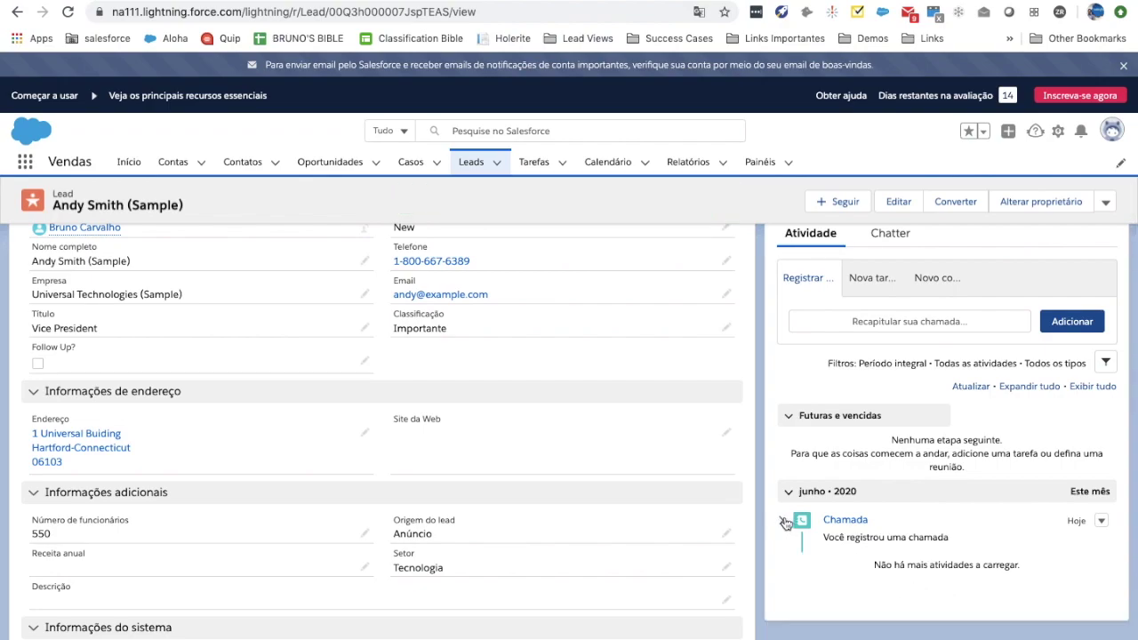
# Set the lead's current status to Working on the status path
pyautogui.scroll(5, 784, 522)
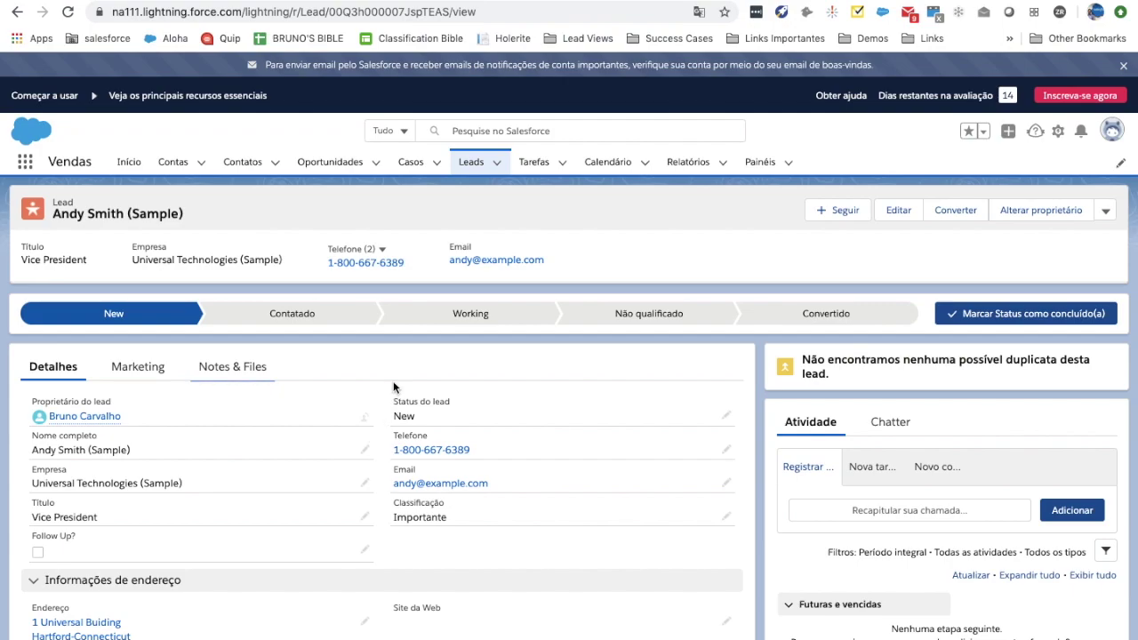
pyautogui.click(416, 323)
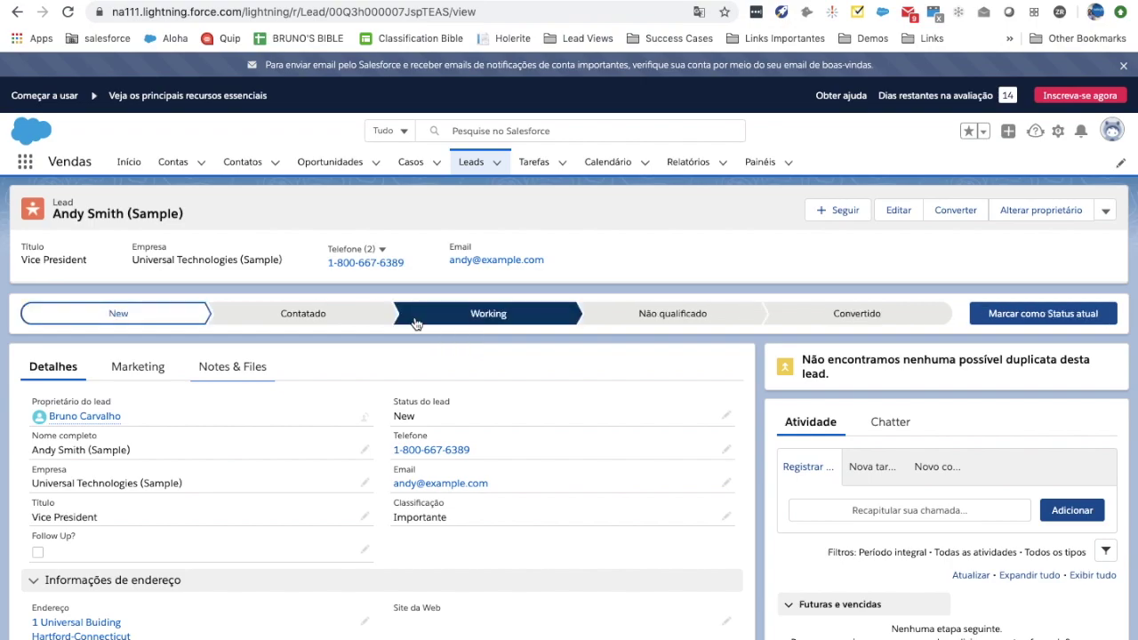
pyautogui.click(1097, 322)
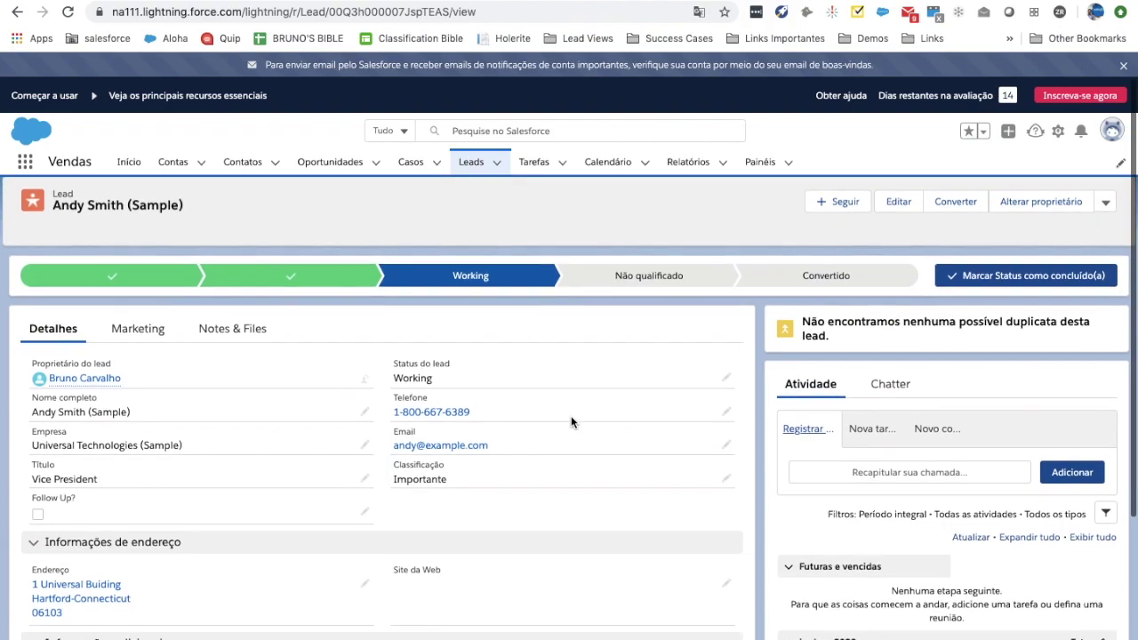
# Start a new task for the lead with the subject "Chamada", leaving the comments empty
pyautogui.scroll(-3, 572, 419)
pyautogui.scroll(-1, 843, 468)
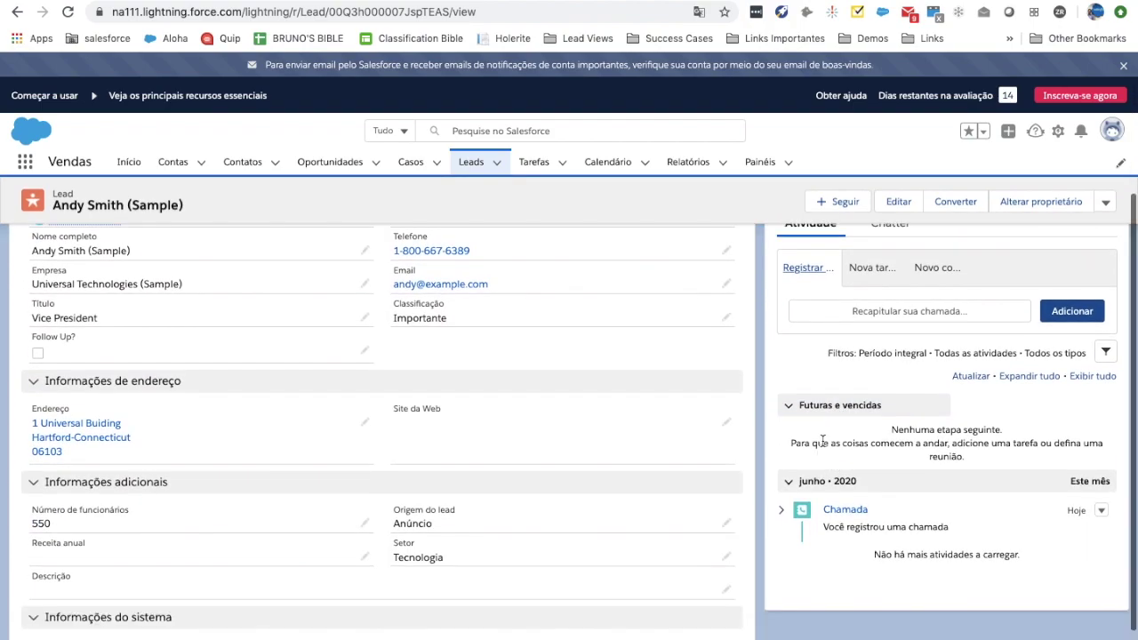
pyautogui.click(873, 286)
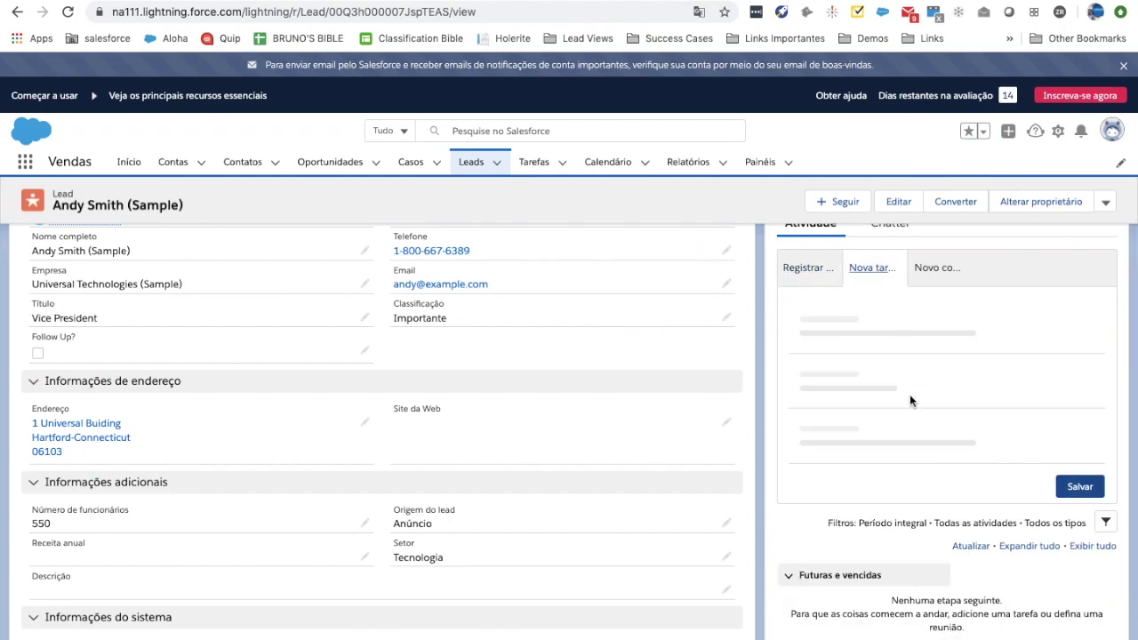
pyautogui.click(836, 317)
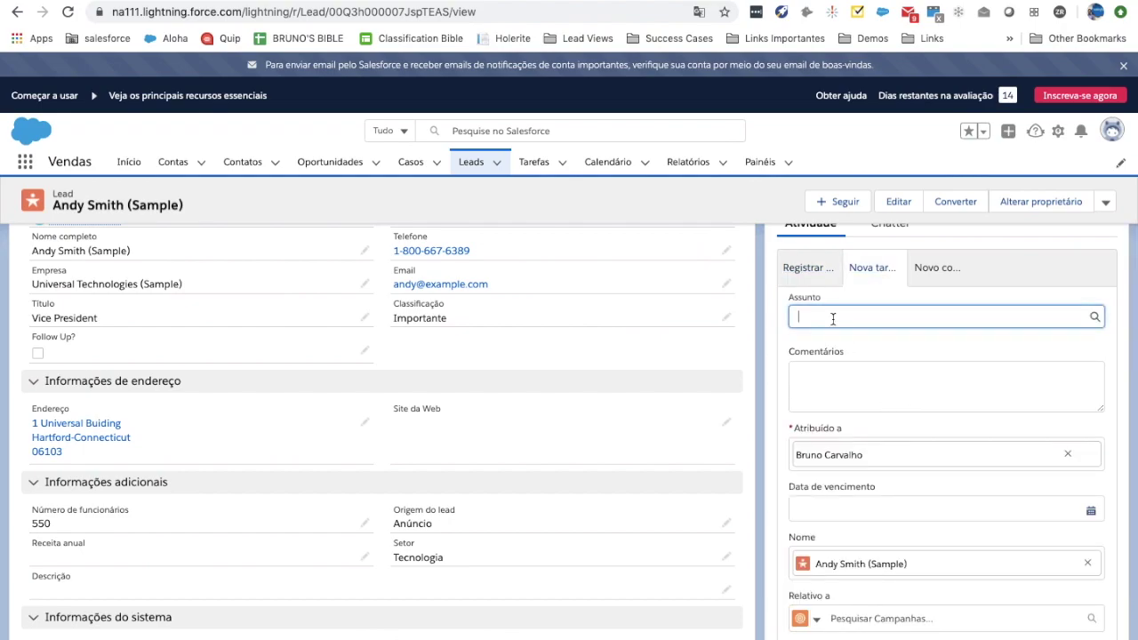
pyautogui.click(843, 367)
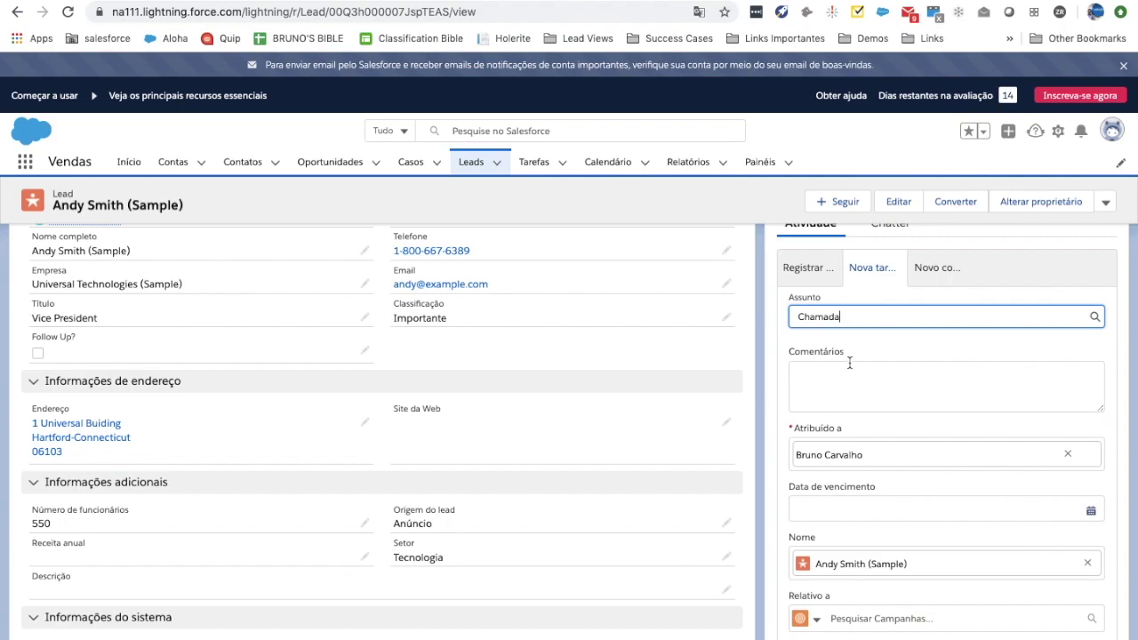
pyautogui.click(866, 400)
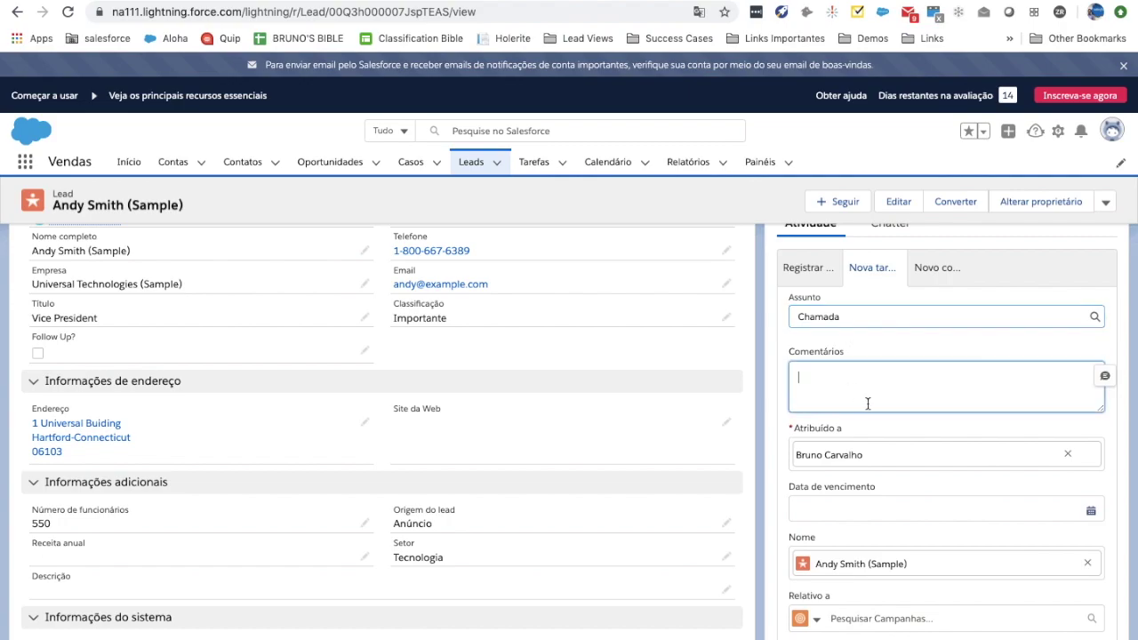
# Set the task's reminder to 25 June 2020 at 13:00 and save the task
pyautogui.scroll(-1, 921, 462)
pyautogui.scroll(-3, 921, 463)
pyautogui.click(876, 522)
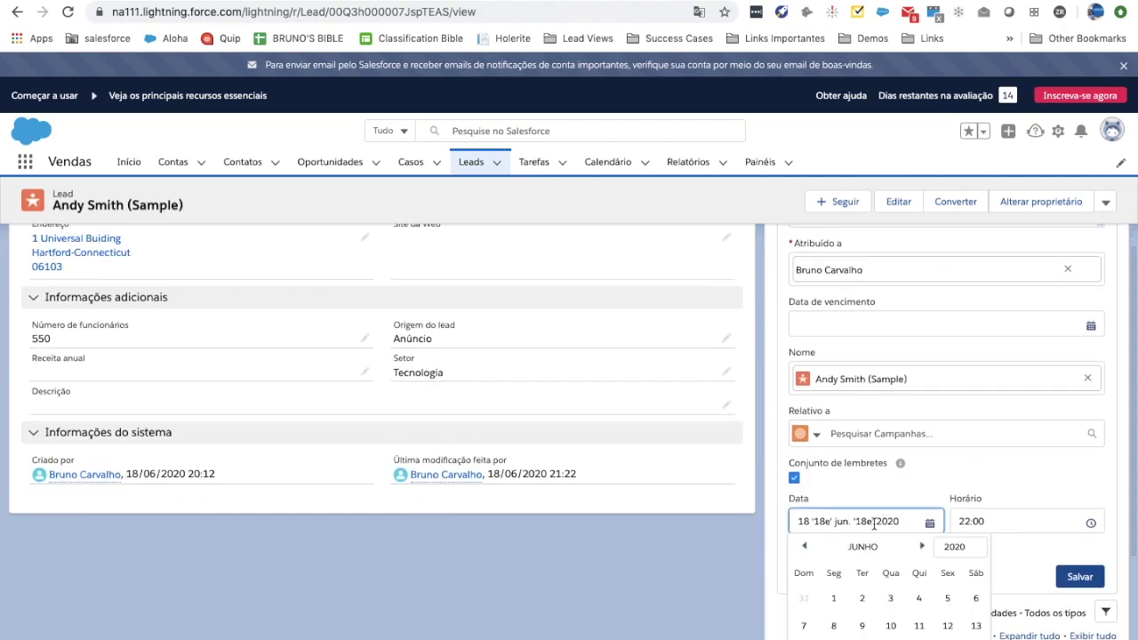
pyautogui.scroll(-1, 924, 538)
pyautogui.scroll(-1, 924, 538)
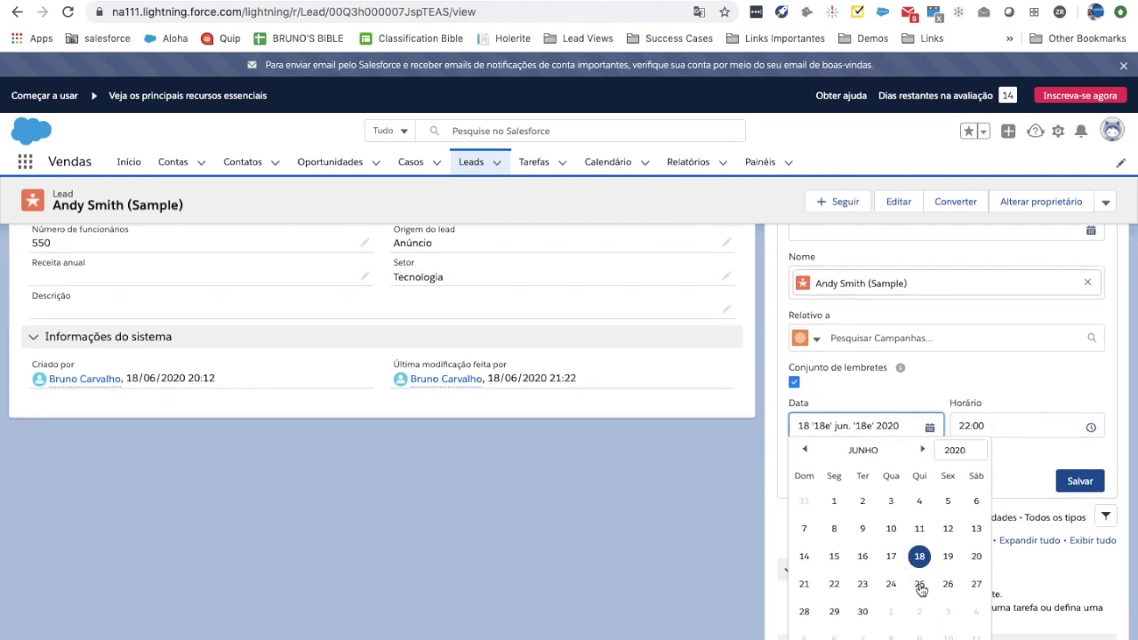
pyautogui.click(920, 584)
pyautogui.click(1001, 426)
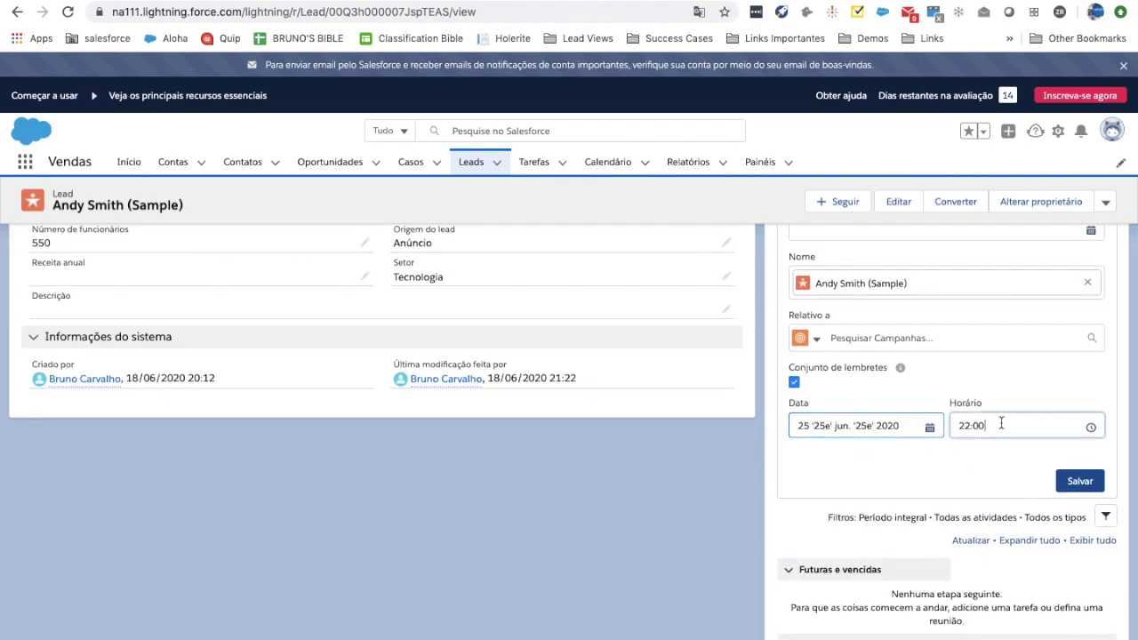
pyautogui.scroll(-10, 1019, 531)
pyautogui.scroll(-3, 1021, 525)
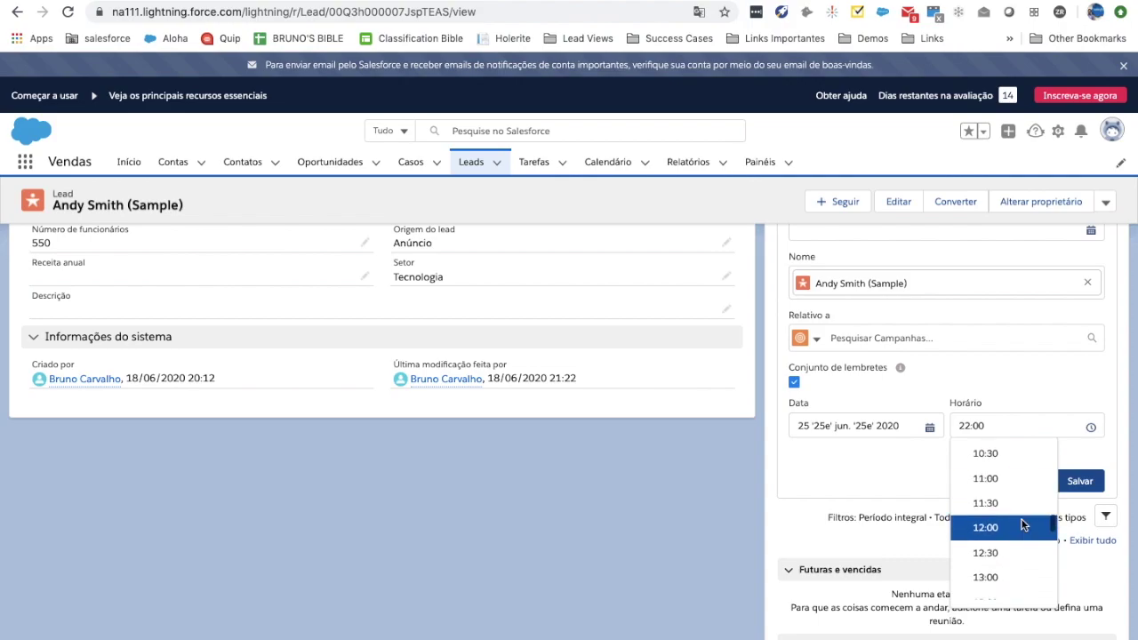
pyautogui.click(1001, 528)
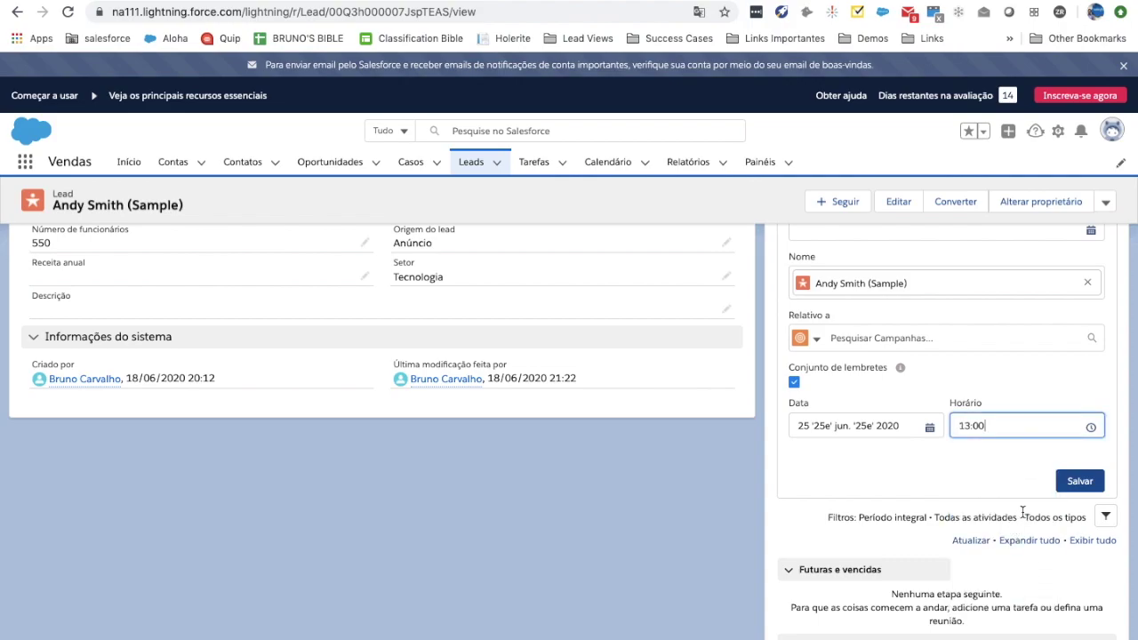
pyautogui.click(1071, 480)
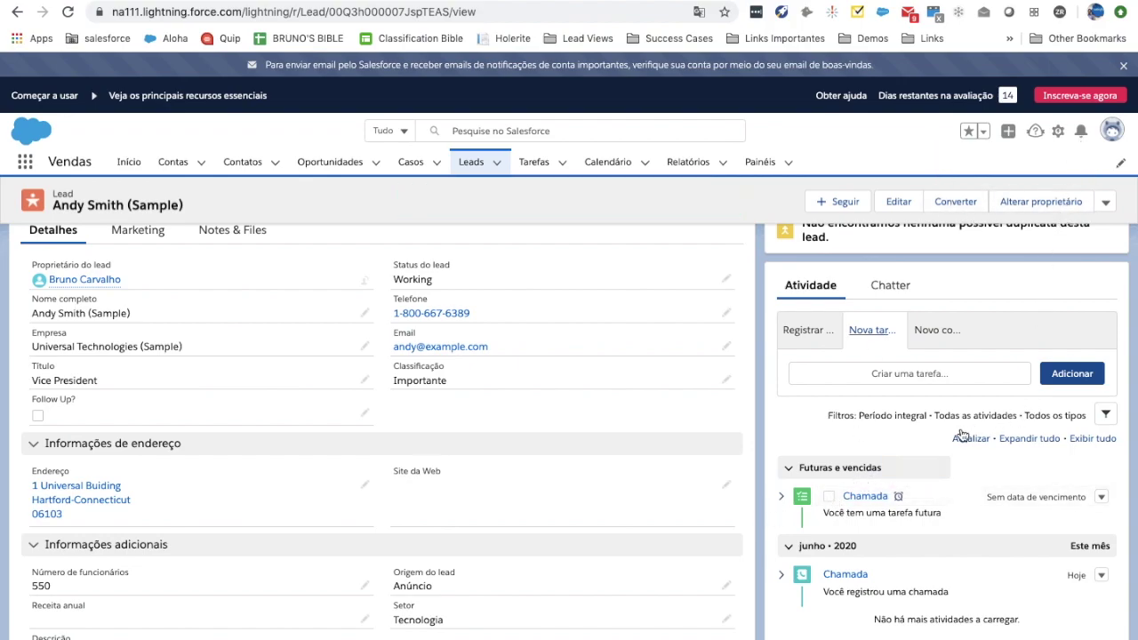
# Mark the upcoming "Chamada" task as completed in the lead's activity timeline
pyautogui.scroll(1, 944, 439)
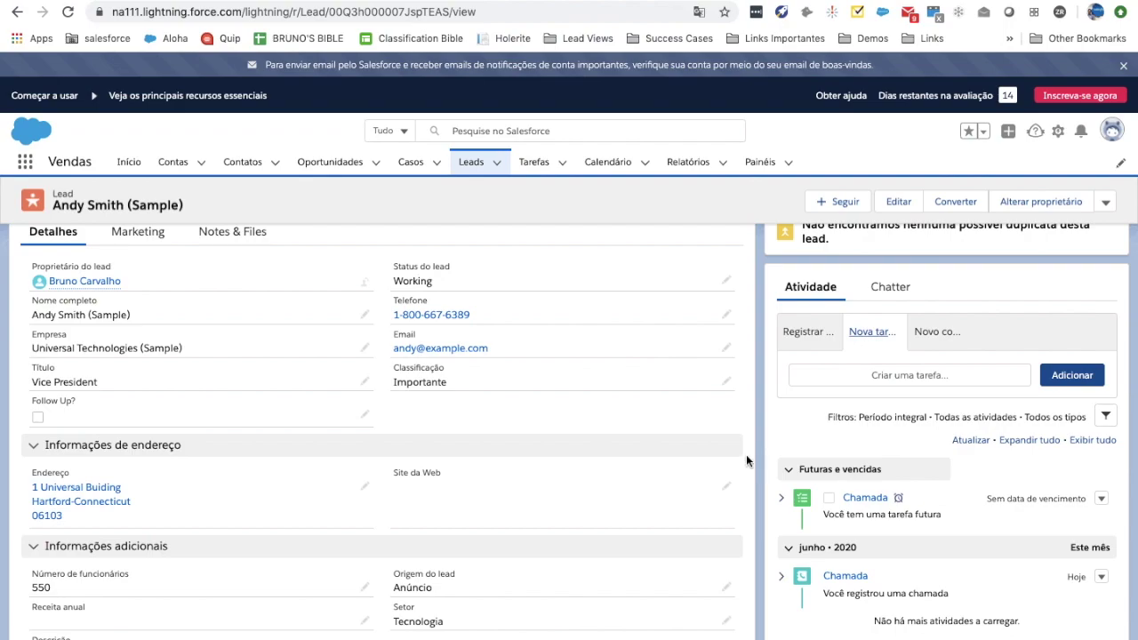
pyautogui.click(828, 498)
# Convert the lead into a new account, contact and opportunity, naming the opportunity "Universal Technologies (Sample) - XPTO"
pyautogui.scroll(3, 872, 513)
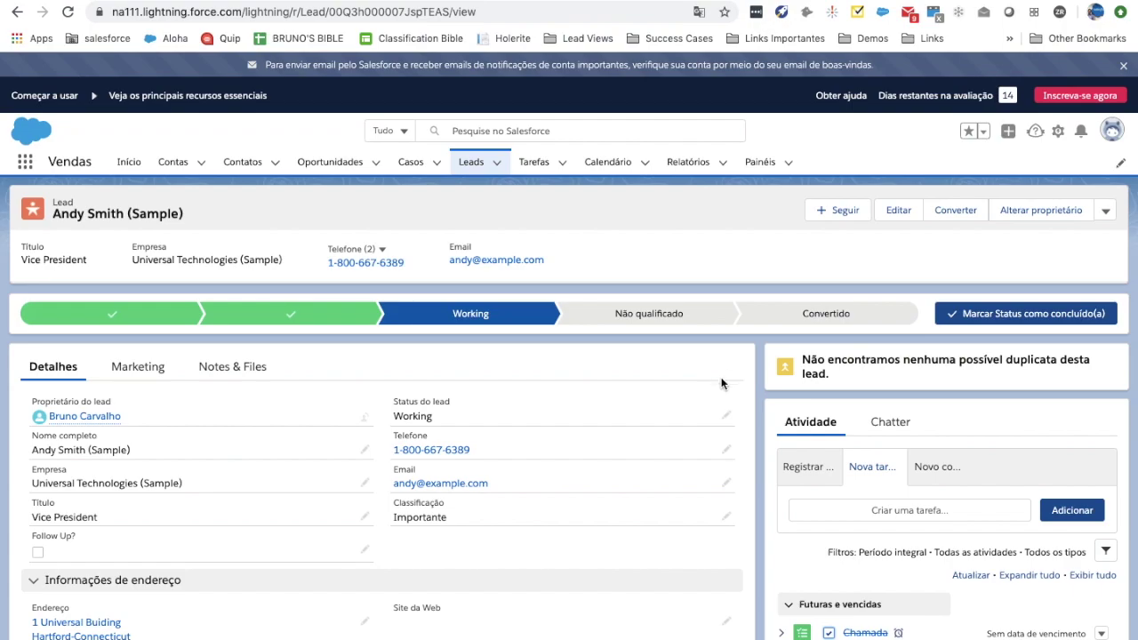
pyautogui.click(782, 318)
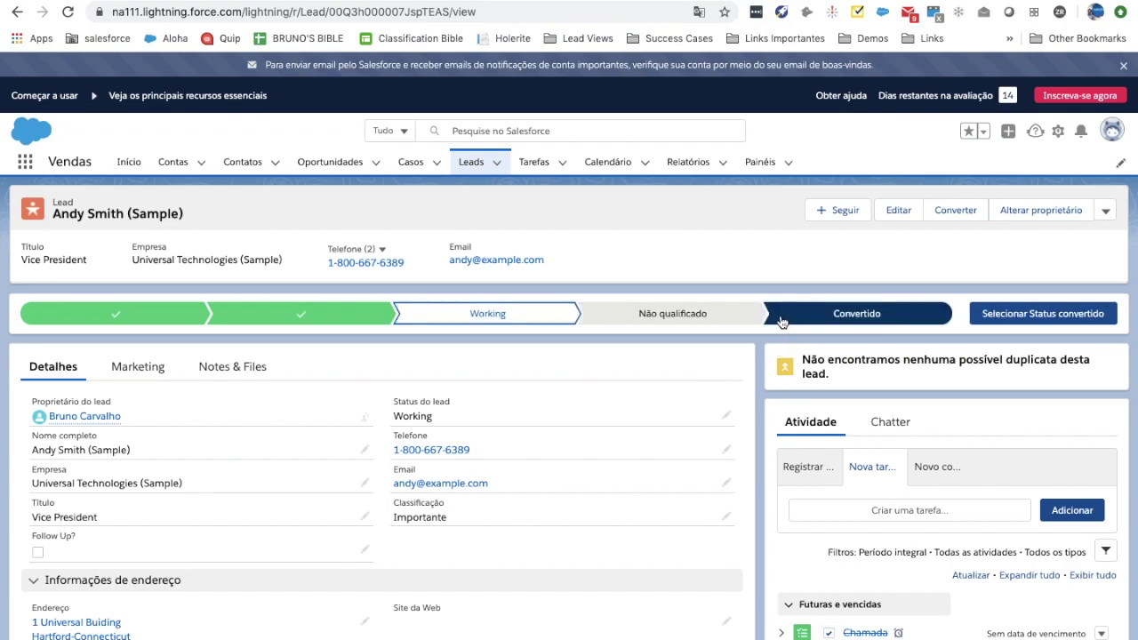
pyautogui.click(1024, 320)
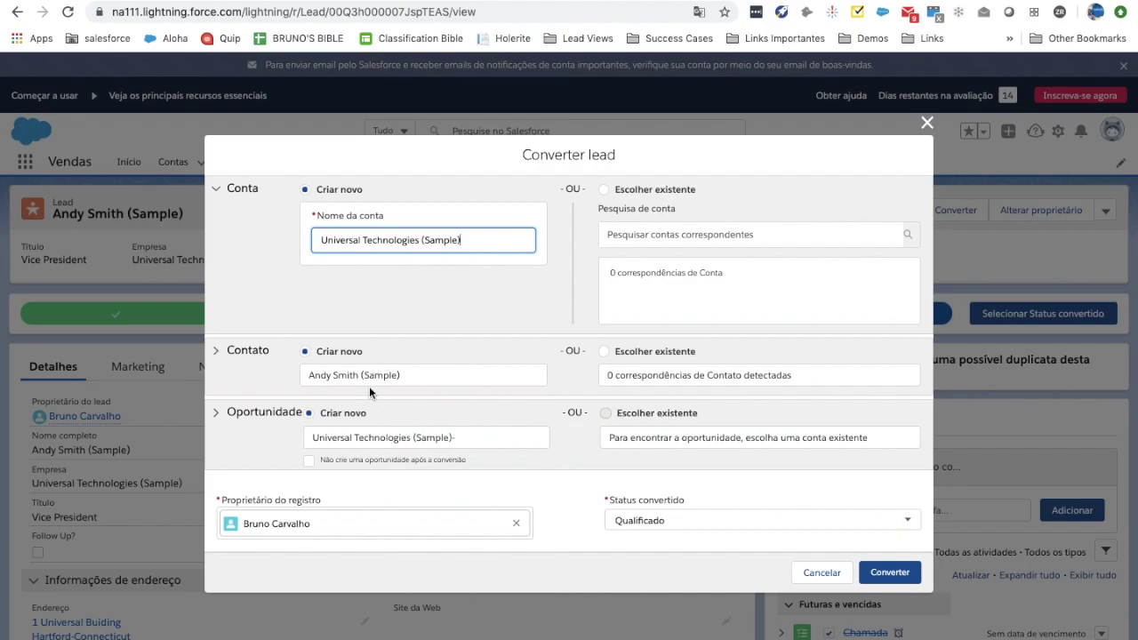
pyautogui.click(483, 444)
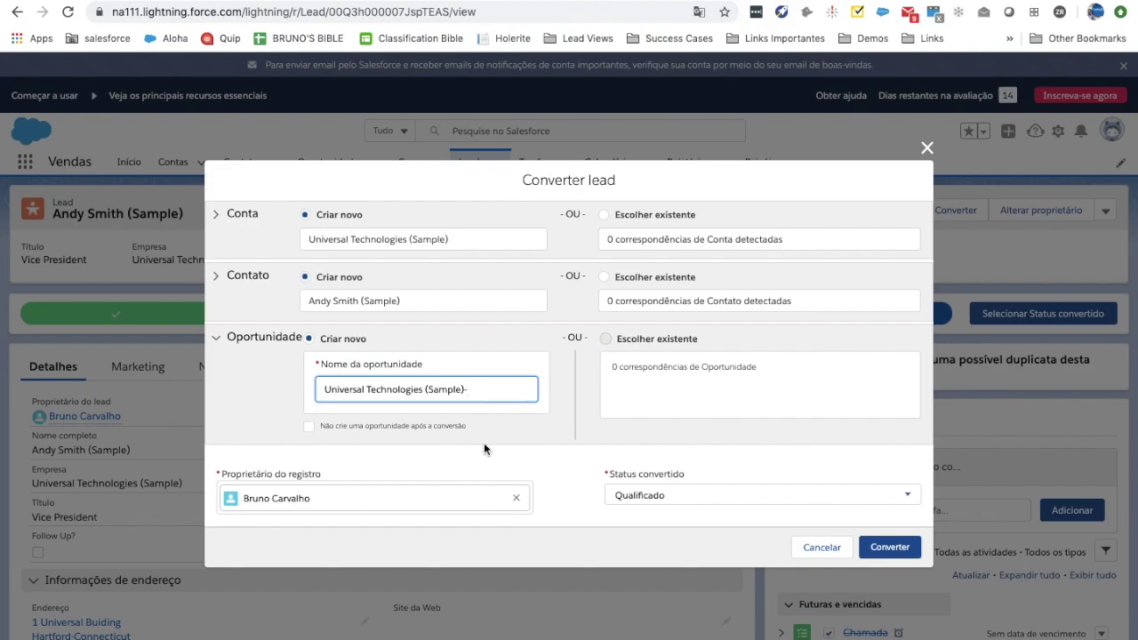
pyautogui.press('BackSpace')
pyautogui.write('- XPTO')
pyautogui.click(890, 548)
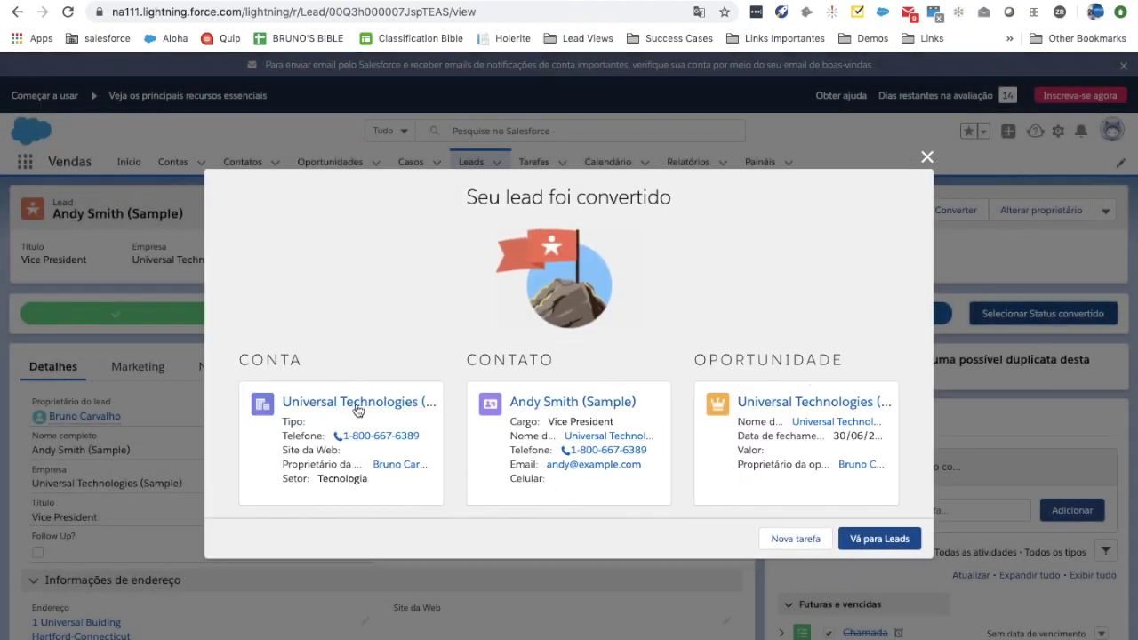
# Open the opportunity created by the conversion and review its details and activities carried over from the lead
pyautogui.click(796, 401)
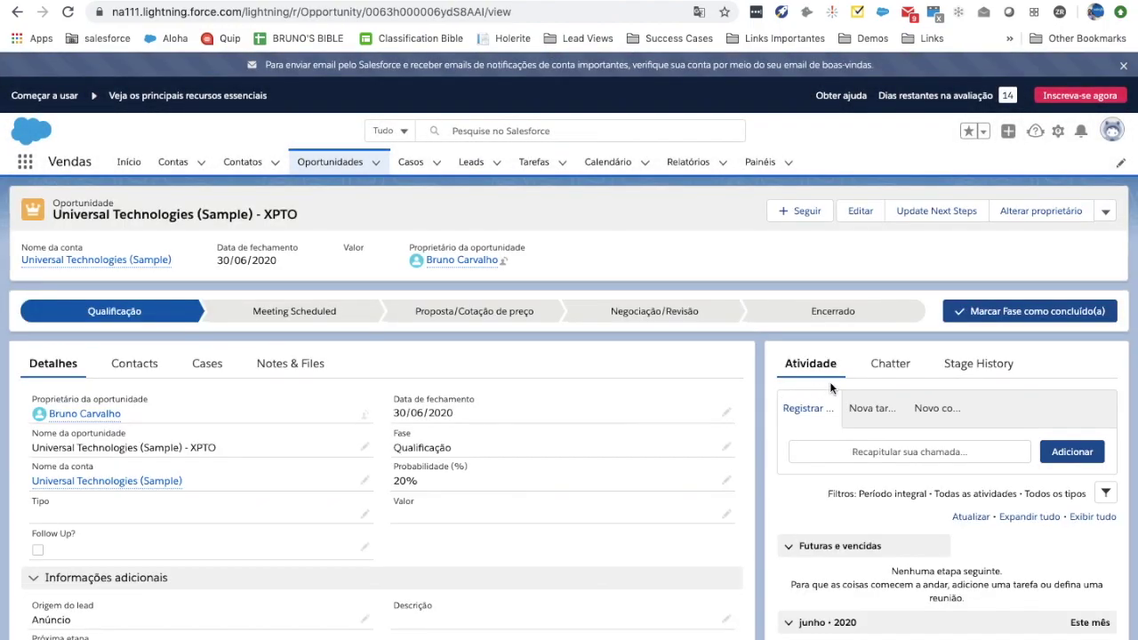
pyautogui.scroll(-1, 830, 381)
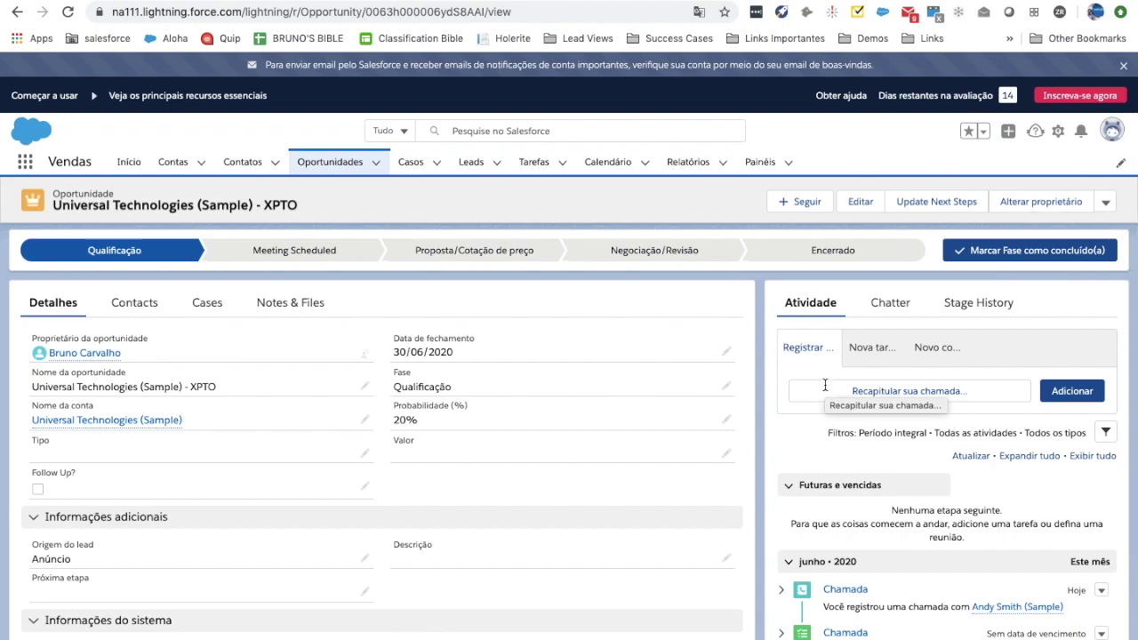
pyautogui.scroll(-2, 853, 409)
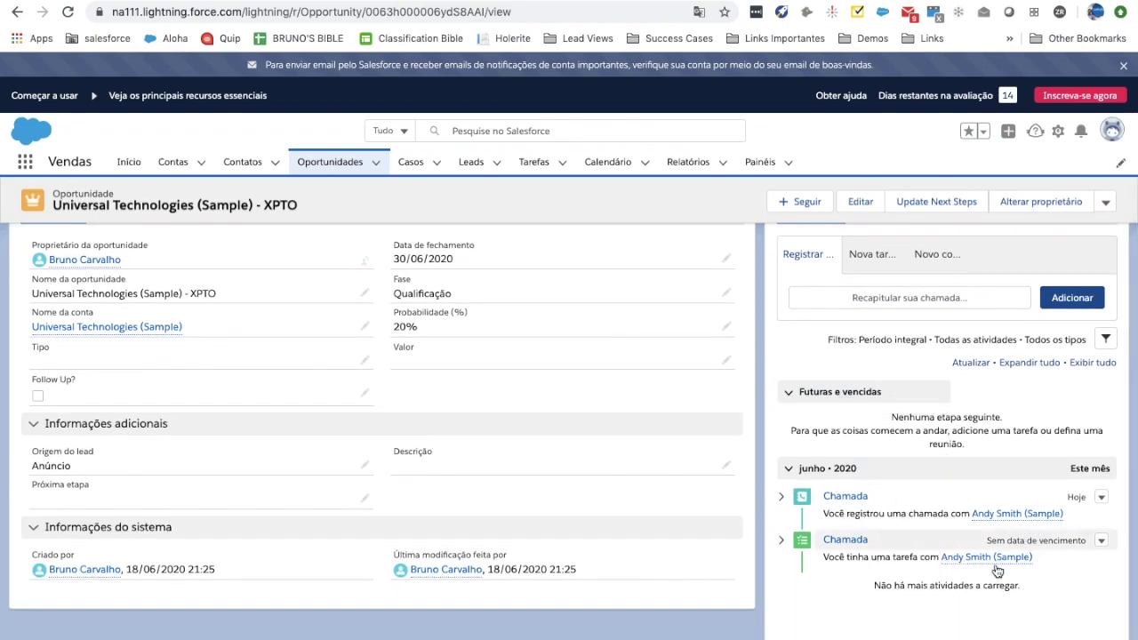
pyautogui.scroll(1, 909, 514)
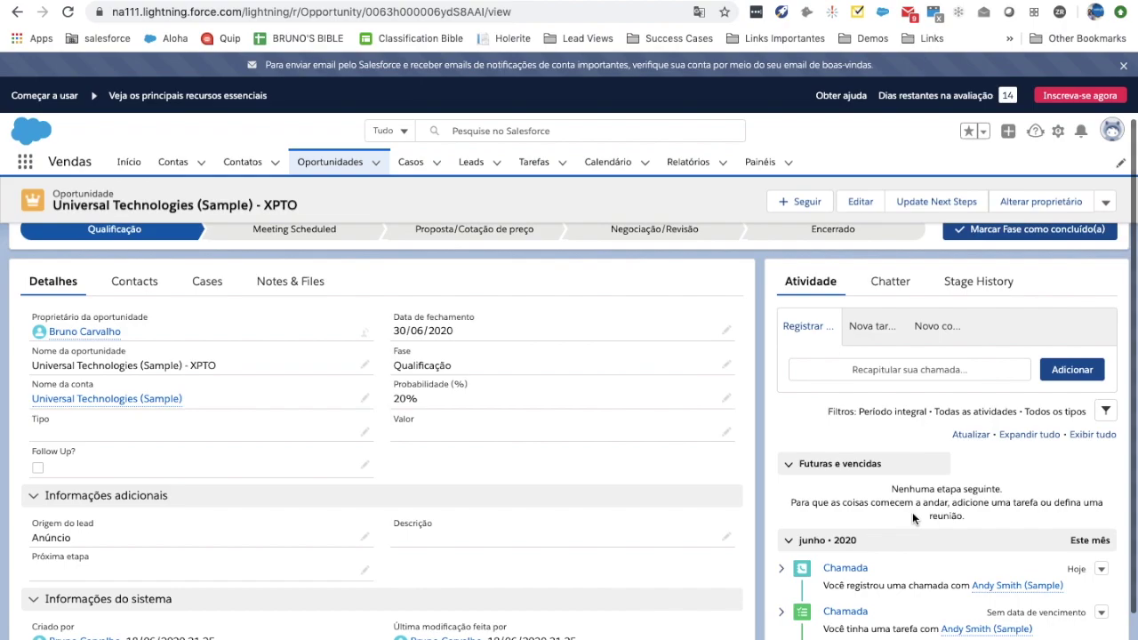
pyautogui.scroll(-1, 912, 512)
pyautogui.scroll(2, 775, 485)
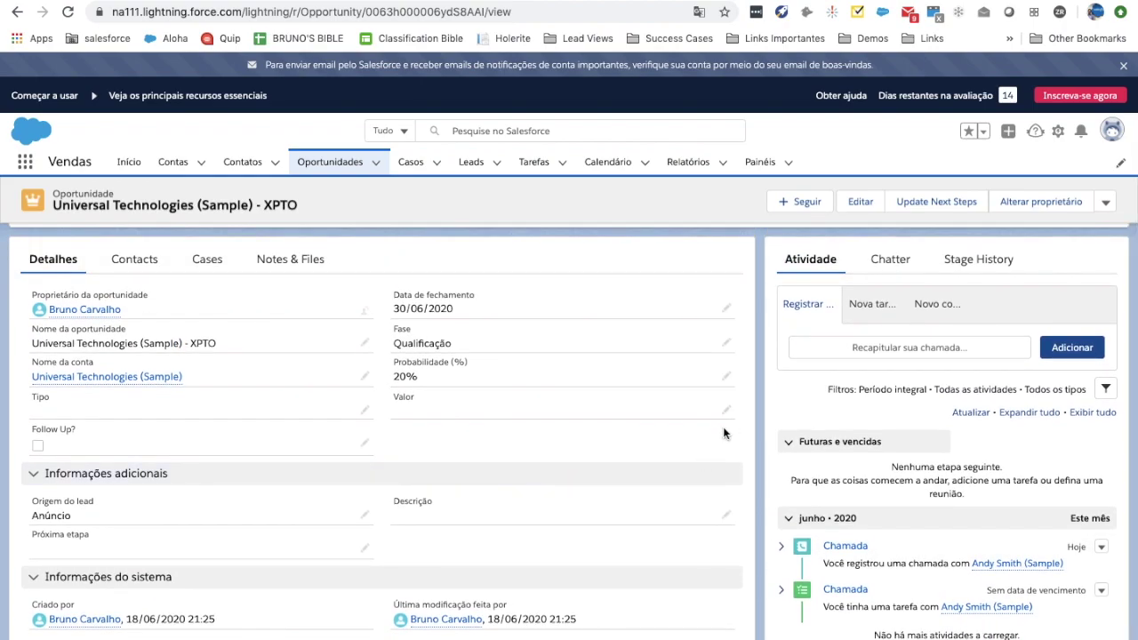
# Share a Chatter post on the opportunity that mentions a colleague and contains the text "exemplo"
pyautogui.click(889, 262)
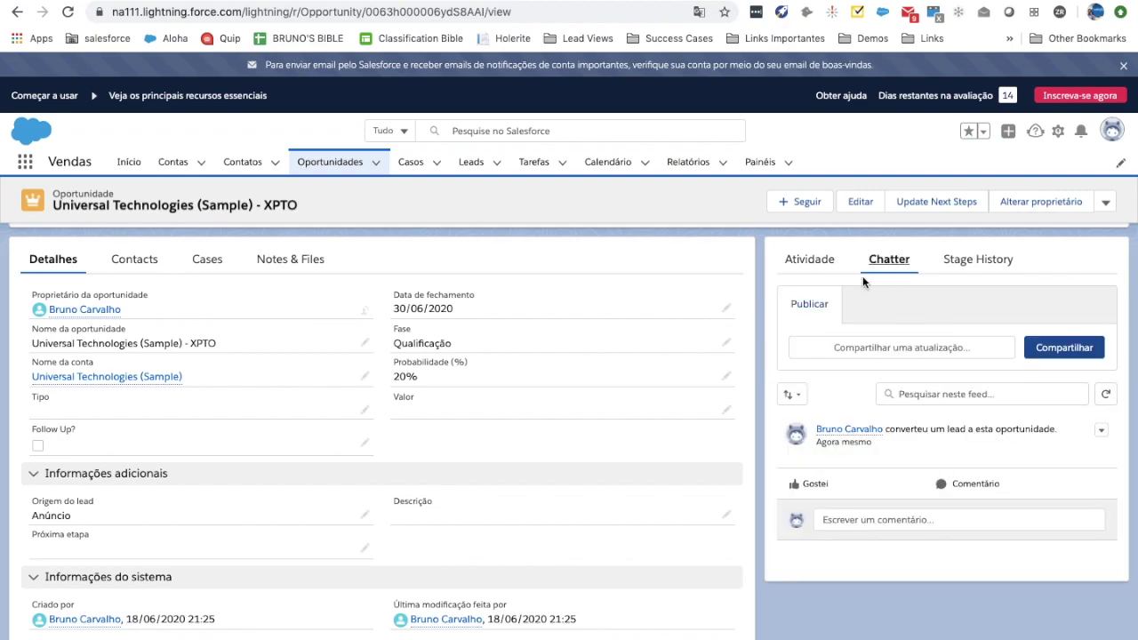
pyautogui.scroll(1, 604, 393)
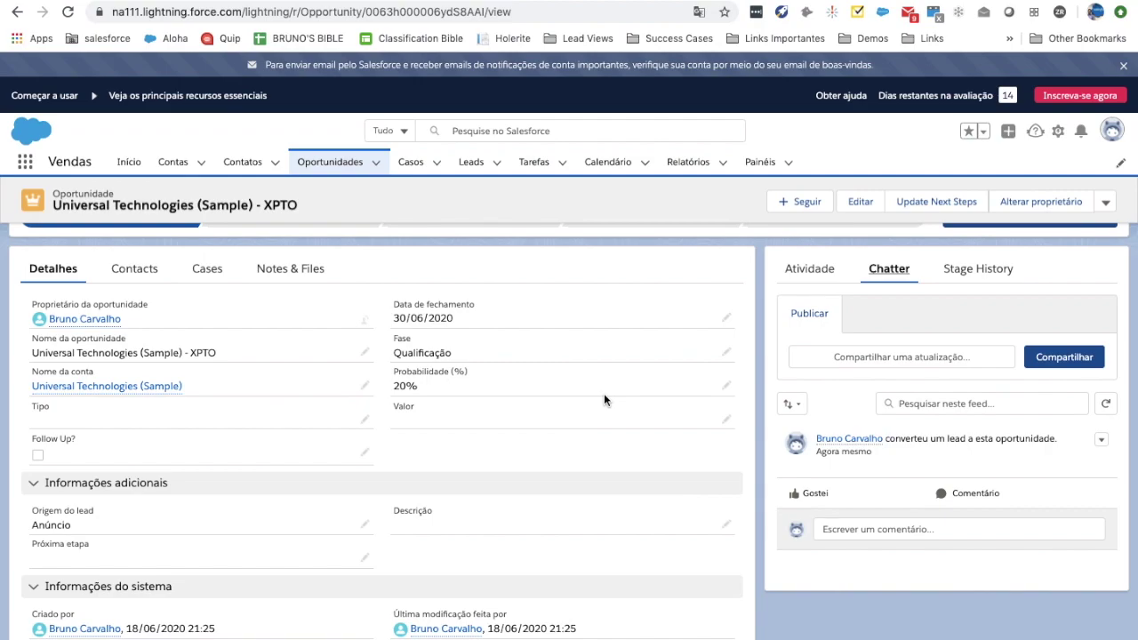
pyautogui.scroll(2, 525, 432)
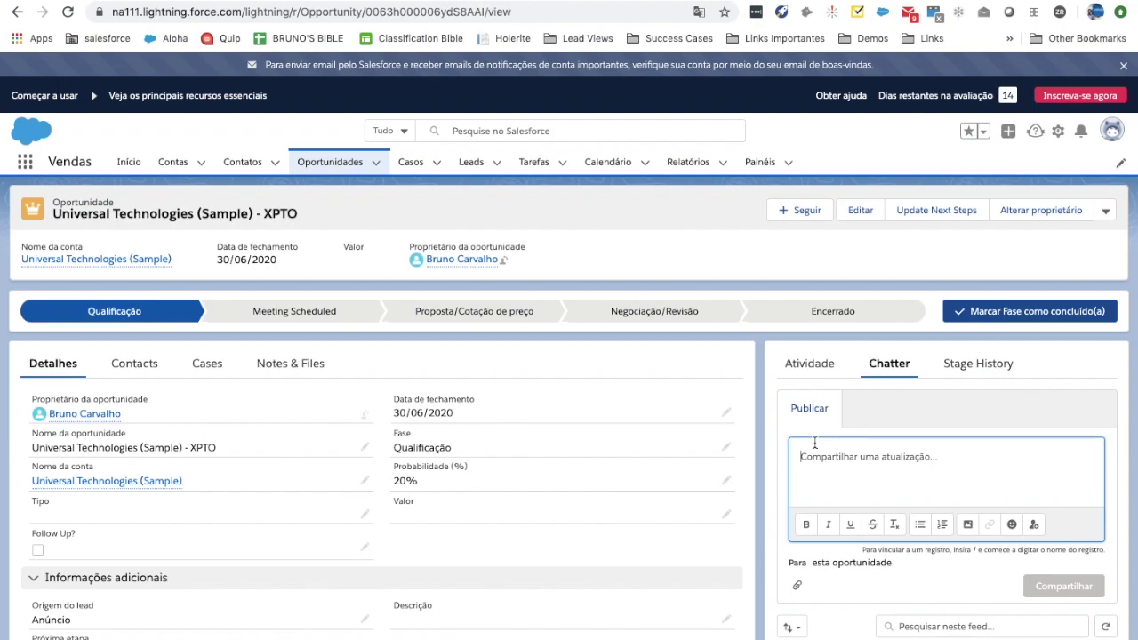
pyautogui.write('@')
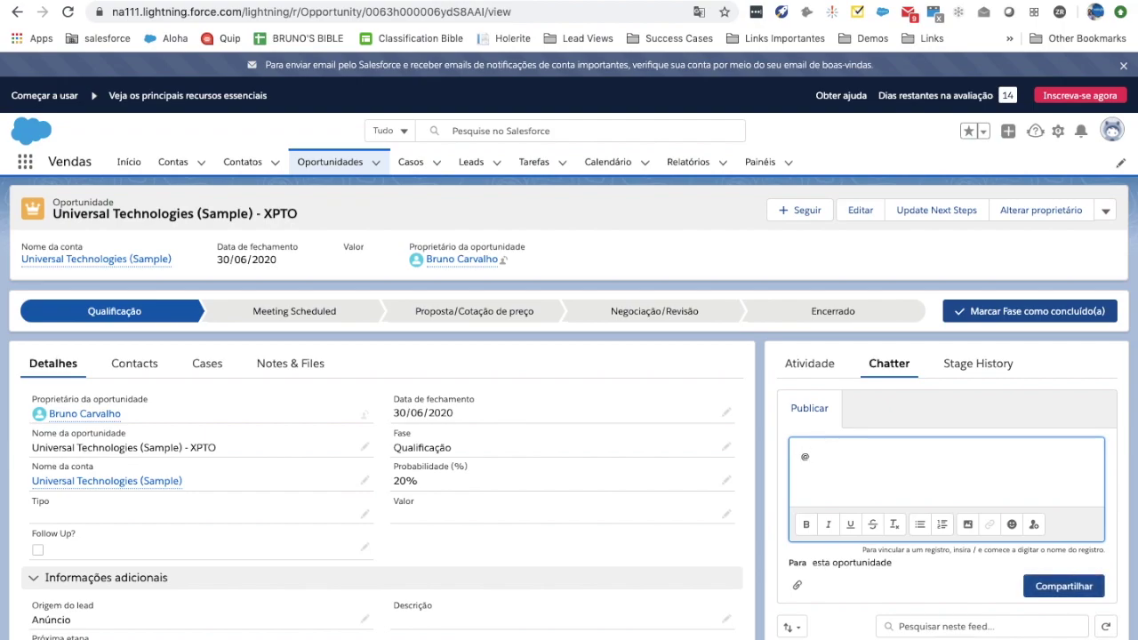
pyautogui.write('Jose')
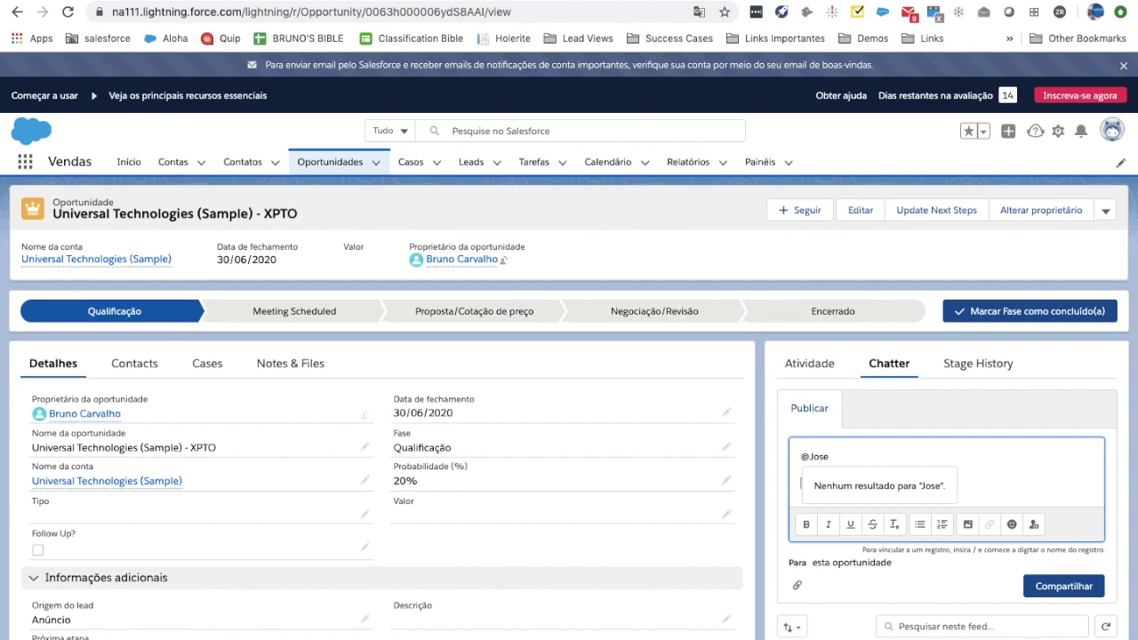
pyautogui.press('Return')
pyautogui.write('exemple')
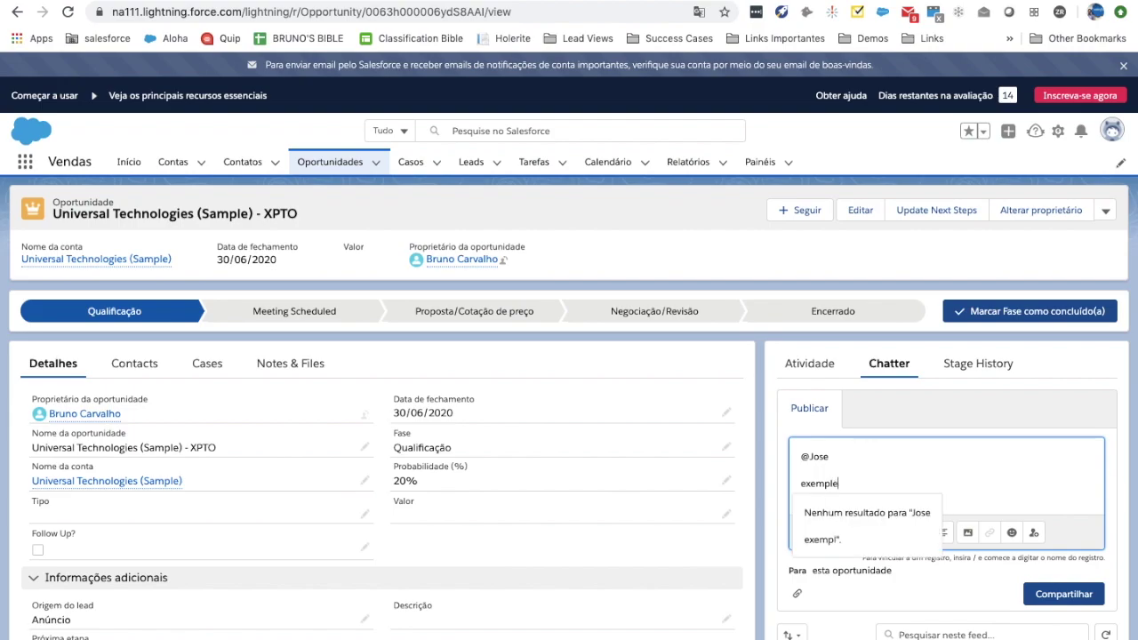
pyautogui.press('BackSpace')
pyautogui.write('o')
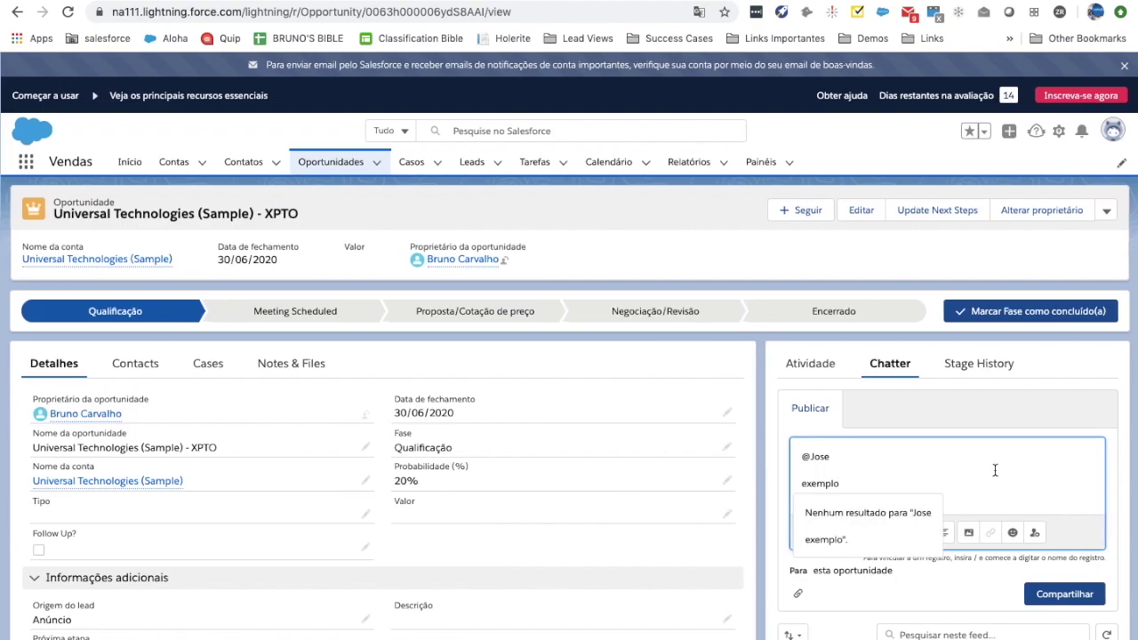
pyautogui.click(1058, 590)
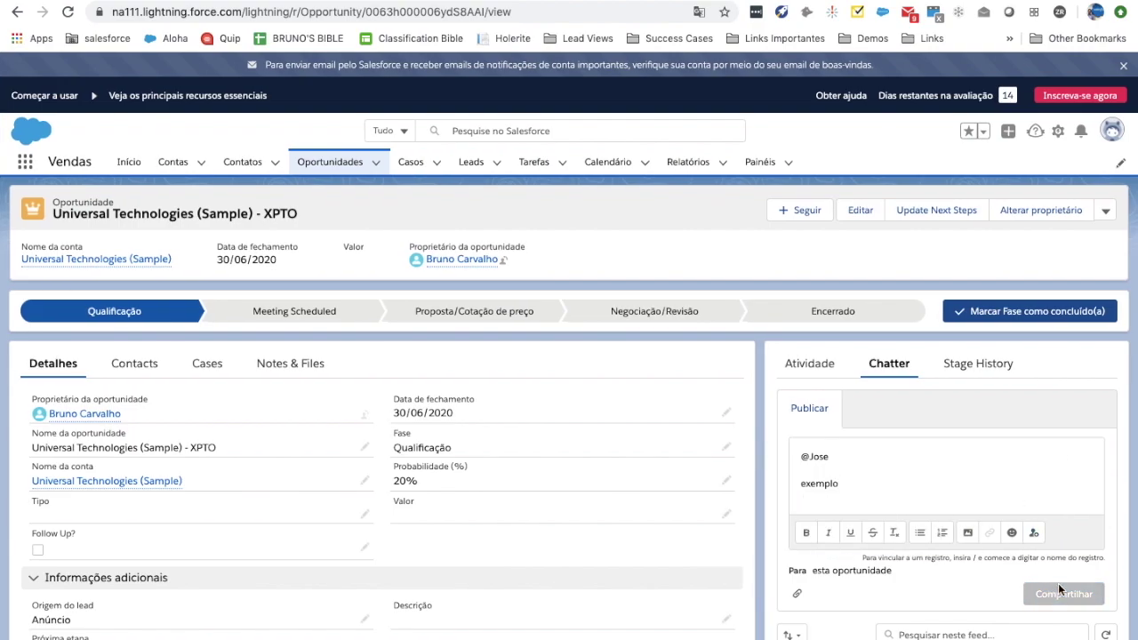
# Check the notifications for the mention, then return from the Chatter feed to the opportunity's activity timeline
pyautogui.moveTo(815, 570); pyautogui.dragTo(786, 570)
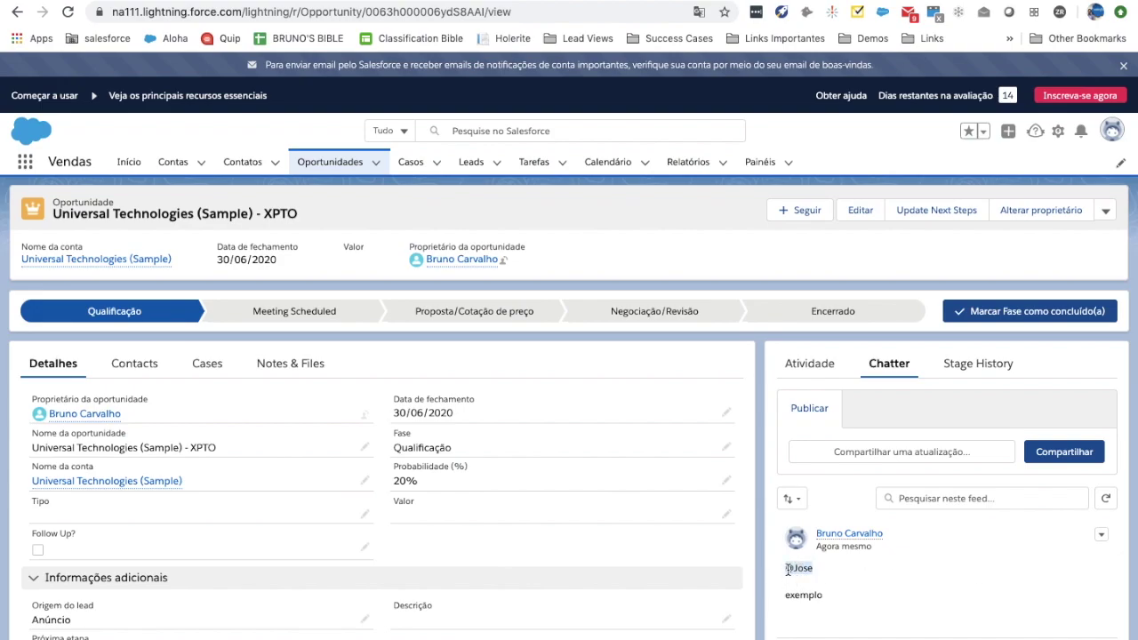
pyautogui.click(1082, 134)
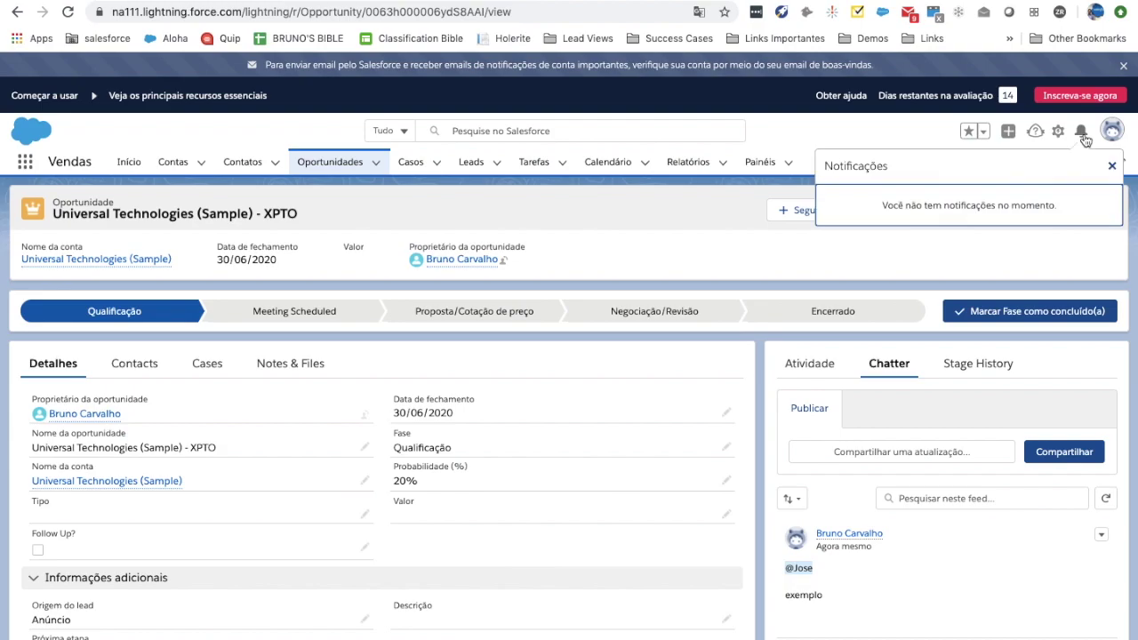
pyautogui.click(1111, 166)
pyautogui.scroll(-2, 845, 533)
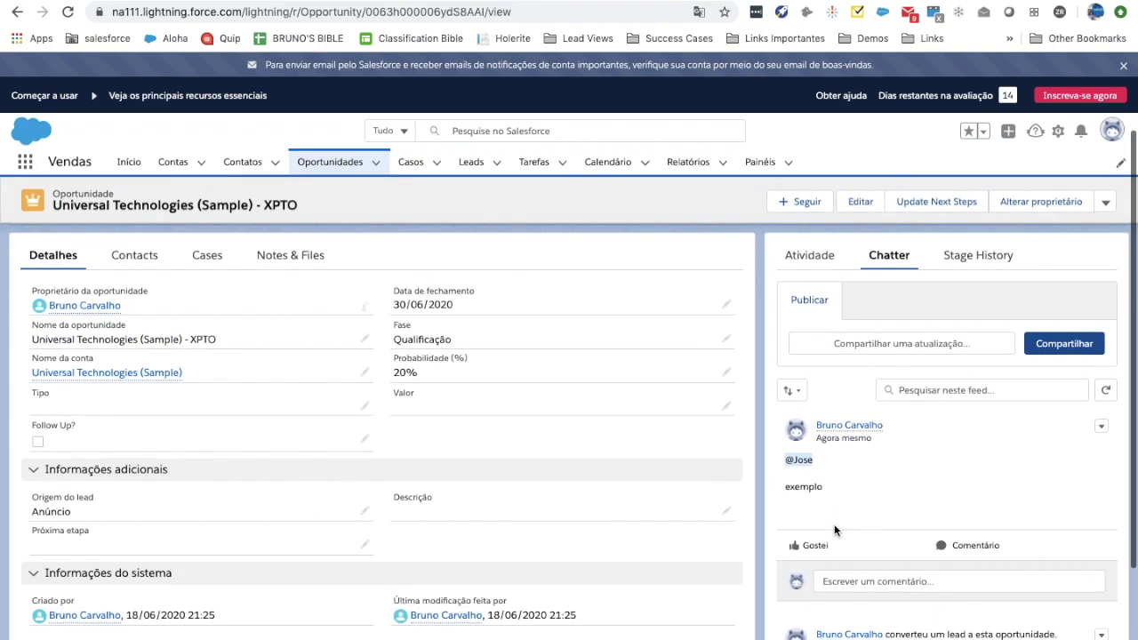
pyautogui.scroll(1, 909, 470)
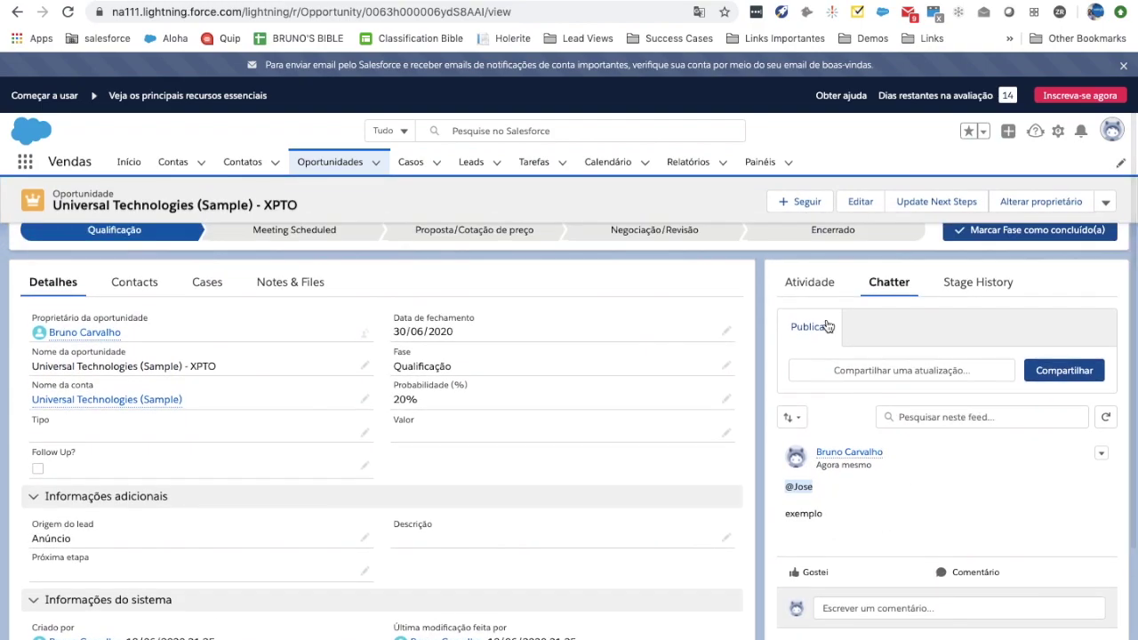
pyautogui.scroll(2, 827, 327)
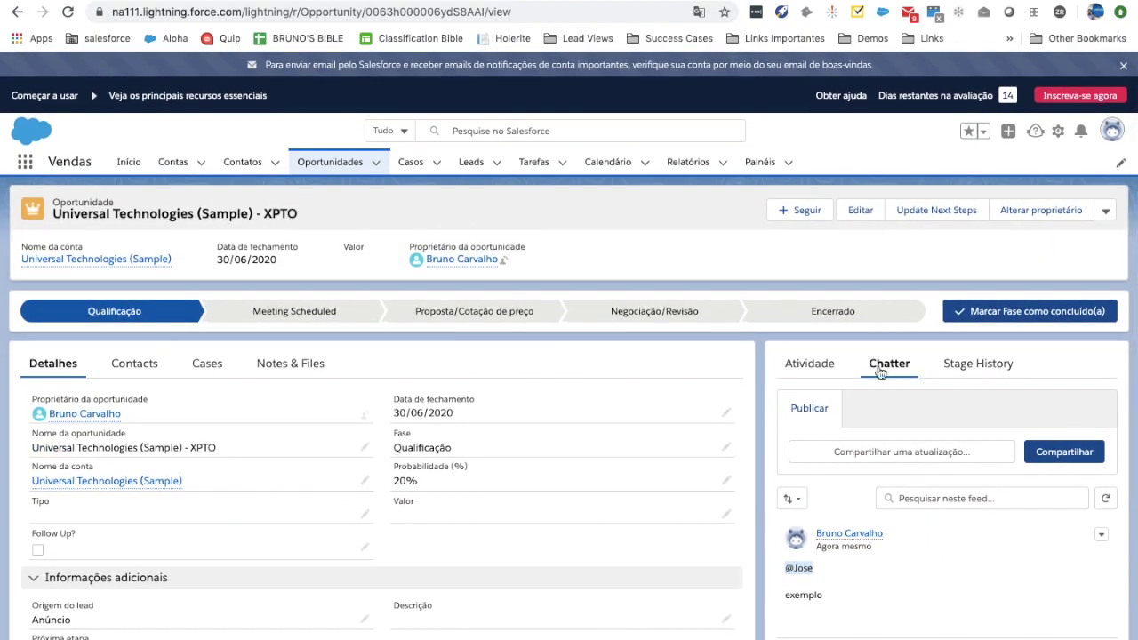
pyautogui.click(820, 366)
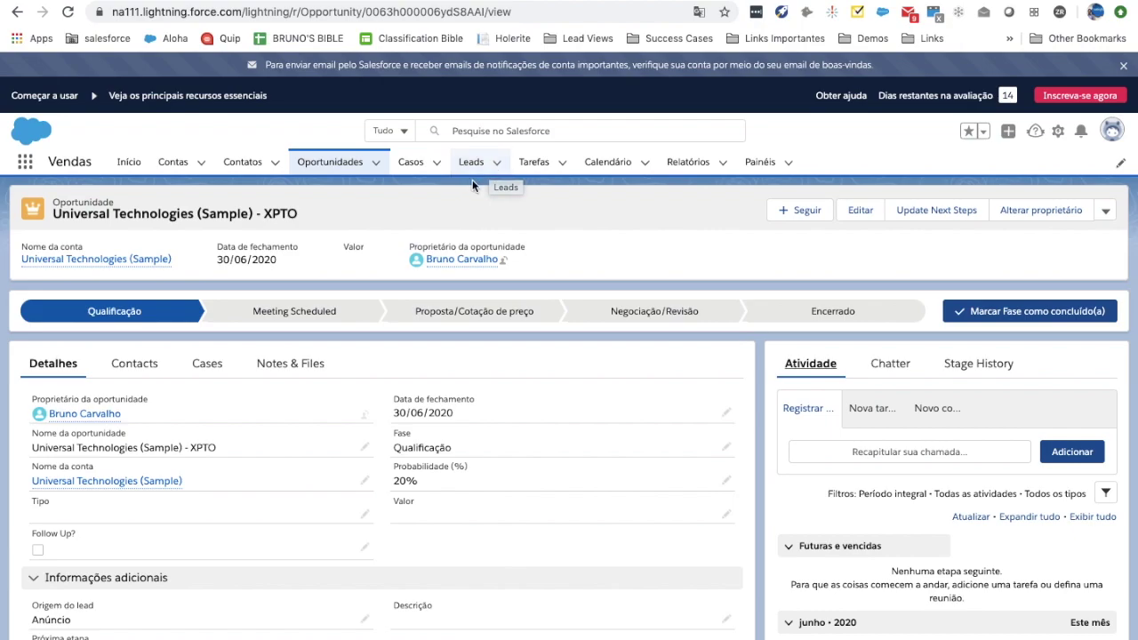
# Open the tasks, dismiss the introductory tip and display the overdue tasks list view "Tarefa atrasada"
pyautogui.click(537, 175)
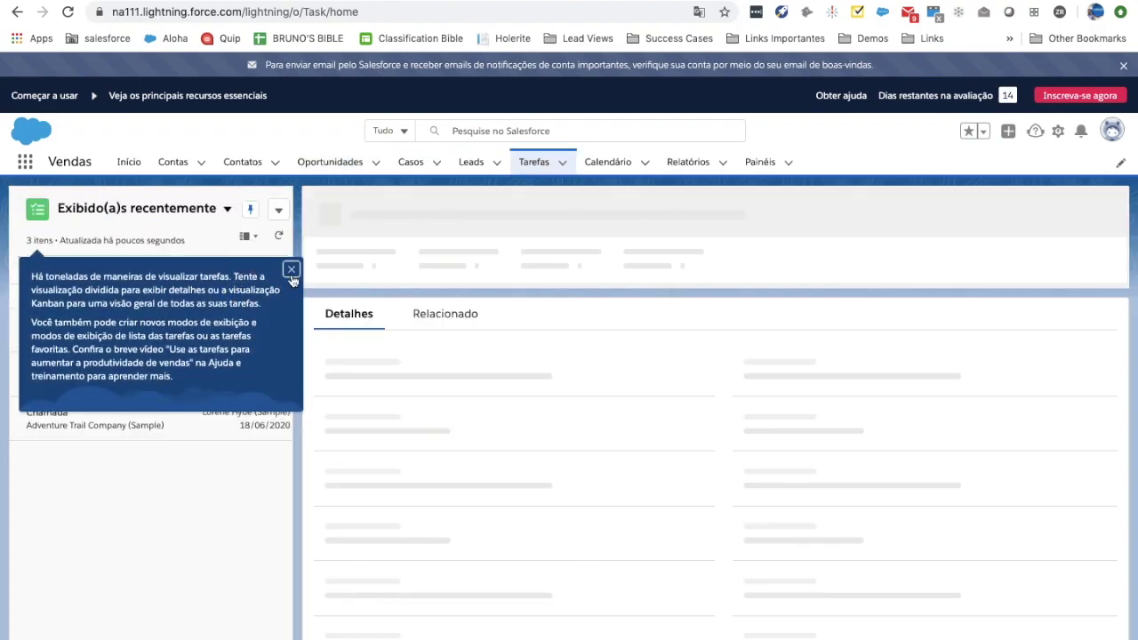
pyautogui.click(291, 268)
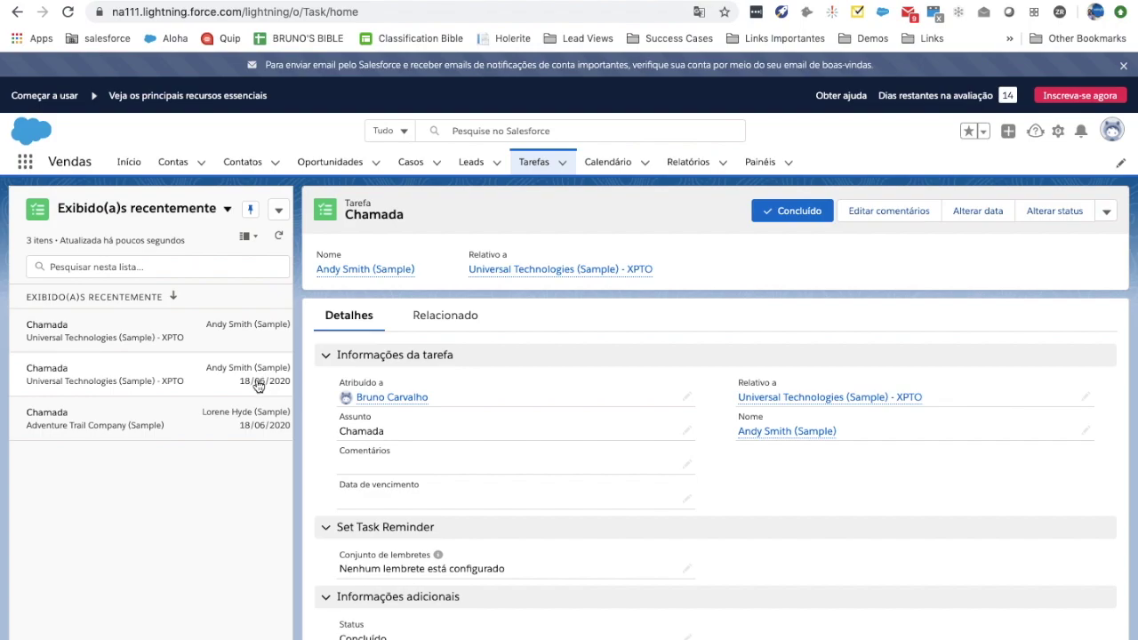
pyautogui.click(182, 219)
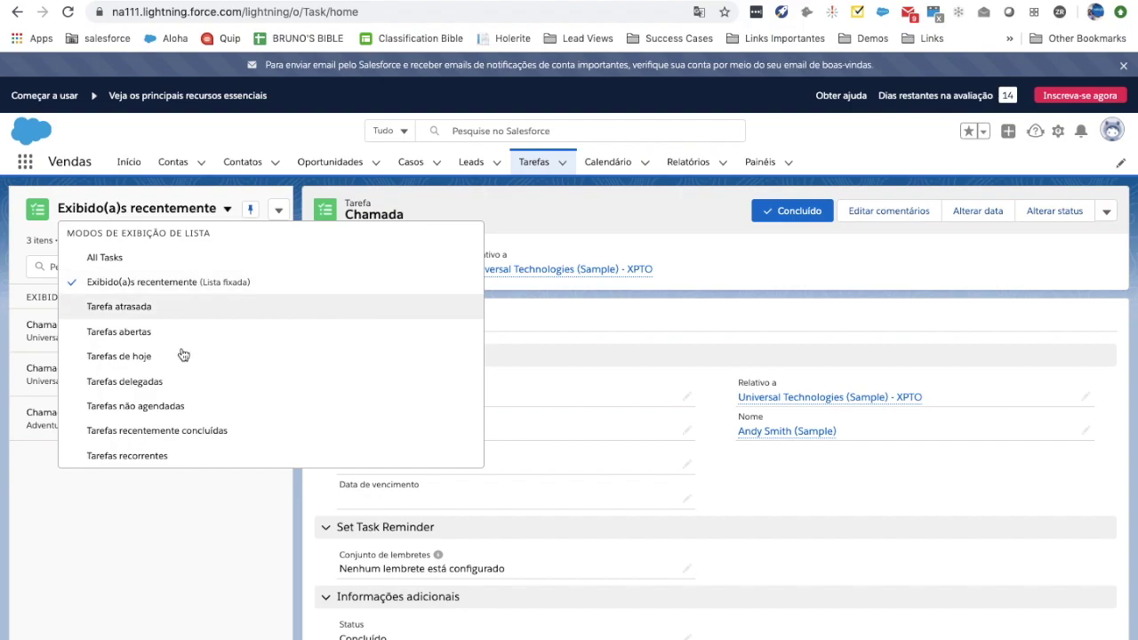
pyautogui.click(157, 308)
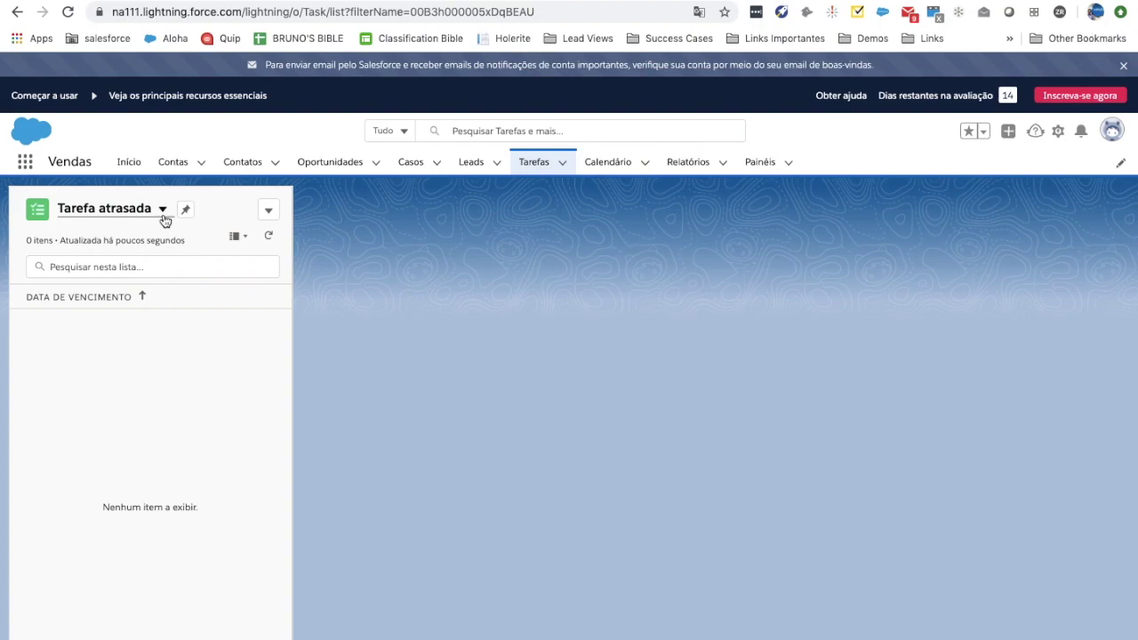
pyautogui.click(163, 210)
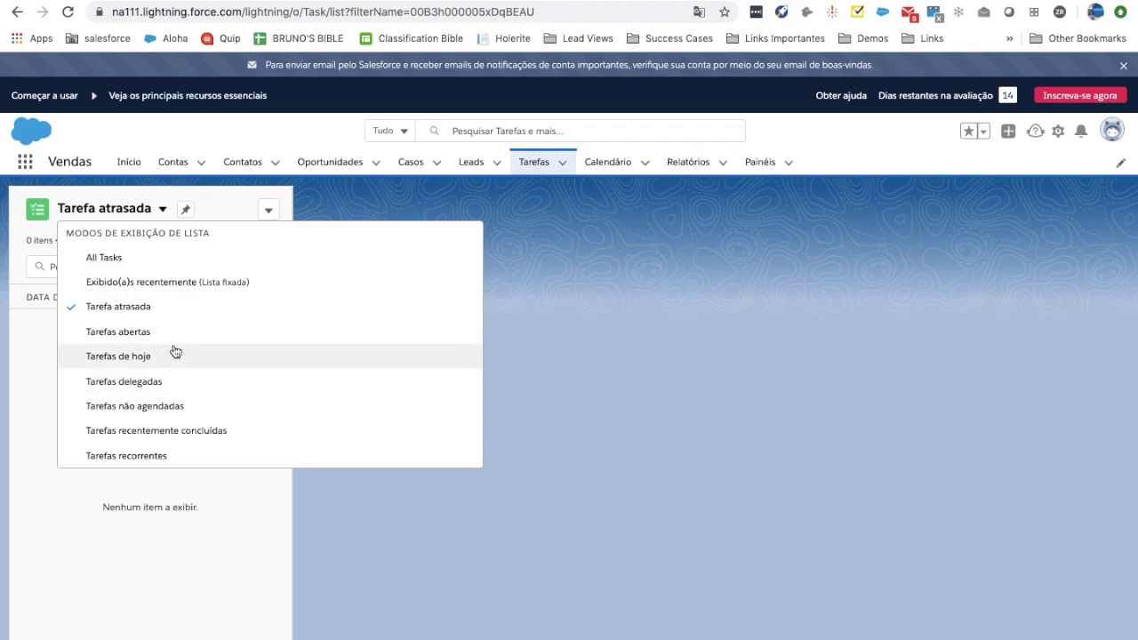
pyautogui.click(224, 211)
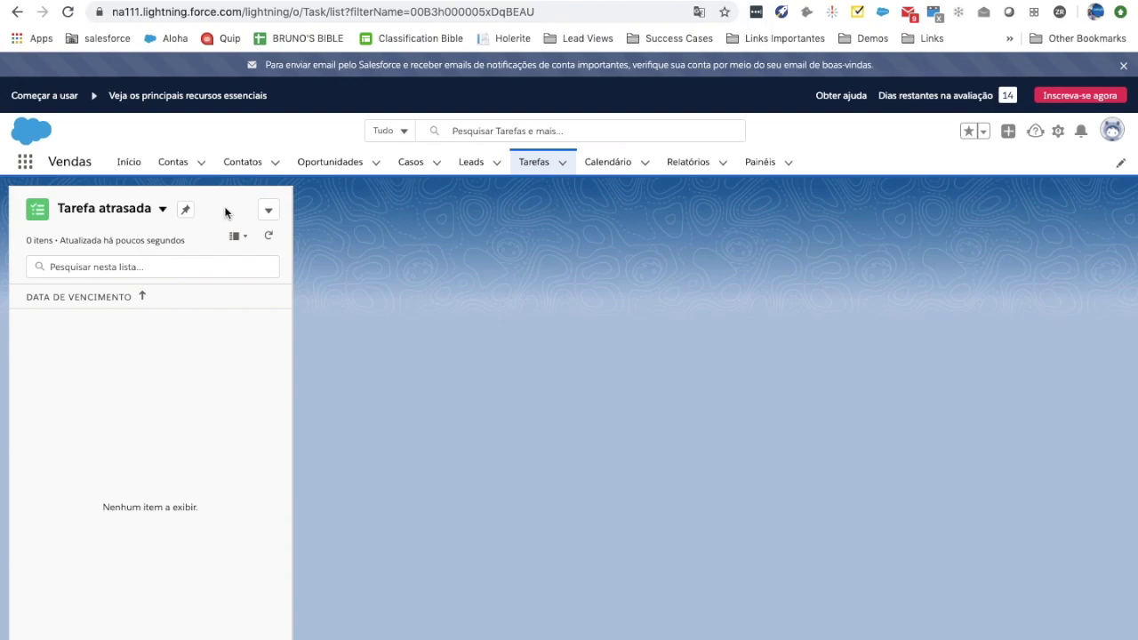
# View this week's appointments in the calendar and open the recent reports list
pyautogui.click(596, 174)
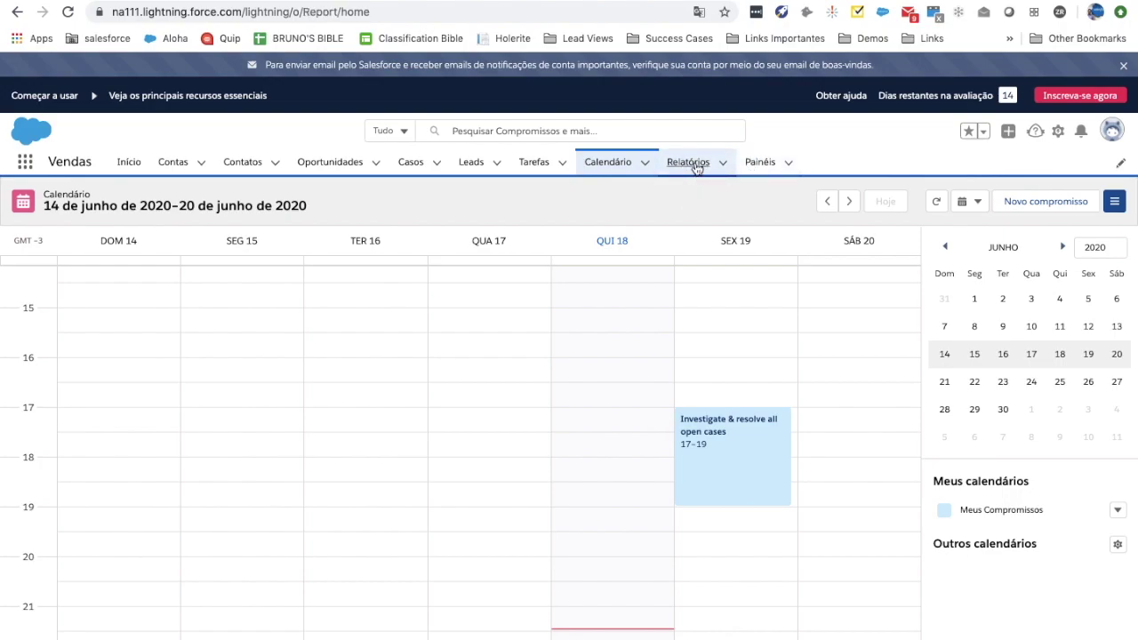
pyautogui.click(690, 163)
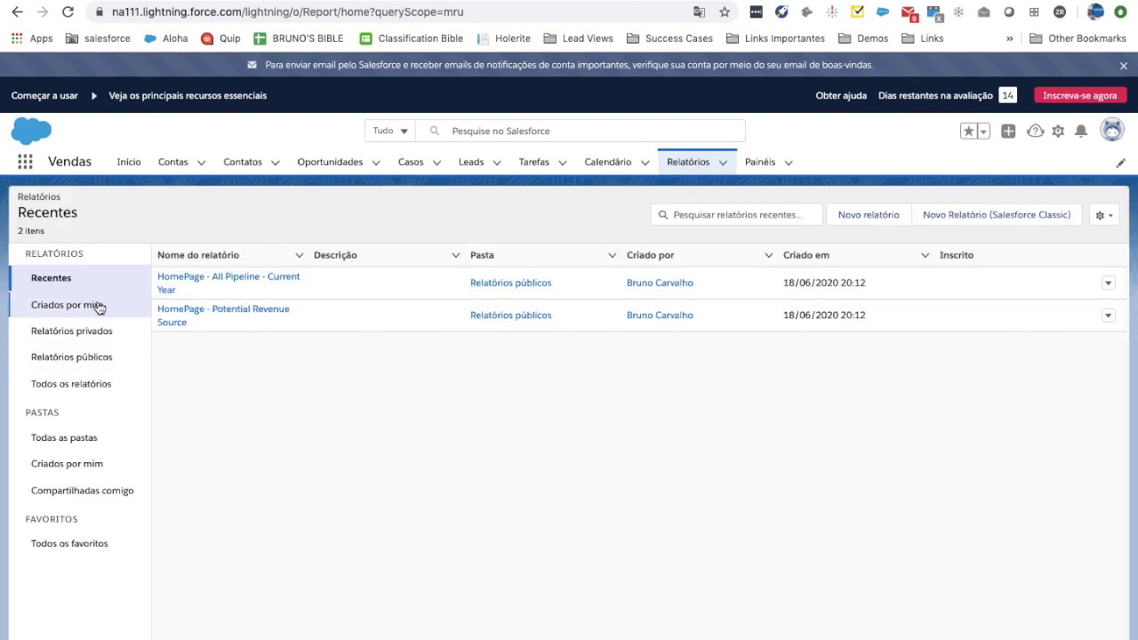
# Open the report "HomePage - All Pipeline - Current Year" and examine the values per stage in its funnel chart
pyautogui.click(245, 285)
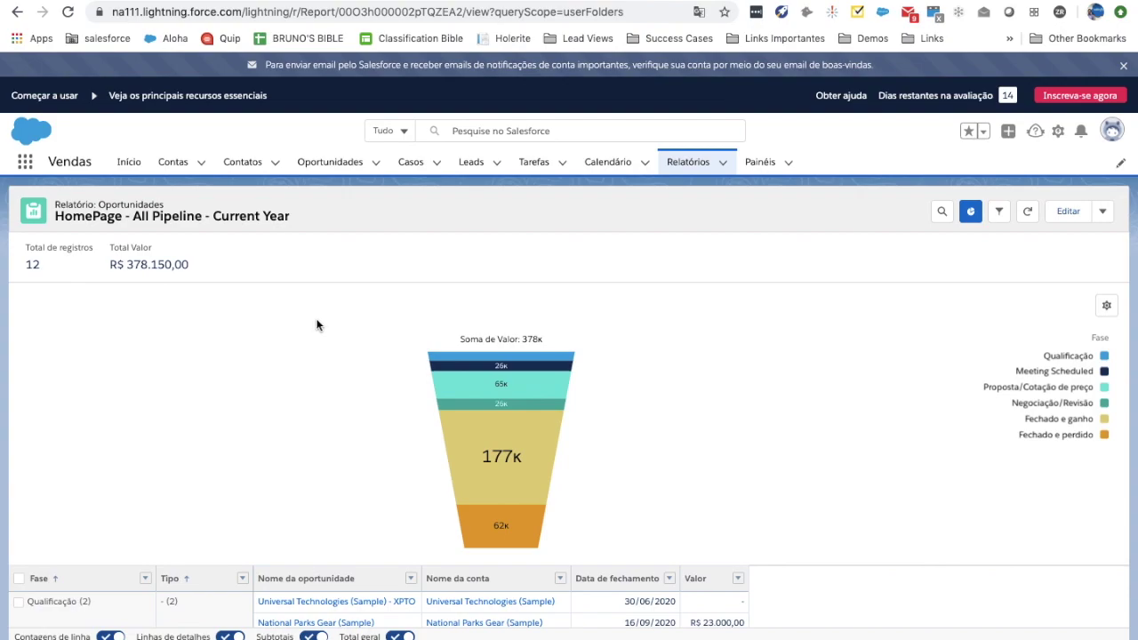
pyautogui.scroll(-1, 765, 462)
pyautogui.scroll(1, 766, 461)
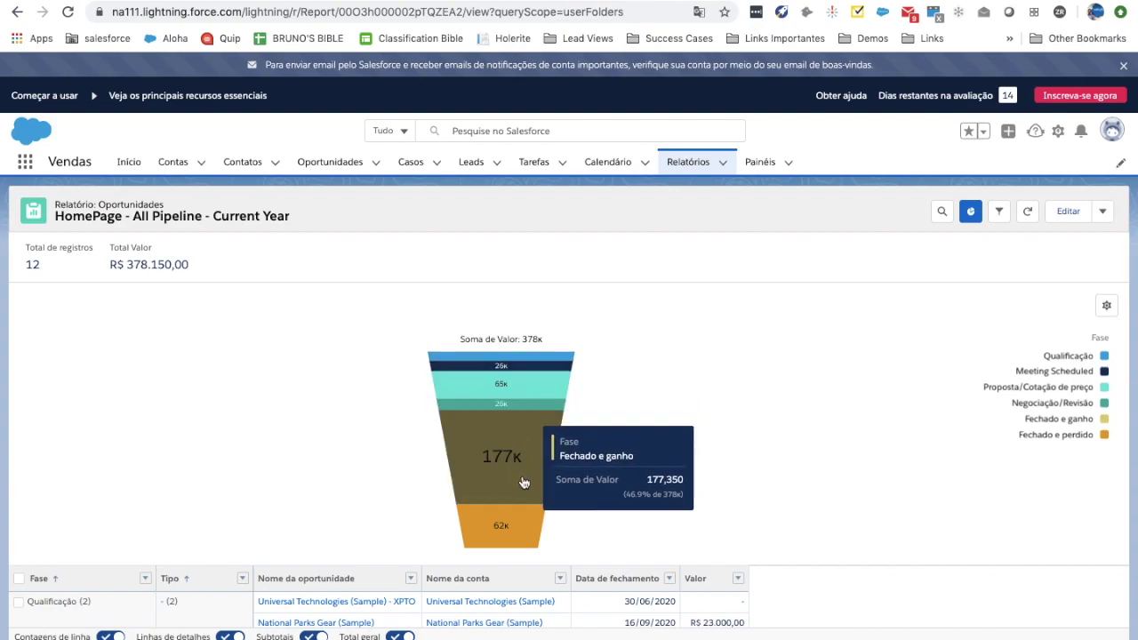
pyautogui.moveTo(529, 524)
pyautogui.scroll(-3, 623, 500)
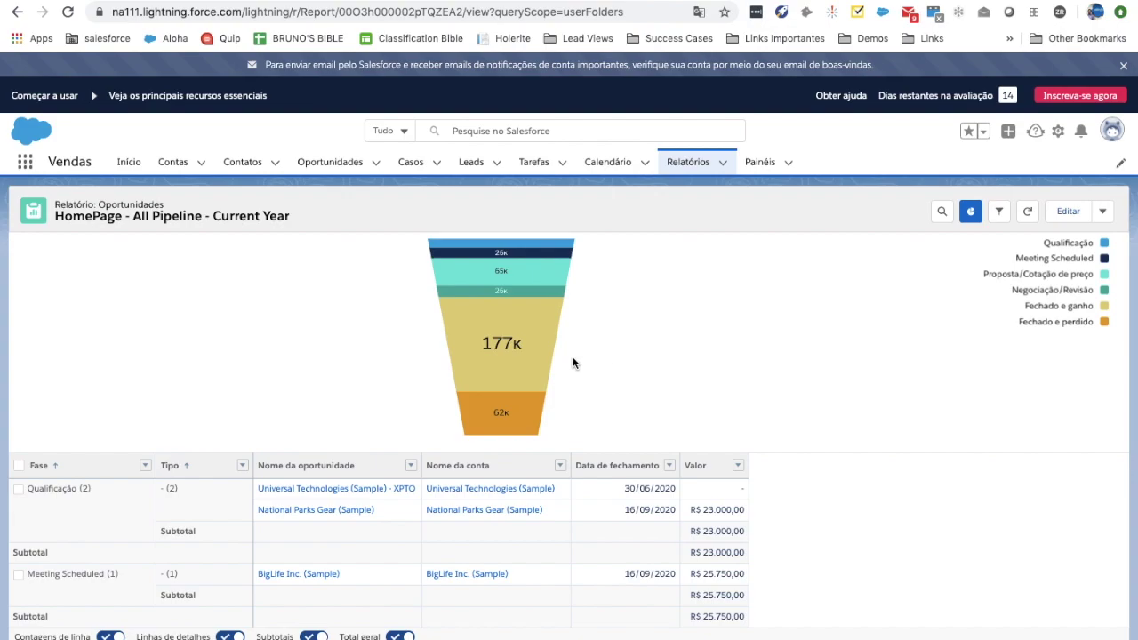
pyautogui.moveTo(545, 350)
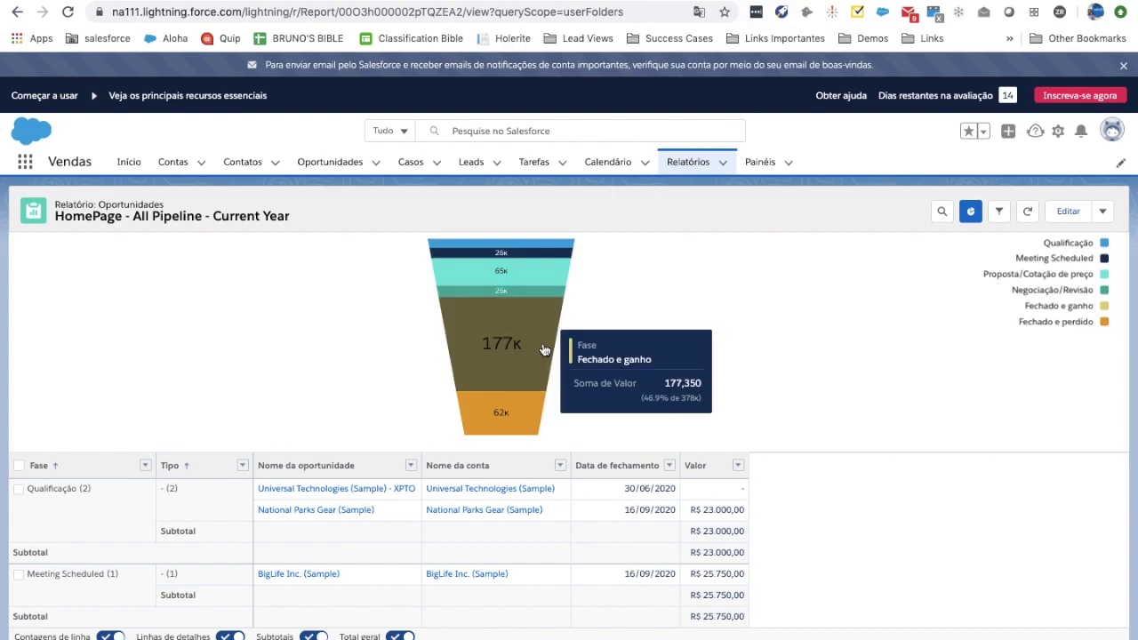
# Locate the Universal Technologies (Sample) - XPTO opportunity in the report's detail rows and refresh the report
pyautogui.scroll(-2, 630, 445)
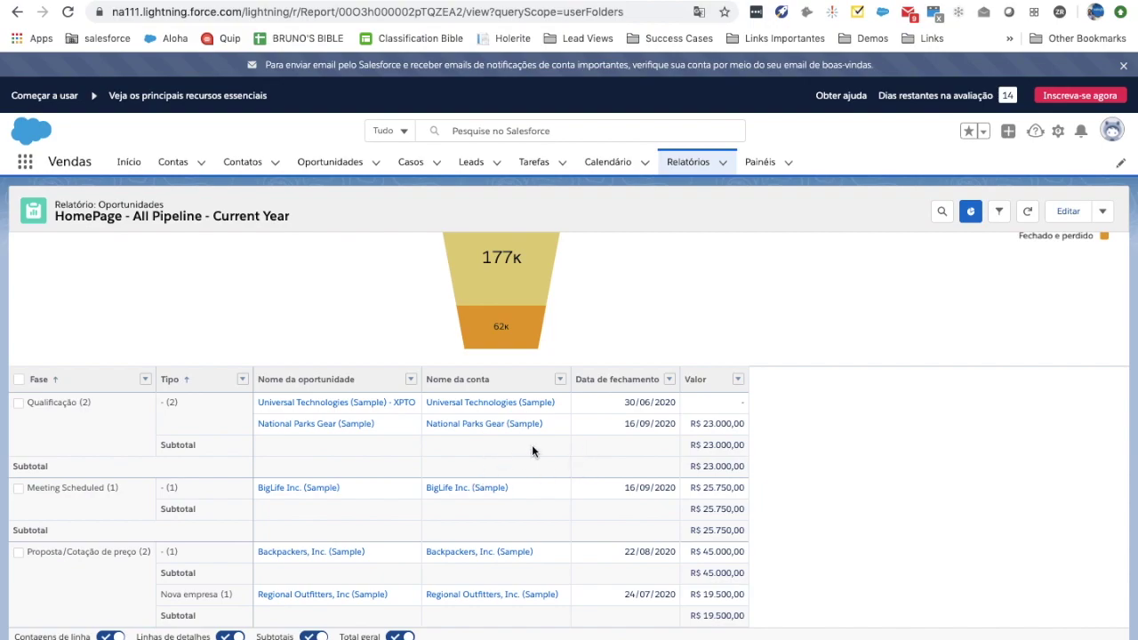
pyautogui.scroll(1, 532, 447)
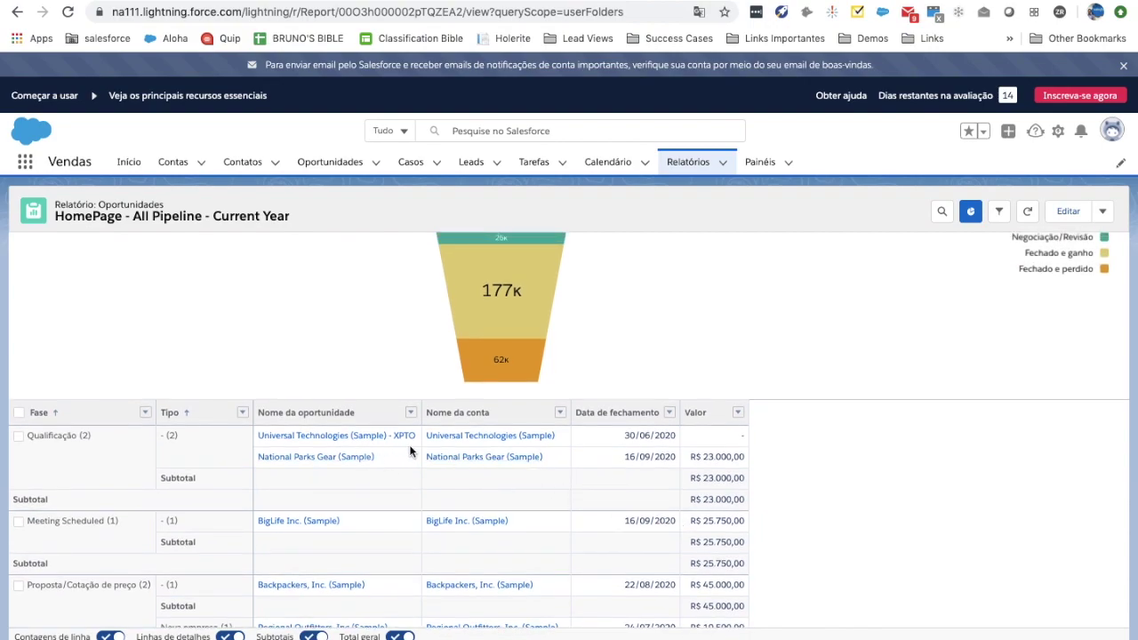
pyautogui.moveTo(416, 442); pyautogui.dragTo(252, 437)
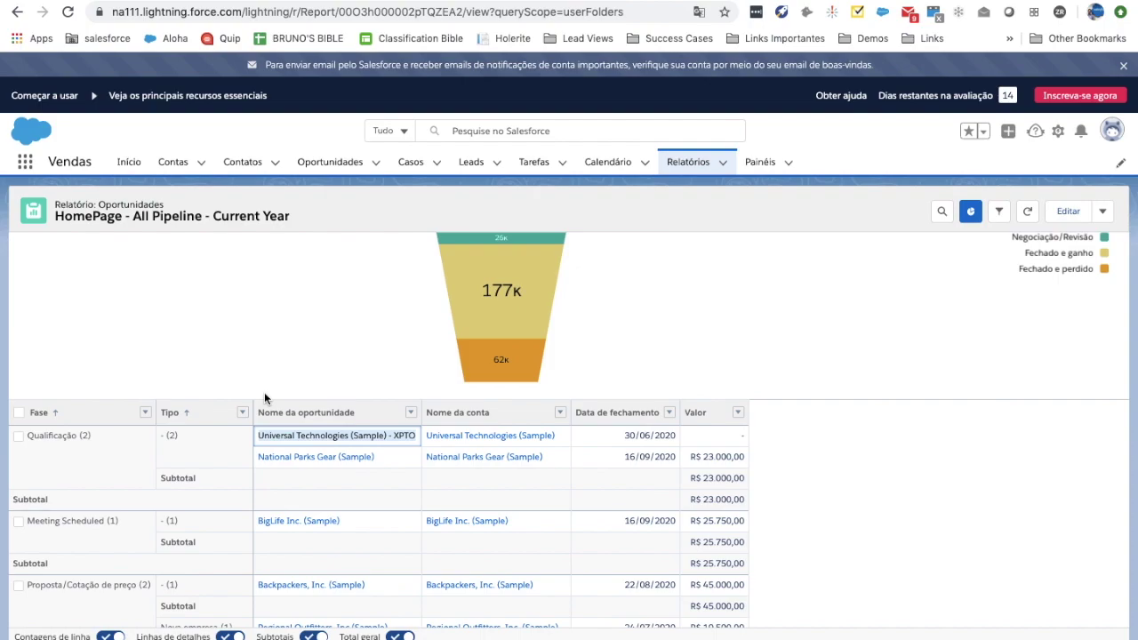
pyautogui.scroll(2, 423, 473)
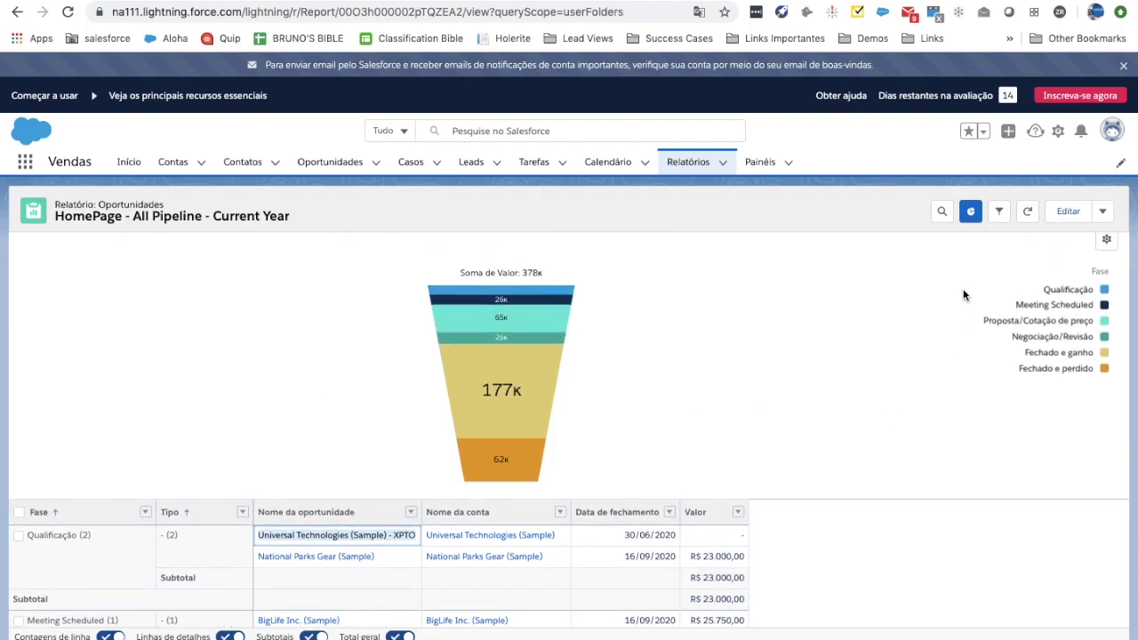
pyautogui.click(1028, 214)
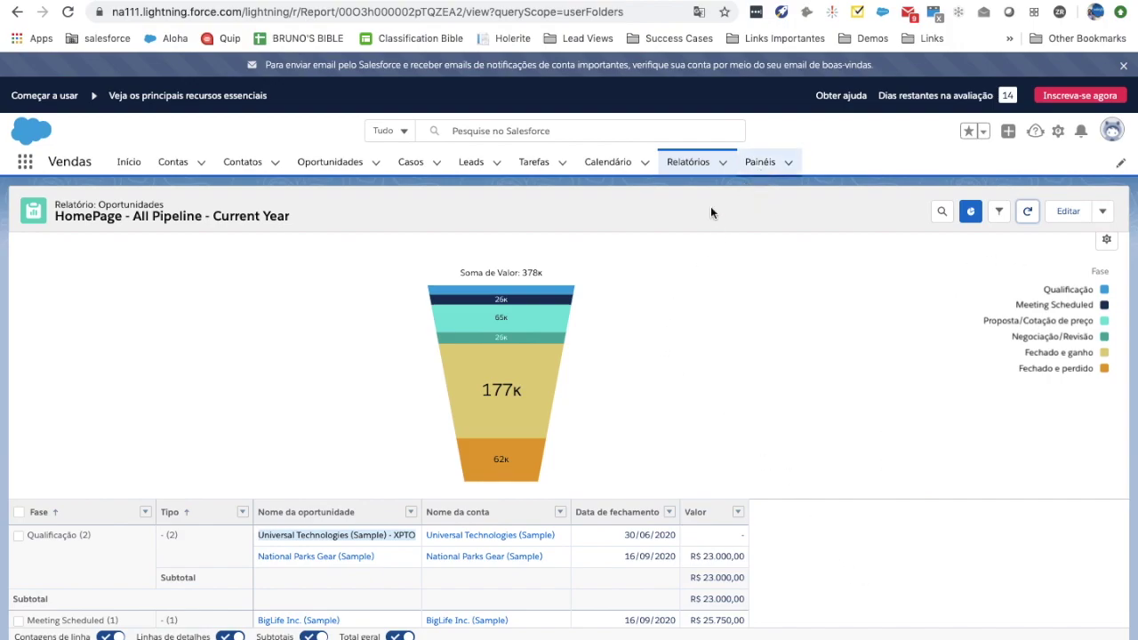
# Browse the report types available for a new report, then close the selection without creating one
pyautogui.click(683, 163)
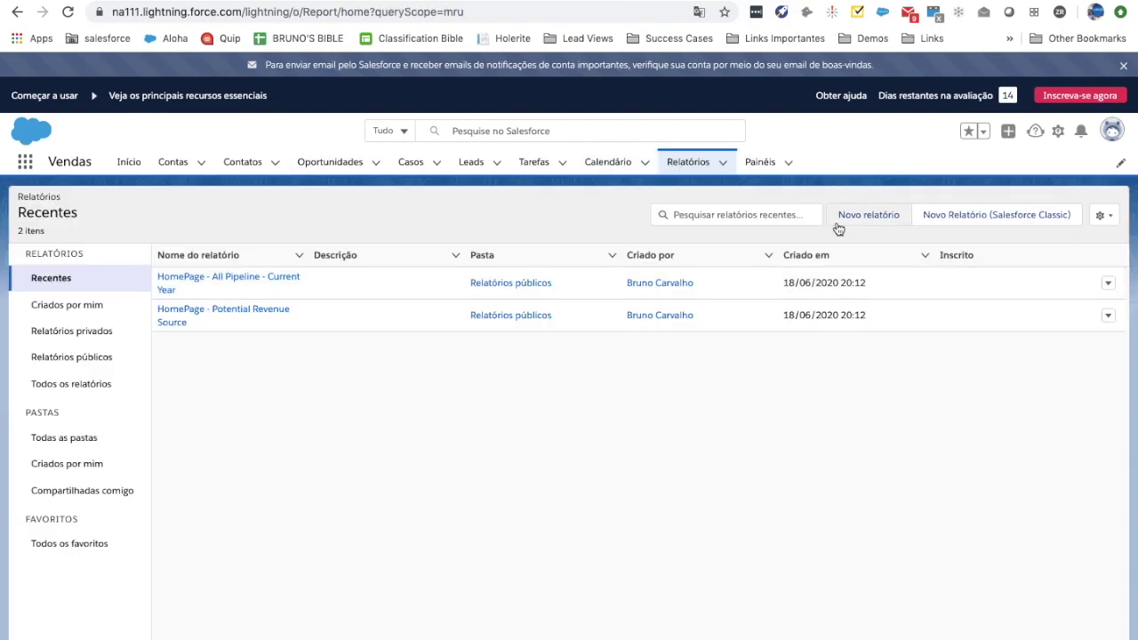
pyautogui.click(836, 221)
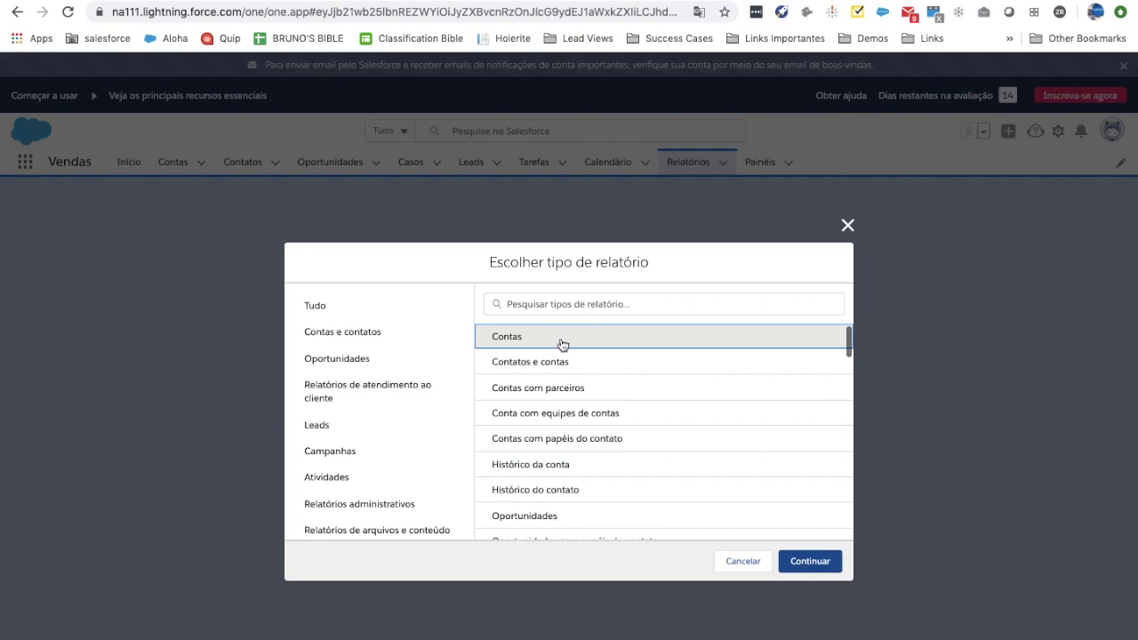
pyautogui.scroll(-2, 560, 345)
pyautogui.scroll(-2, 640, 414)
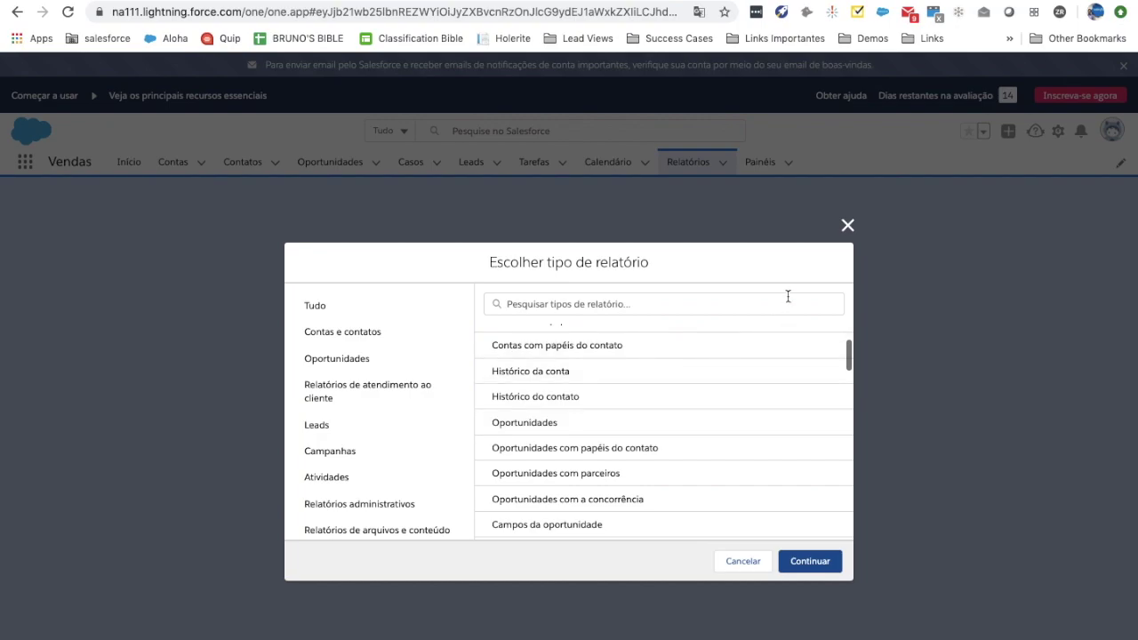
pyautogui.click(849, 226)
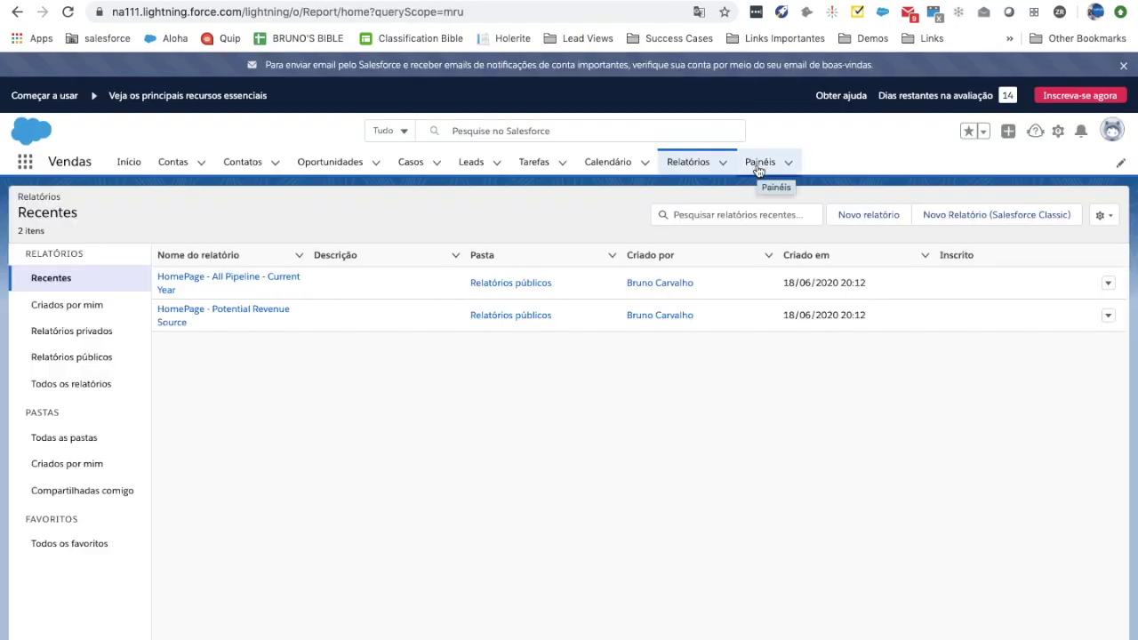
# Open the Sales Pipeline dashboard from the list of all dashboards and examine its pipeline and lead components
pyautogui.click(758, 165)
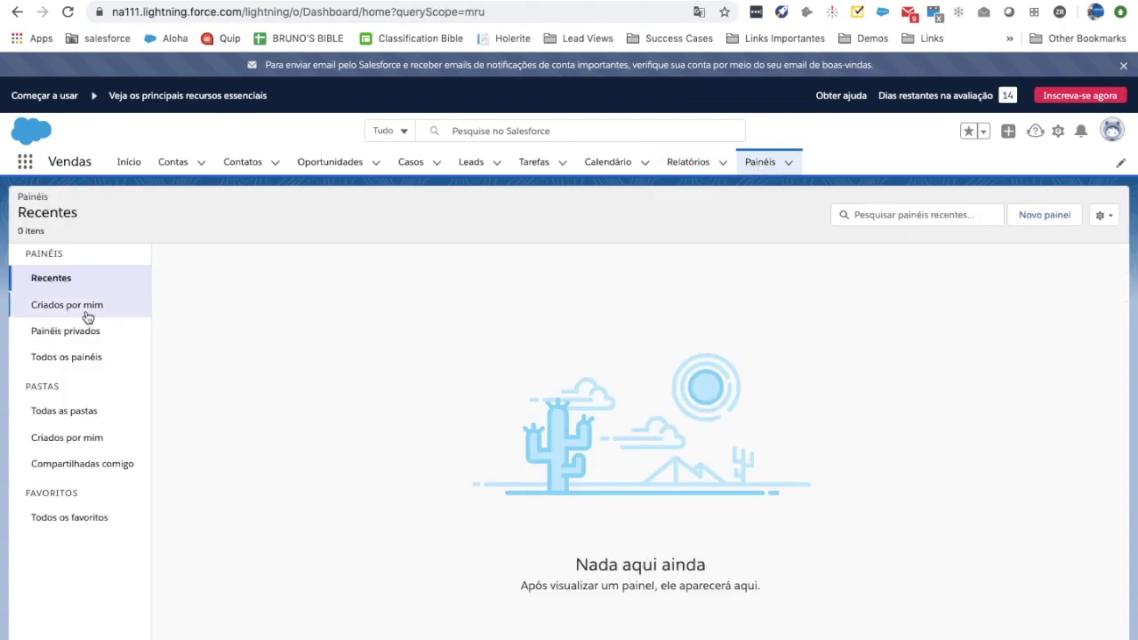
pyautogui.click(73, 359)
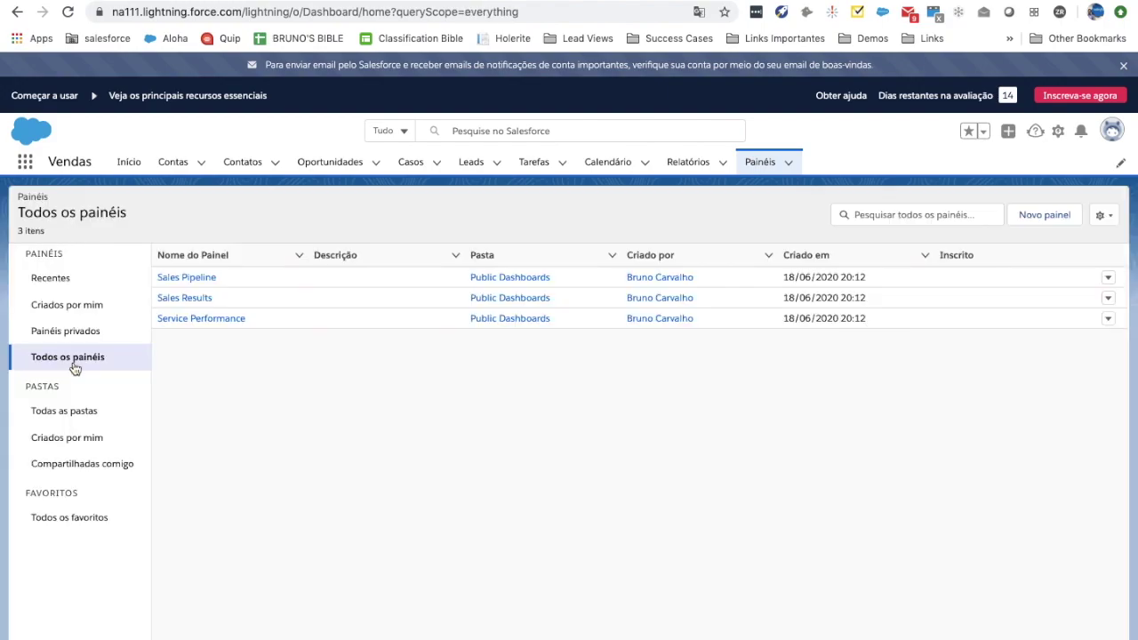
pyautogui.click(178, 279)
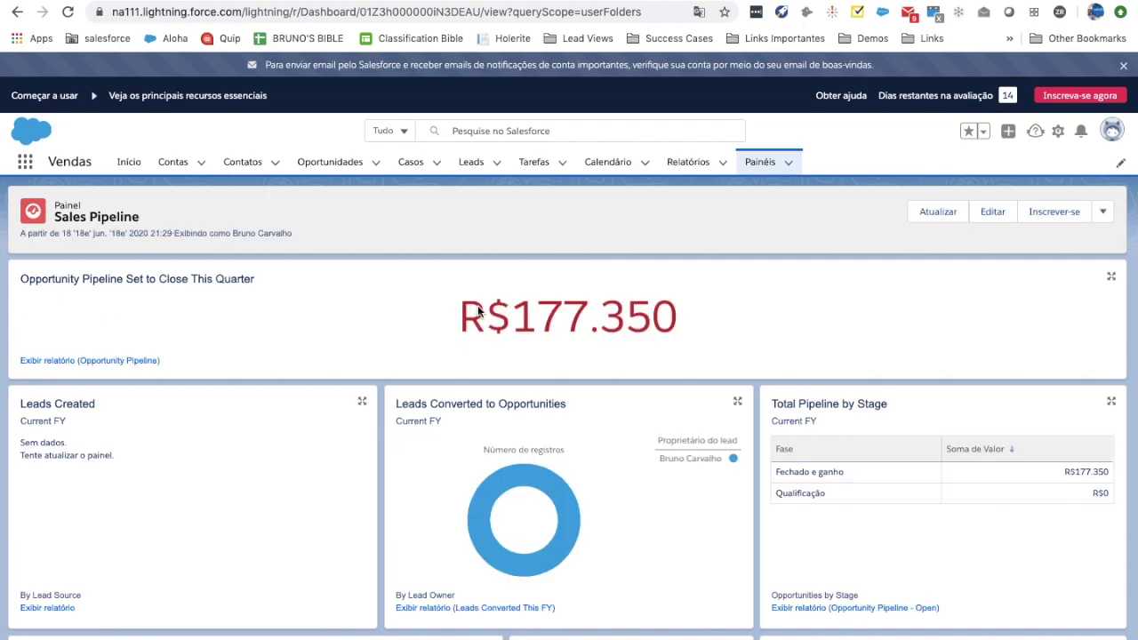
pyautogui.scroll(-1, 674, 456)
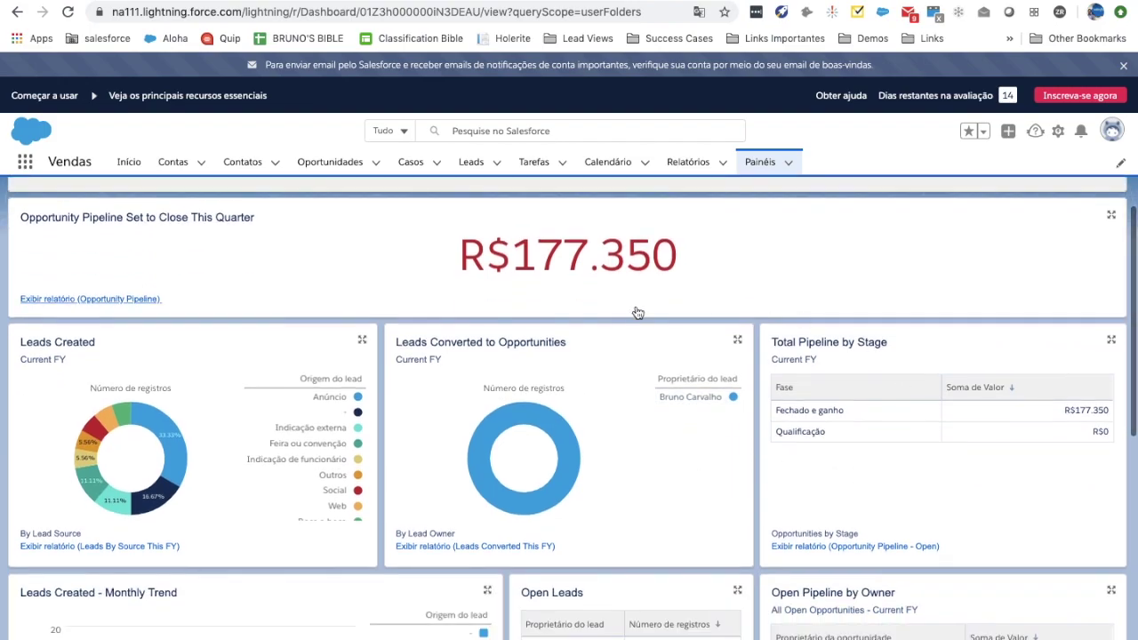
pyautogui.scroll(-3, 992, 494)
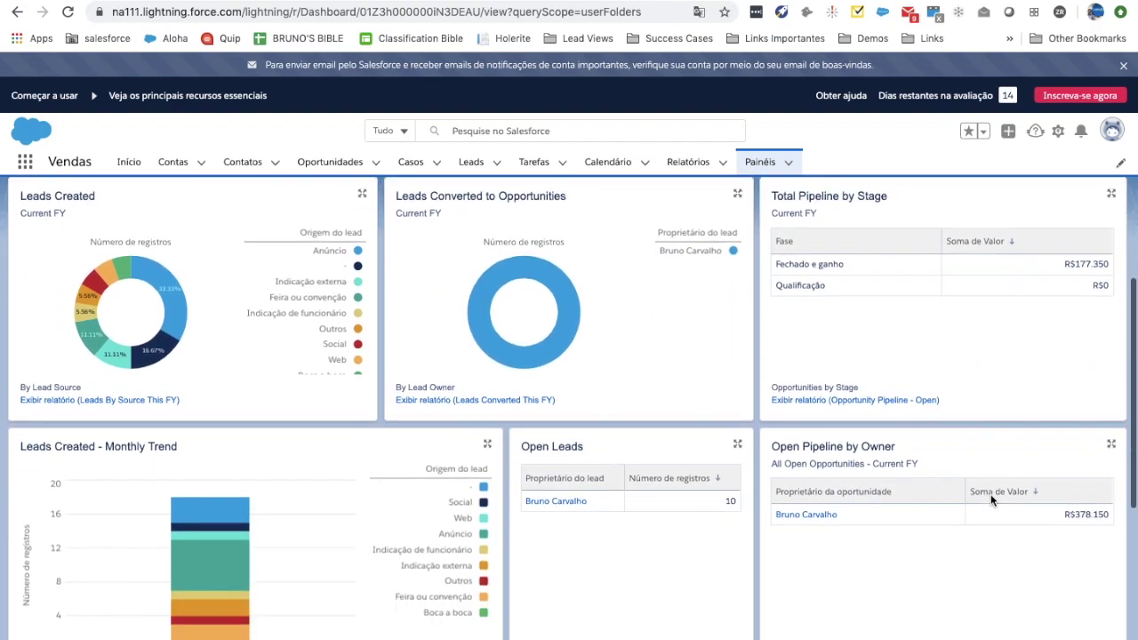
pyautogui.scroll(4, 975, 484)
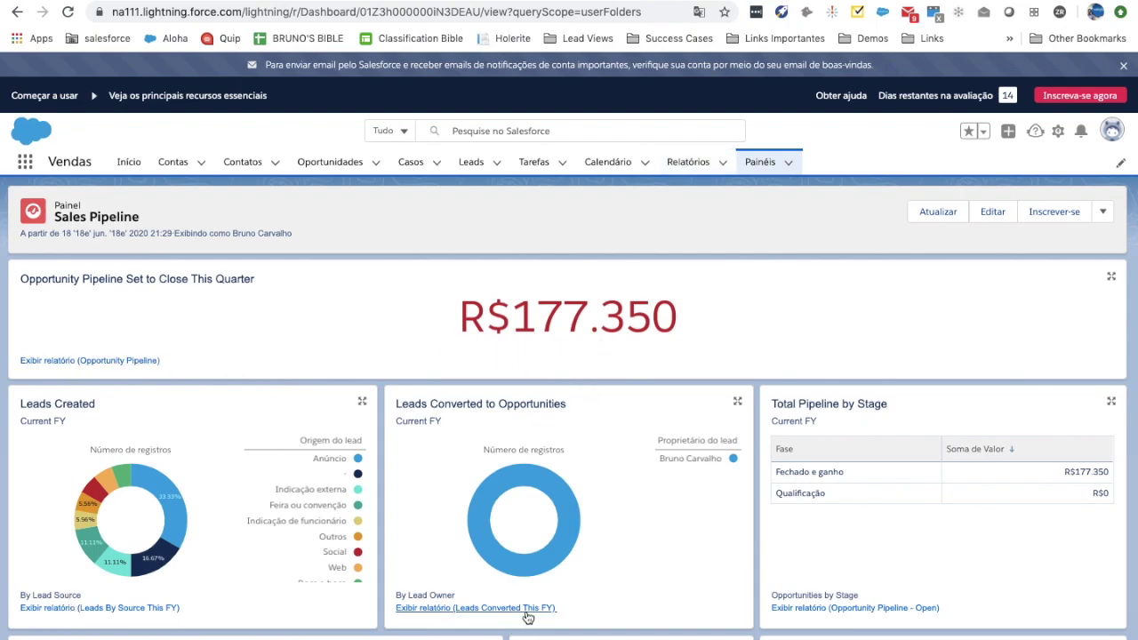
pyautogui.scroll(-1, 849, 614)
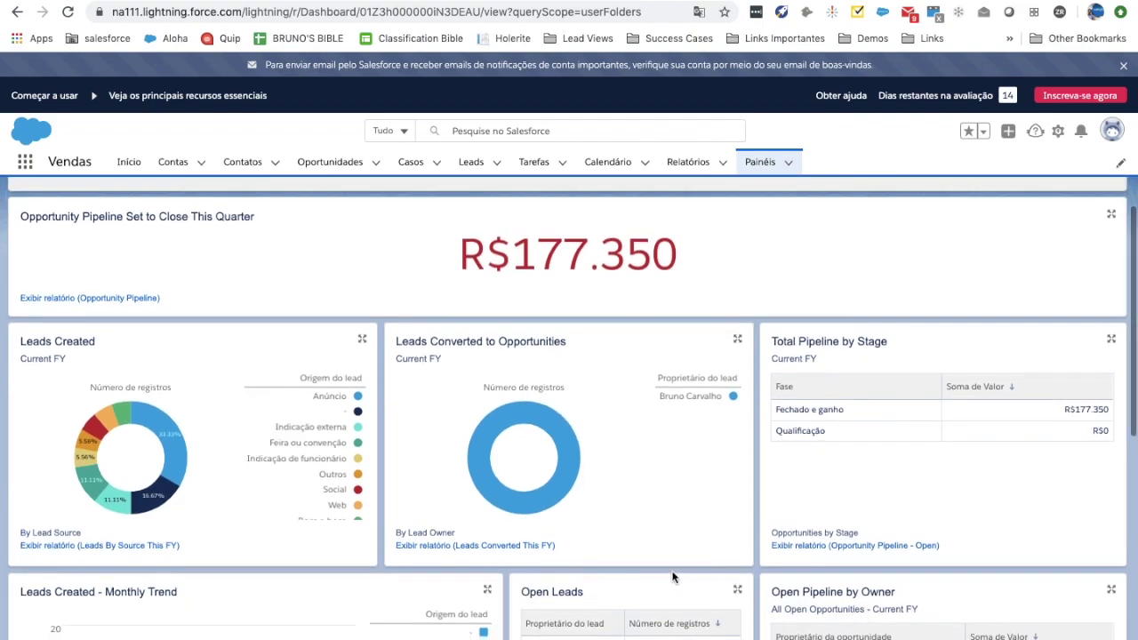
pyautogui.scroll(-3, 562, 560)
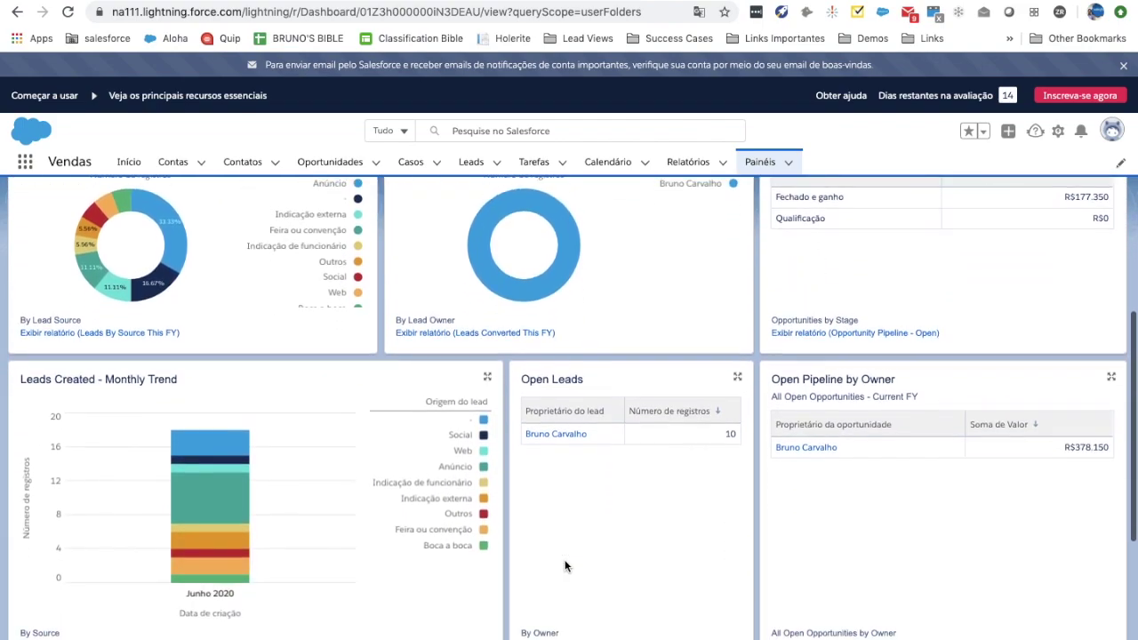
pyautogui.scroll(5, 564, 563)
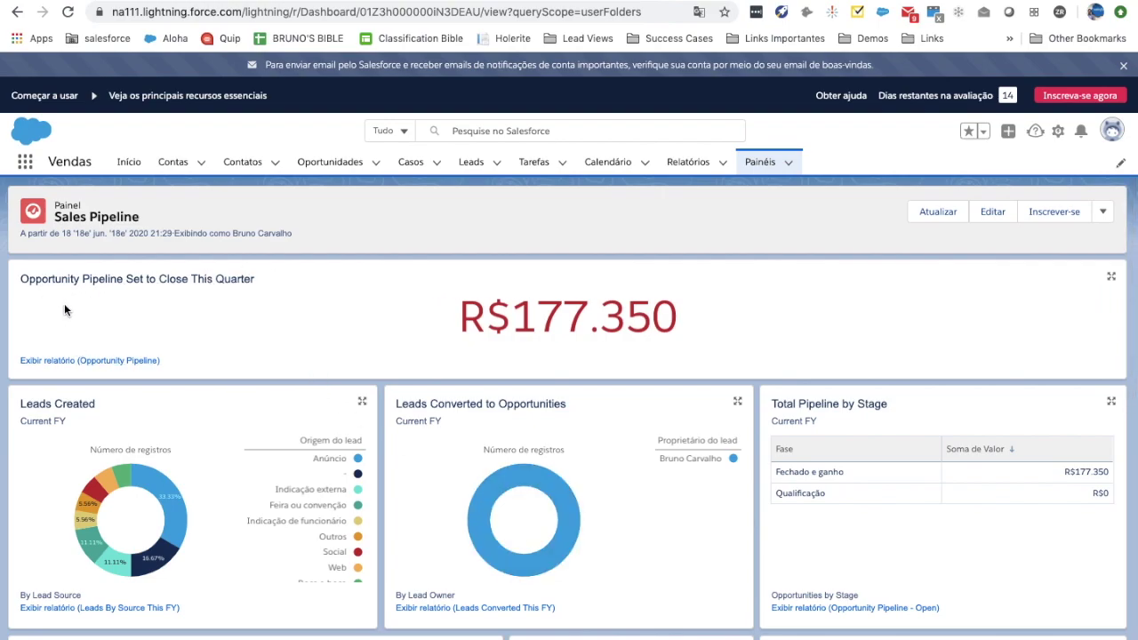
# Open the Opportunity Pipeline report behind the dashboard's quarterly closing figure, view its filters, and return to the recent dashboards
pyautogui.click(133, 361)
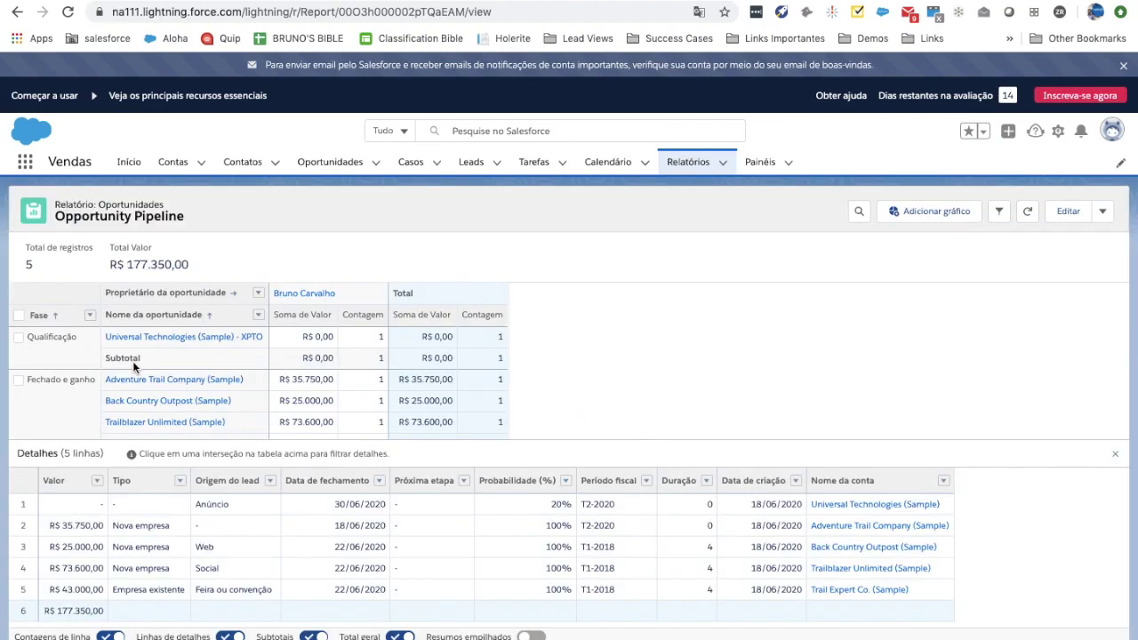
pyautogui.click(999, 212)
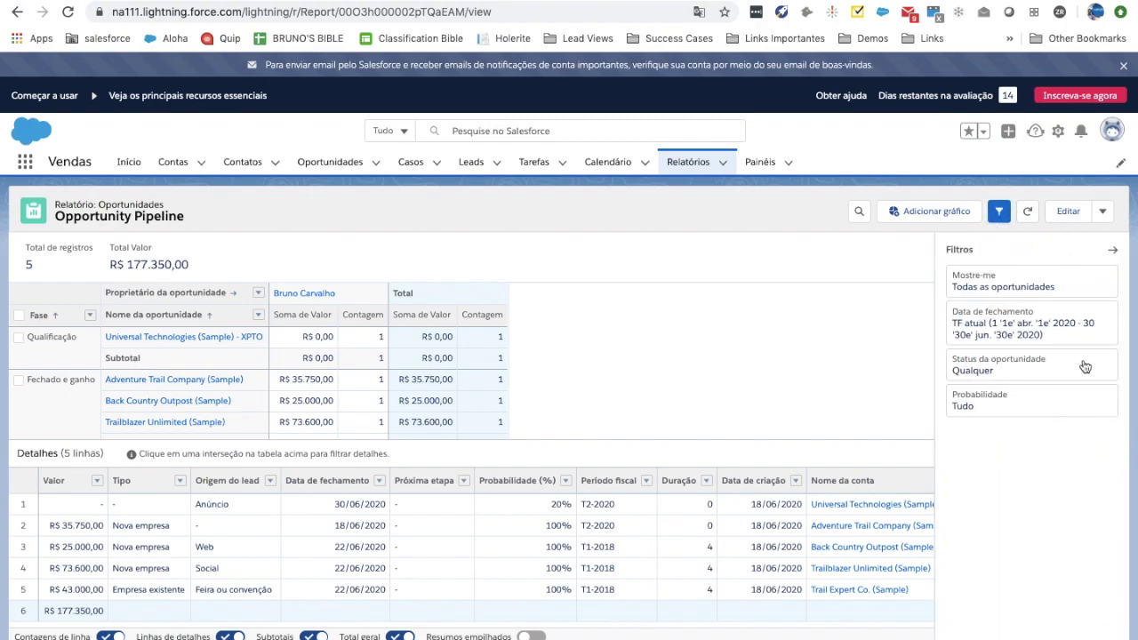
pyautogui.click(753, 167)
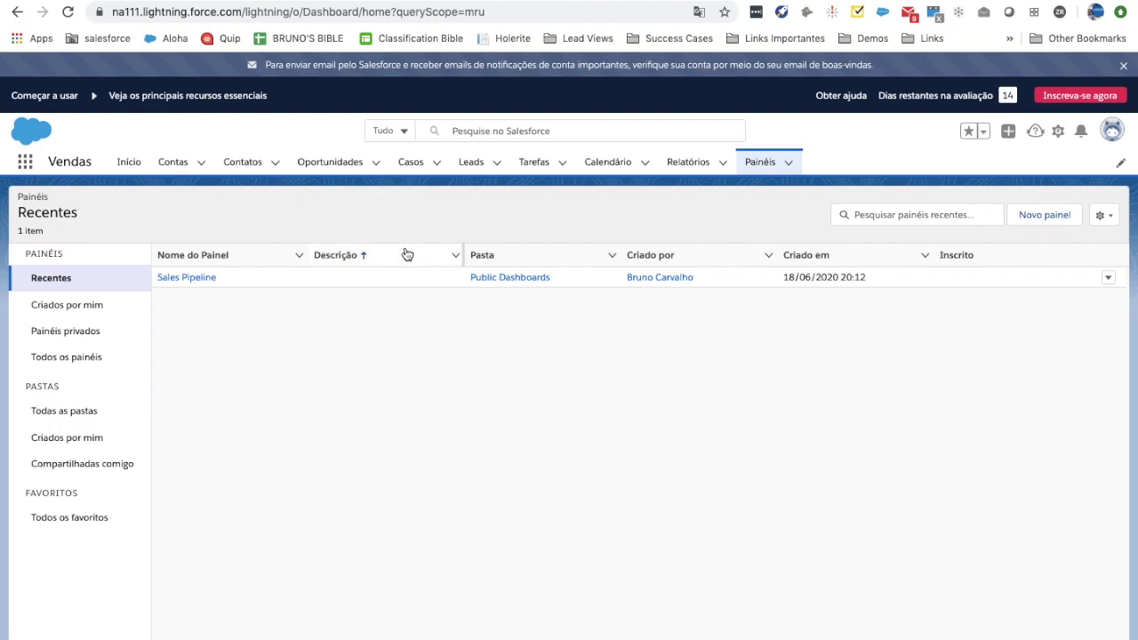
# Start the subscription sign-up from the trial, review the available plans, and proceed with the Essentials plan
pyautogui.click(472, 2)
pyautogui.moveTo(895, 101); pyautogui.dragTo(1025, 105)
pyautogui.click(1025, 105)
pyautogui.click(1066, 97)
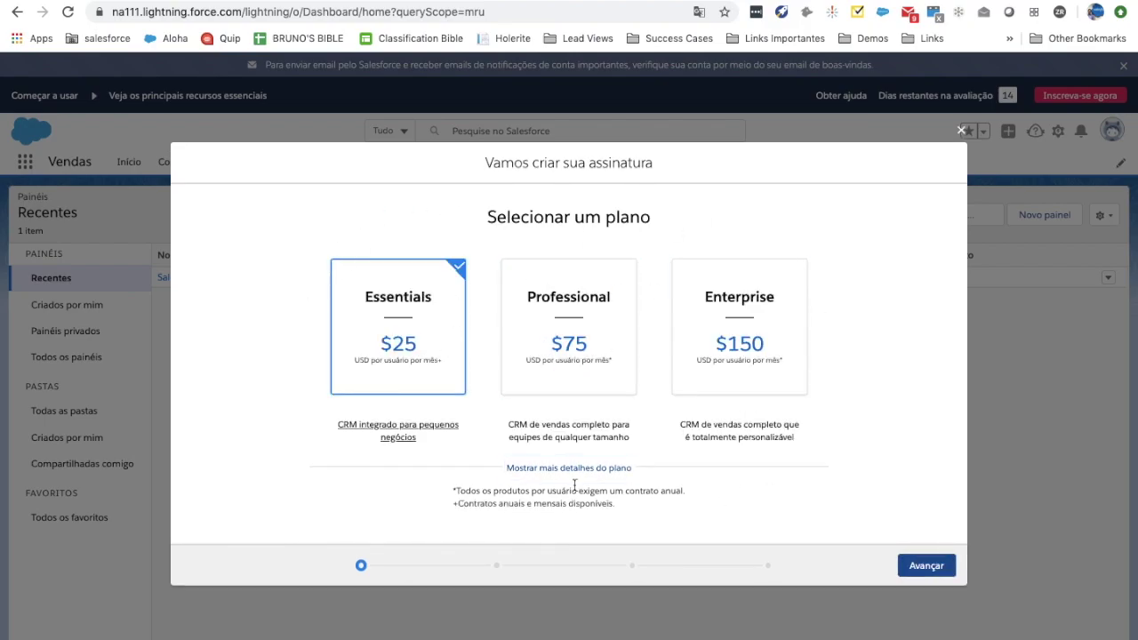
pyautogui.moveTo(281, 239); pyautogui.dragTo(837, 359)
pyautogui.click(856, 396)
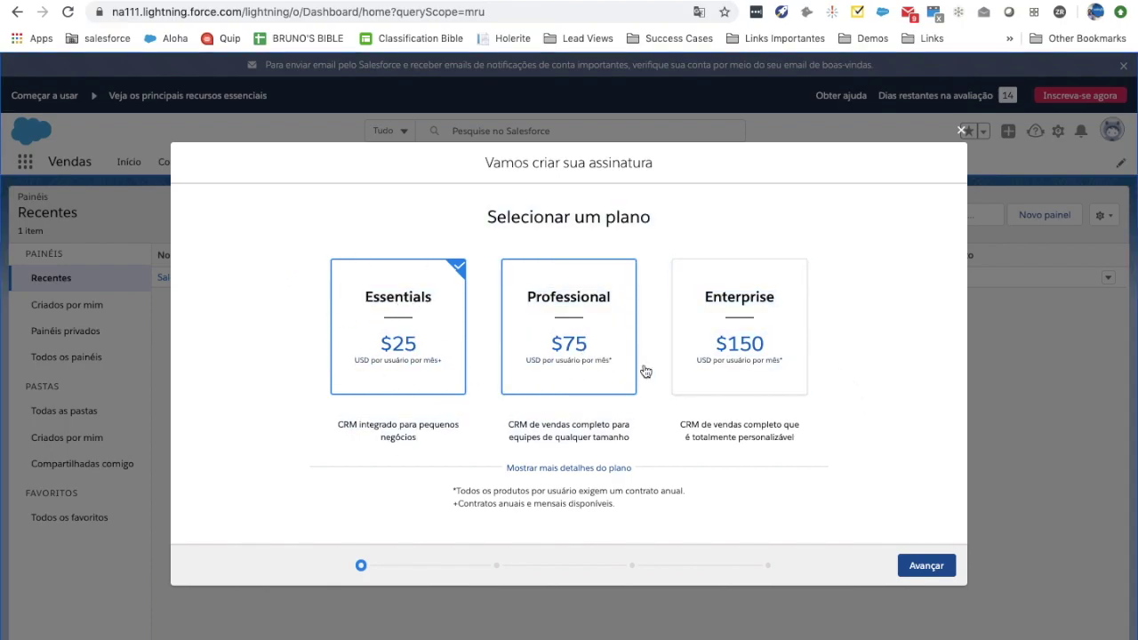
pyautogui.click(915, 566)
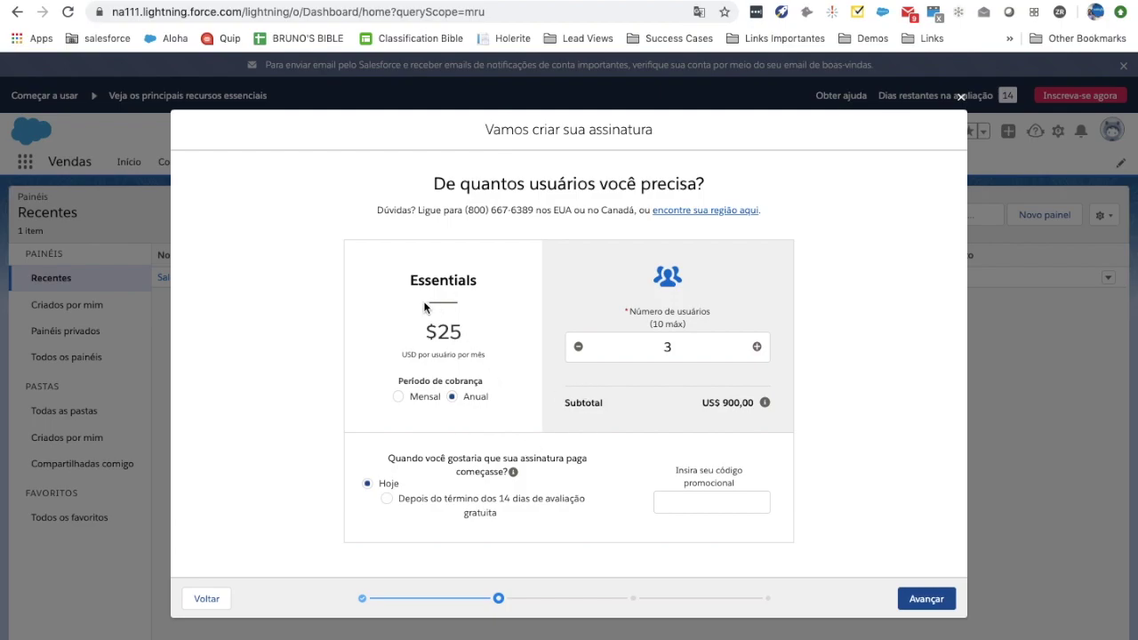
# Compare monthly and annual billing, keep Anual, add two users, start the paid subscription after the 14-day trial, and submit the selection
pyautogui.click(398, 397)
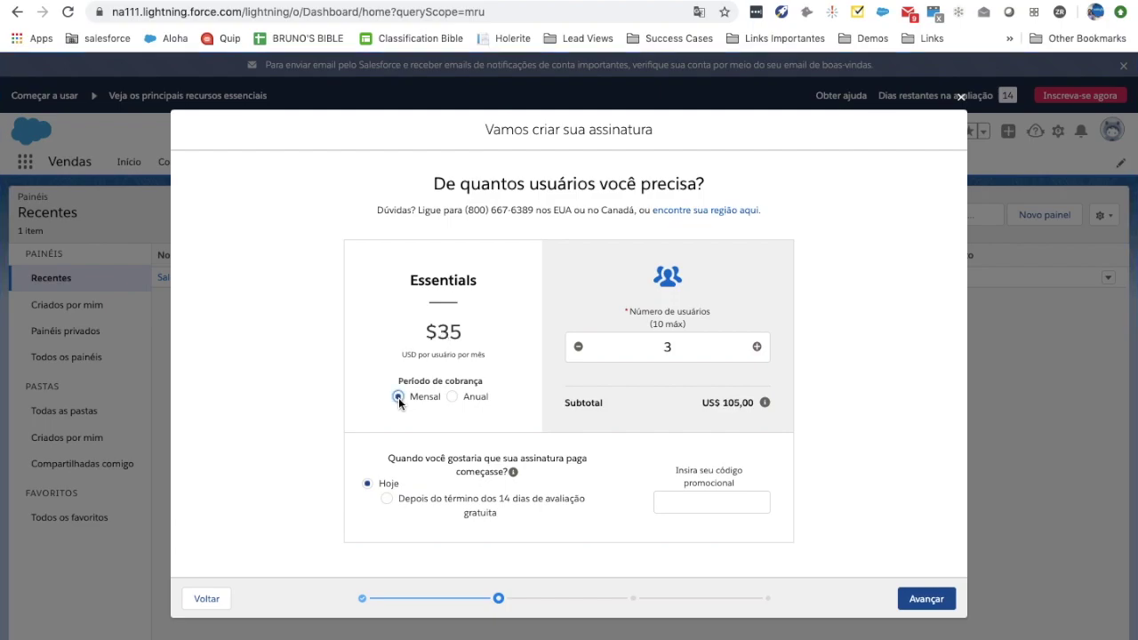
pyautogui.click(449, 396)
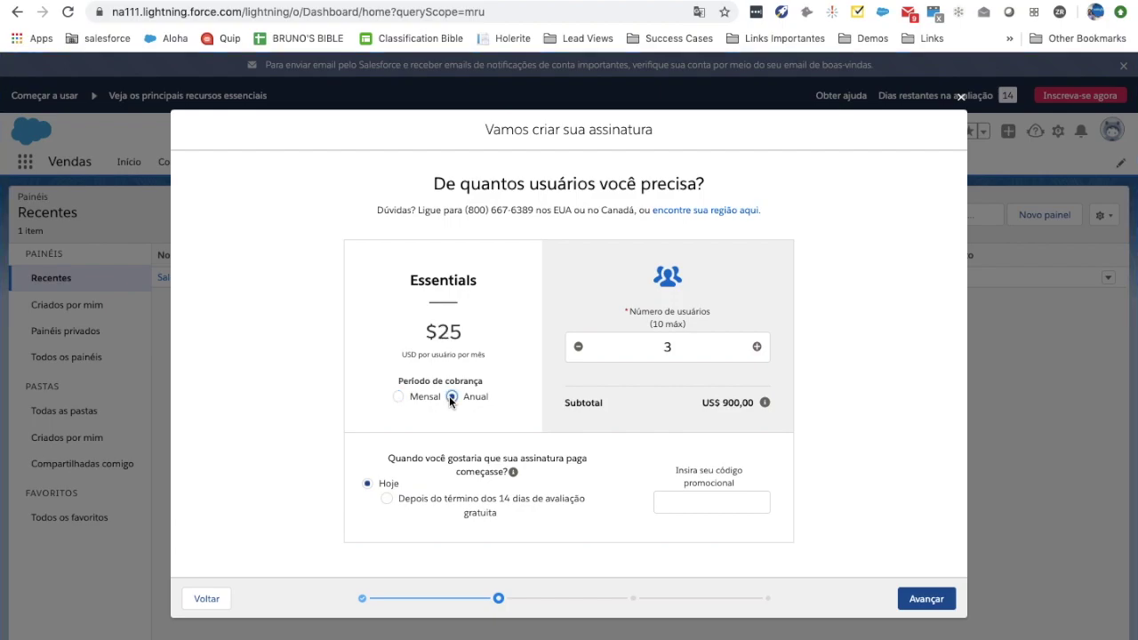
pyautogui.click(756, 348)
pyautogui.click(756, 347)
pyautogui.click(388, 499)
pyautogui.click(926, 600)
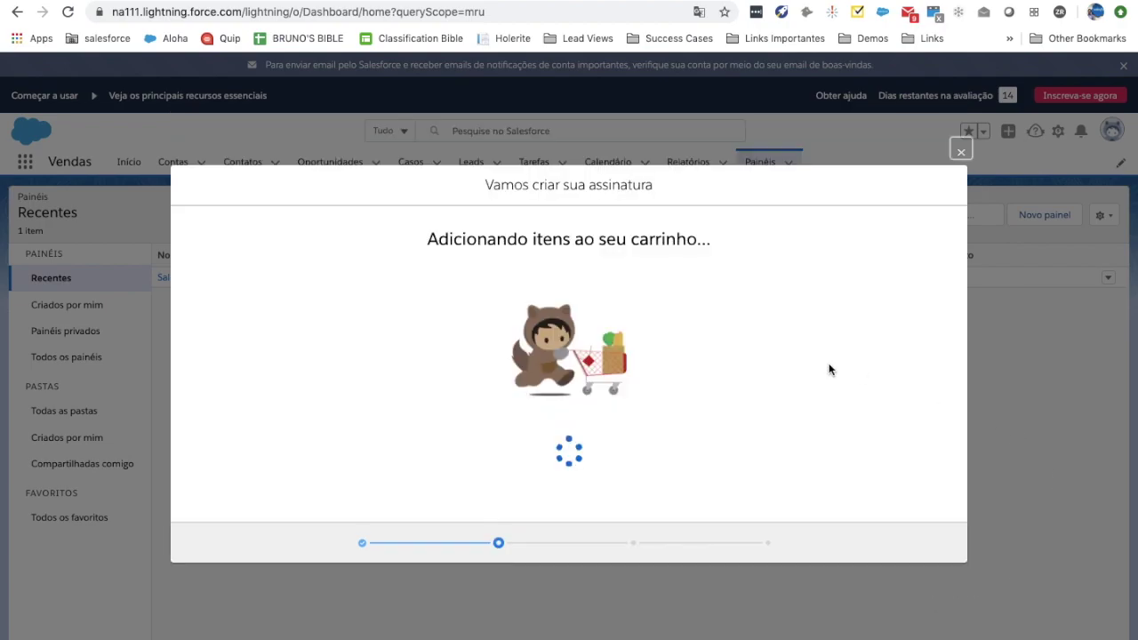